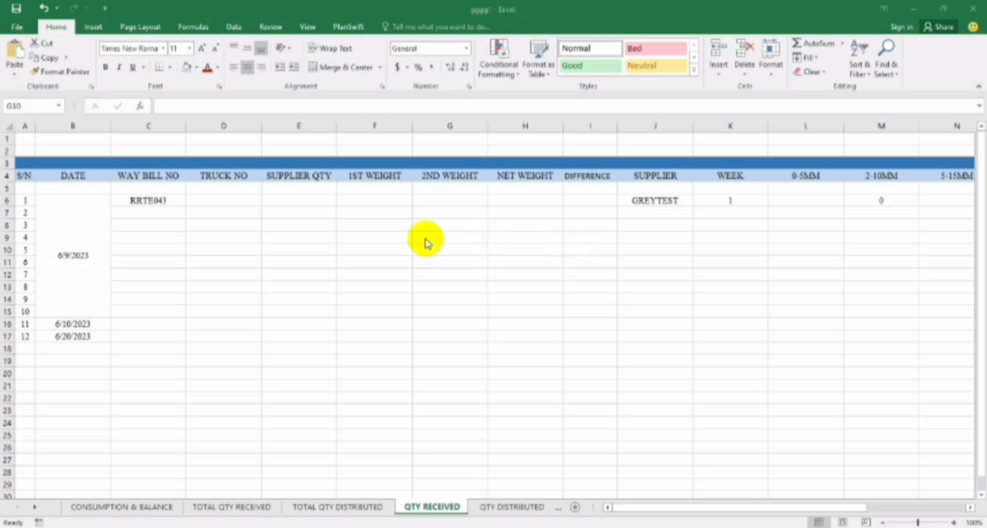
Fill in the first delivery's truck number as eeeerw and its supplier quantity as 37300
left_click(214, 200)
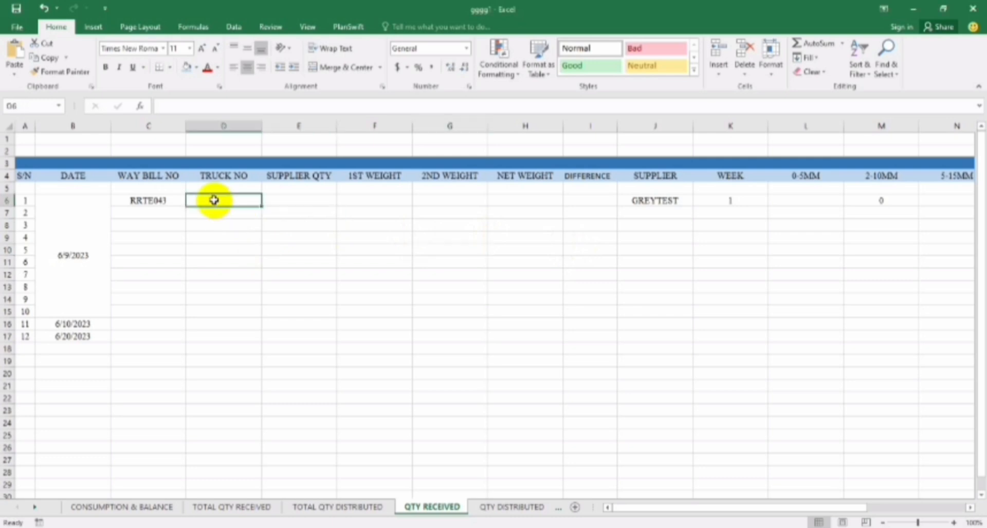
type("e")
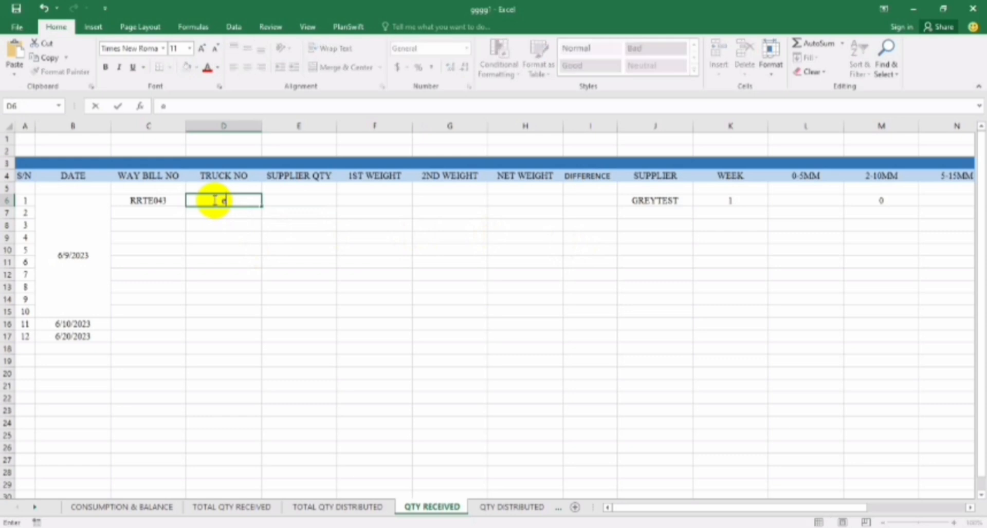
type("eeerw")
left_click(276, 201)
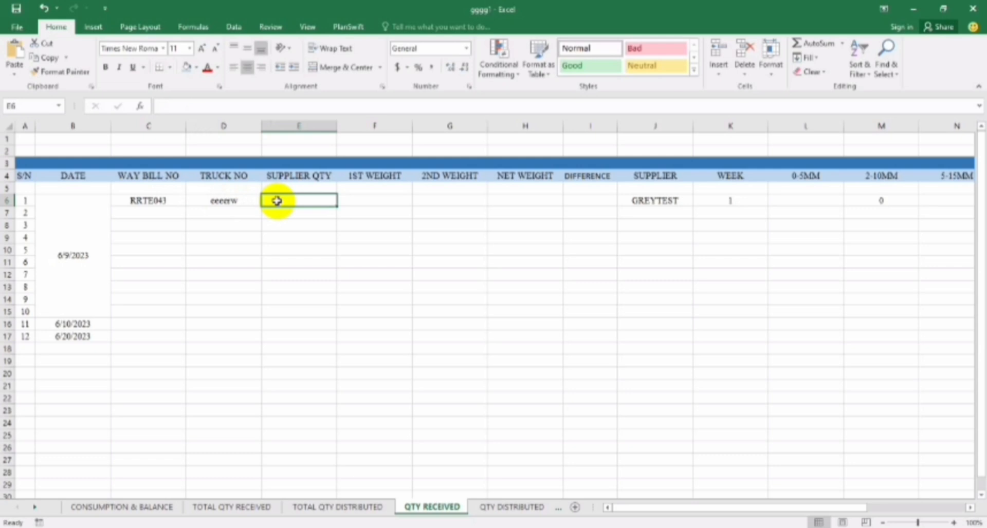
type("37")
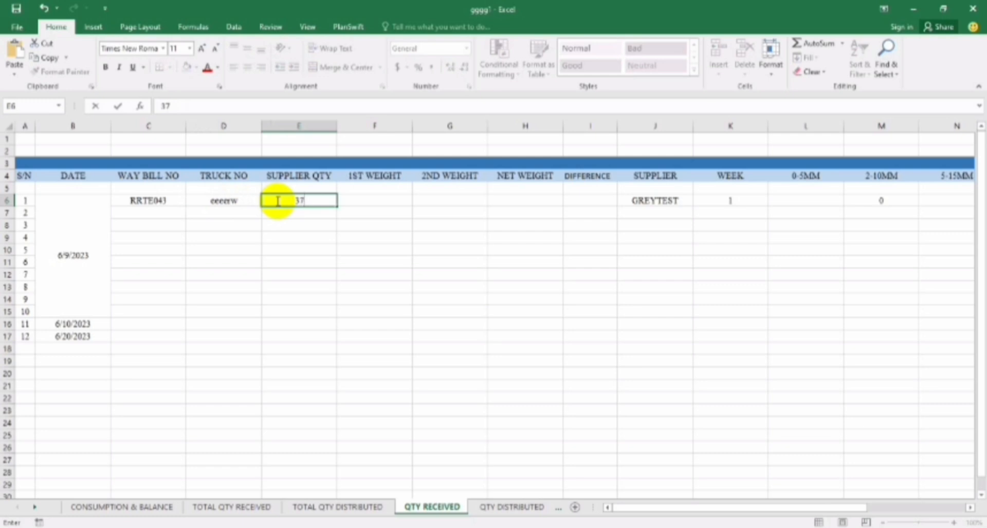
type("300")
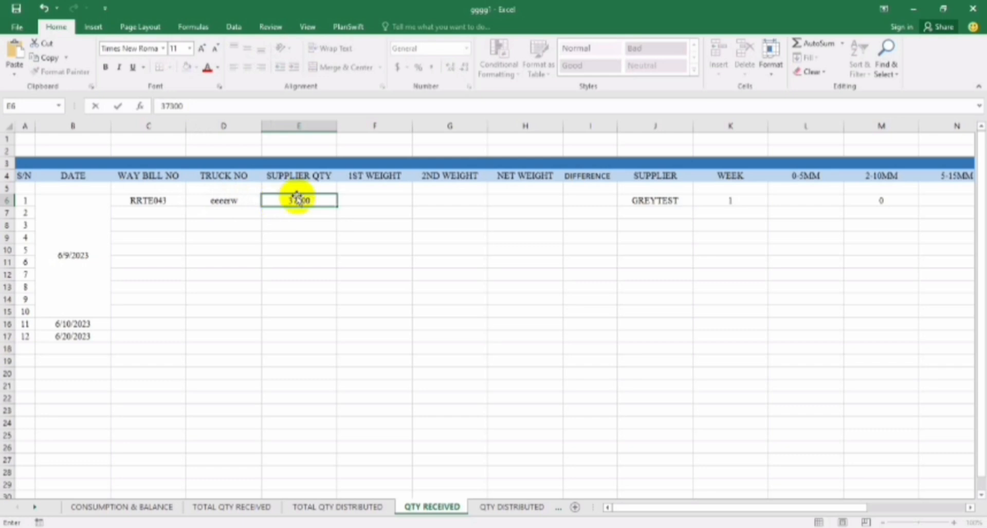
Enter 57000 as the first weight and 20000 as the second weight in row 6
left_click(363, 198)
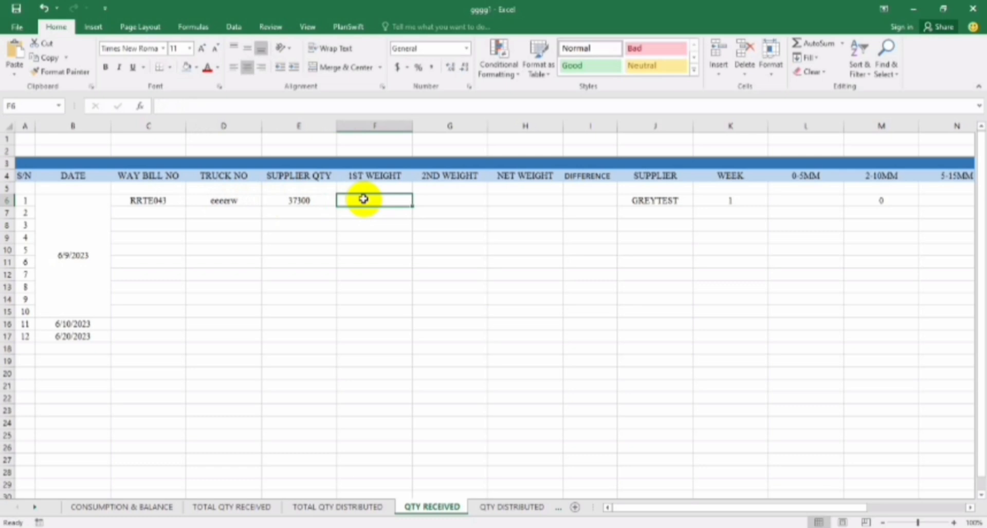
type("5700")
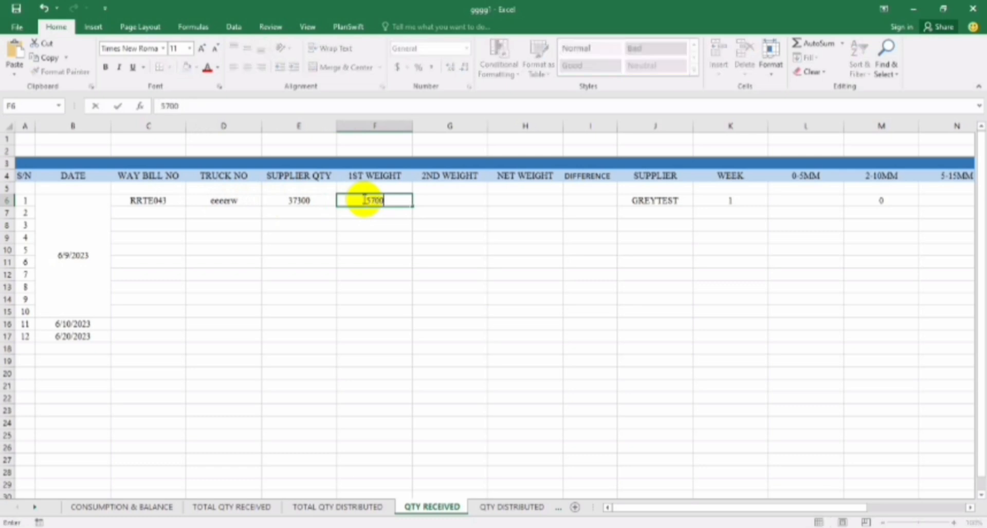
type("0")
left_click(434, 201)
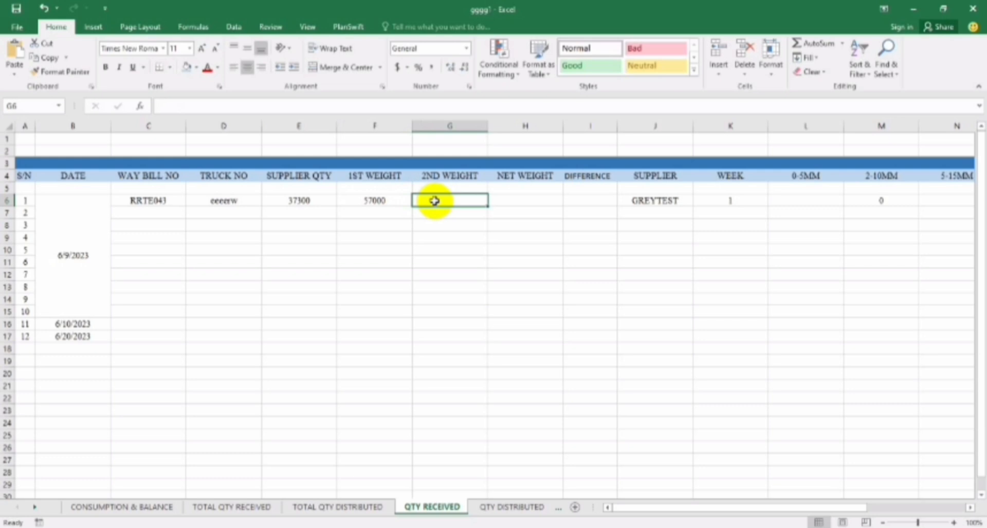
type("3")
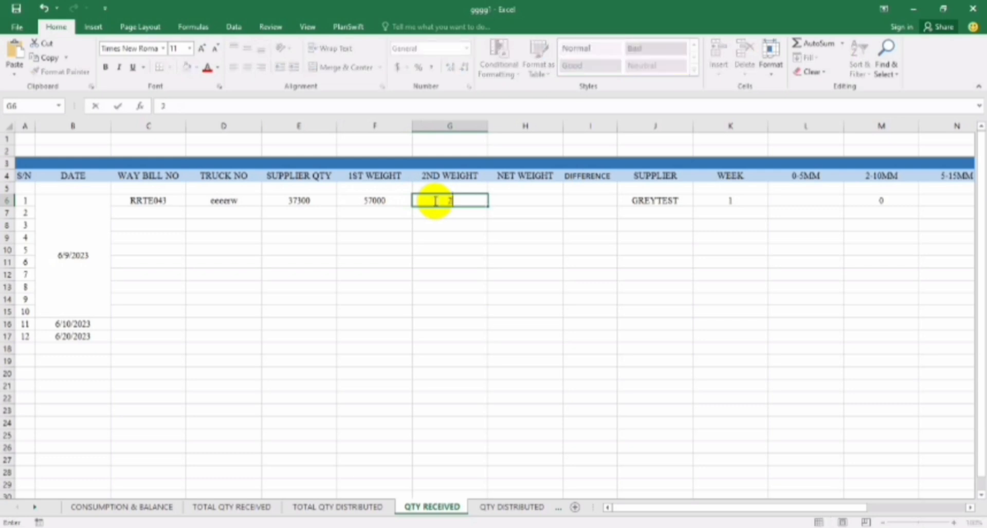
type("0000")
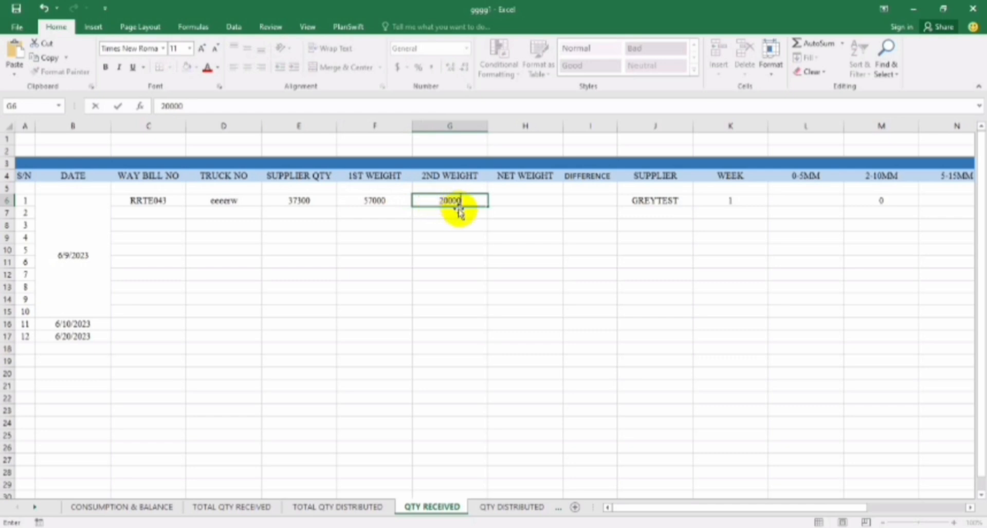
Calculate the net weight in H6 by subtracting the second weight from the first with =F6-G6
left_click(516, 200)
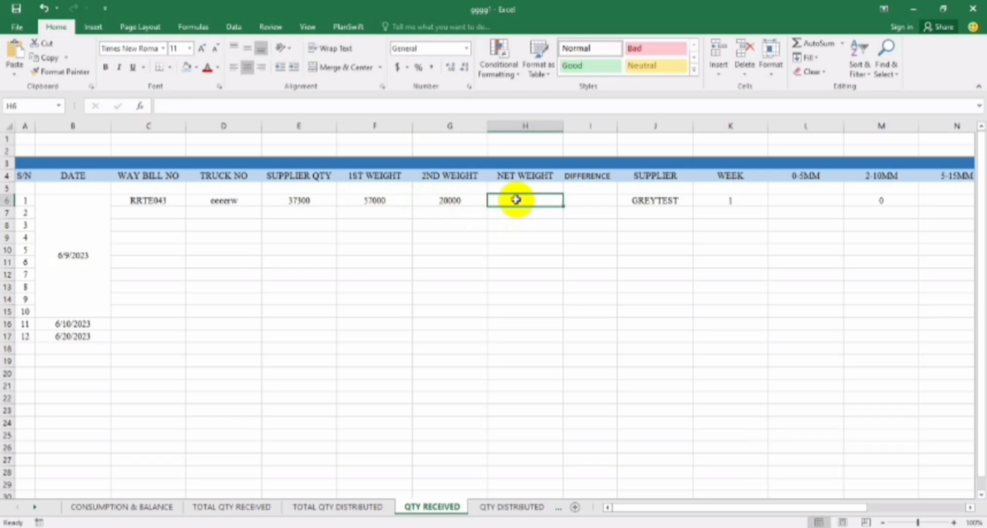
type("=")
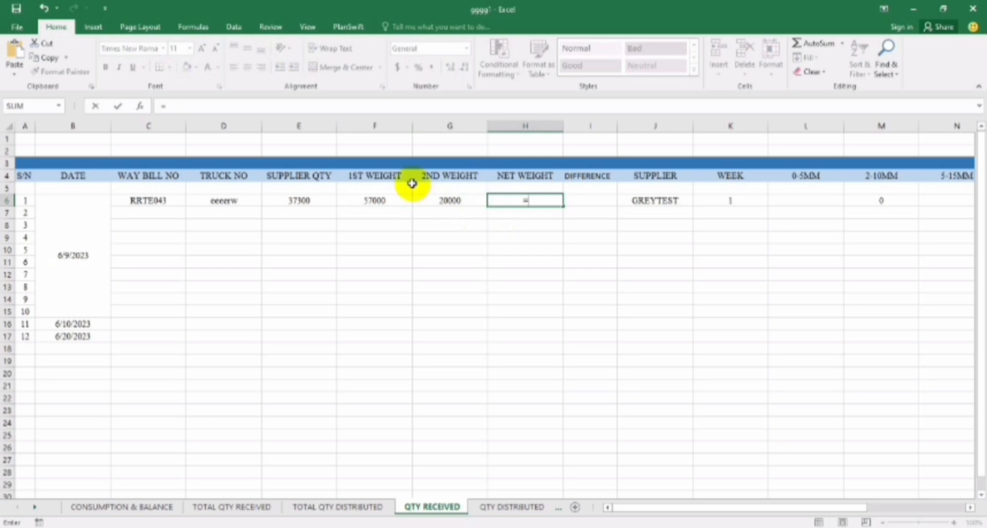
left_click(376, 203)
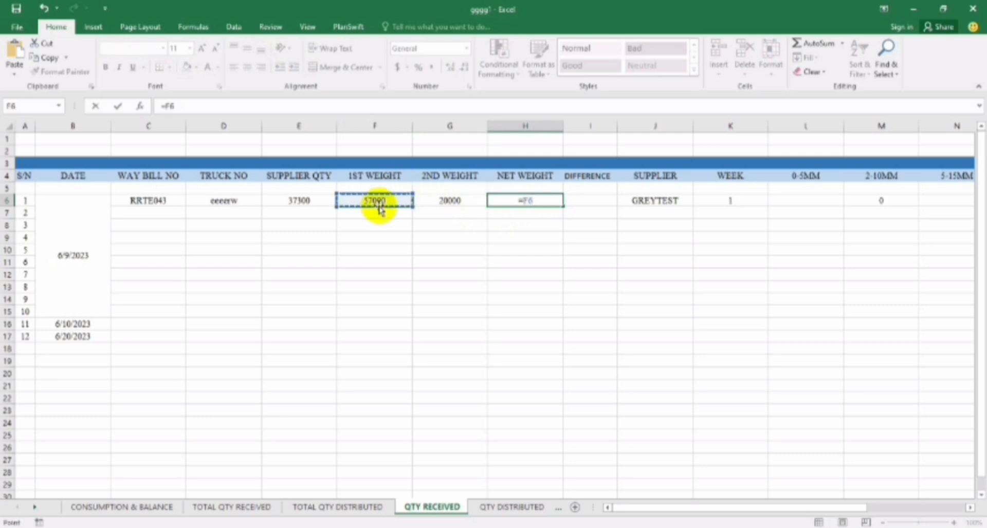
type("-")
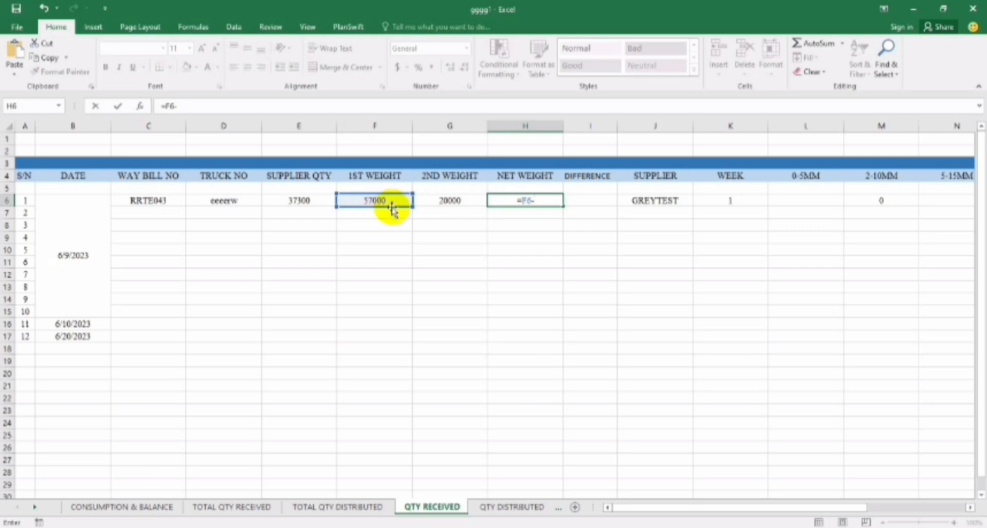
left_click(446, 201)
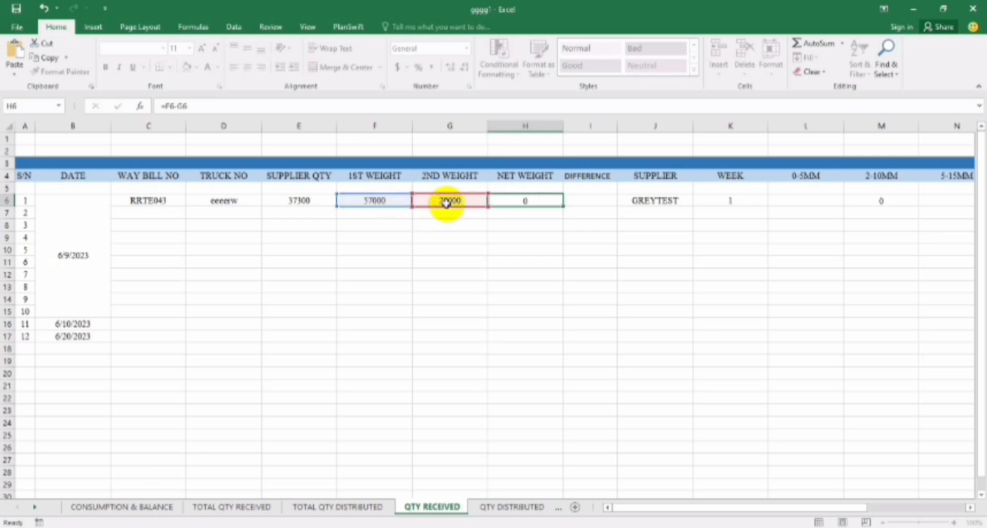
key("Return")
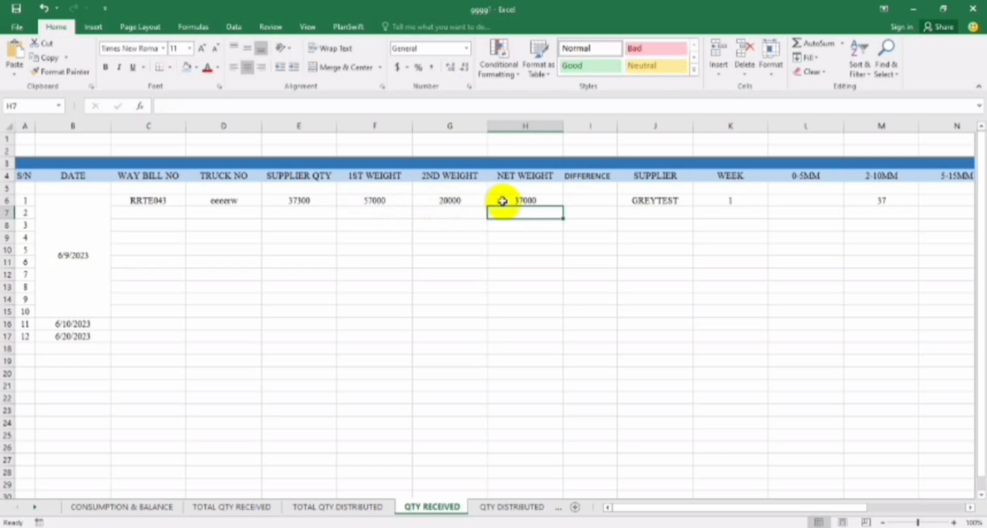
Label the blue band above the 2-10MM heading, cell M3, with "tons"
left_click(586, 200)
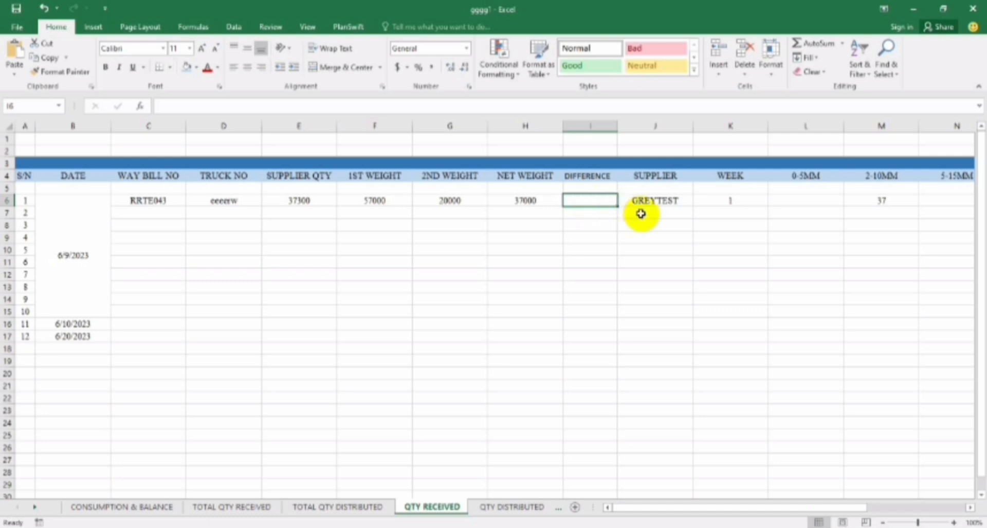
left_click(857, 202)
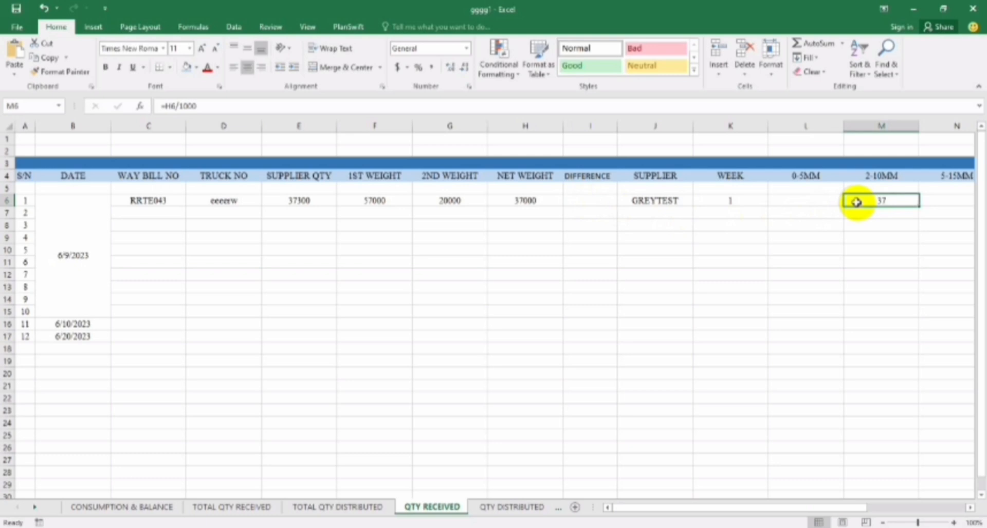
left_click(860, 164)
type("to")
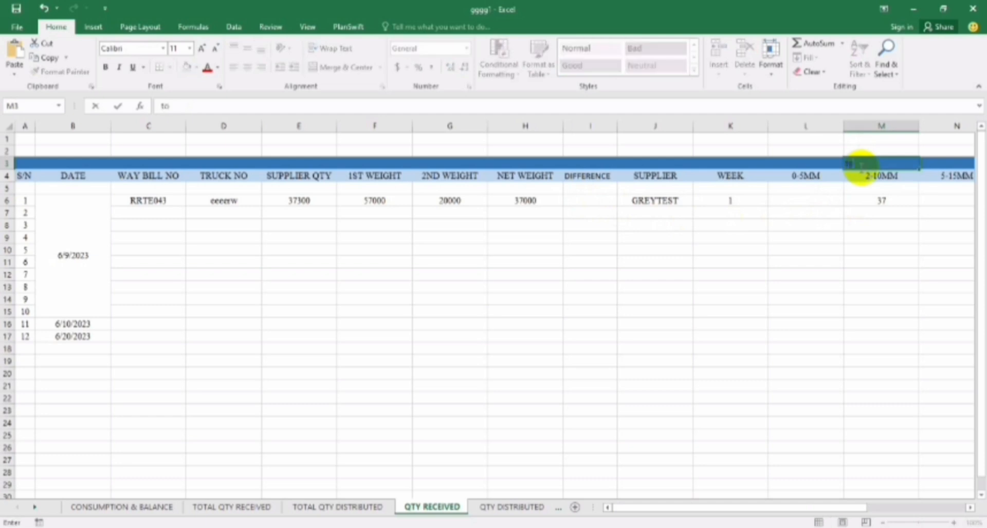
type("ns")
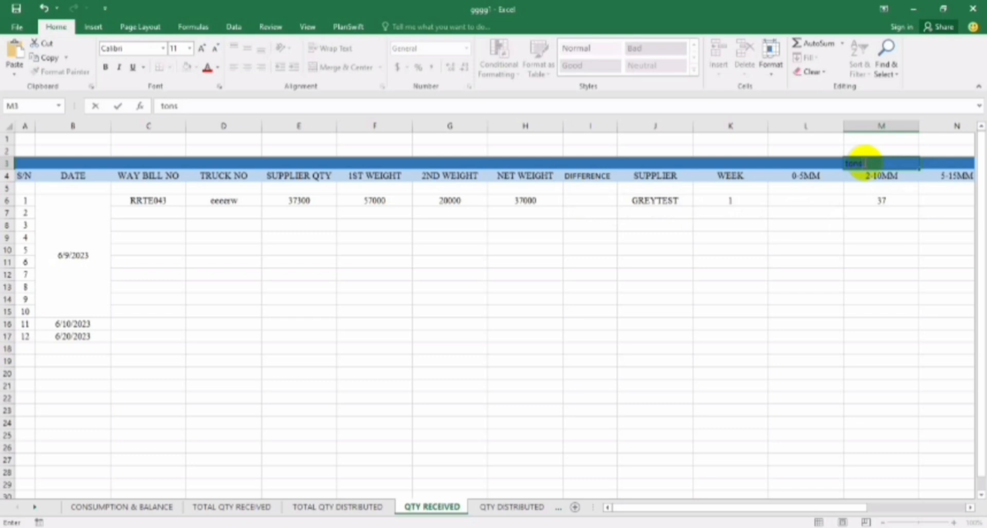
left_click(832, 149)
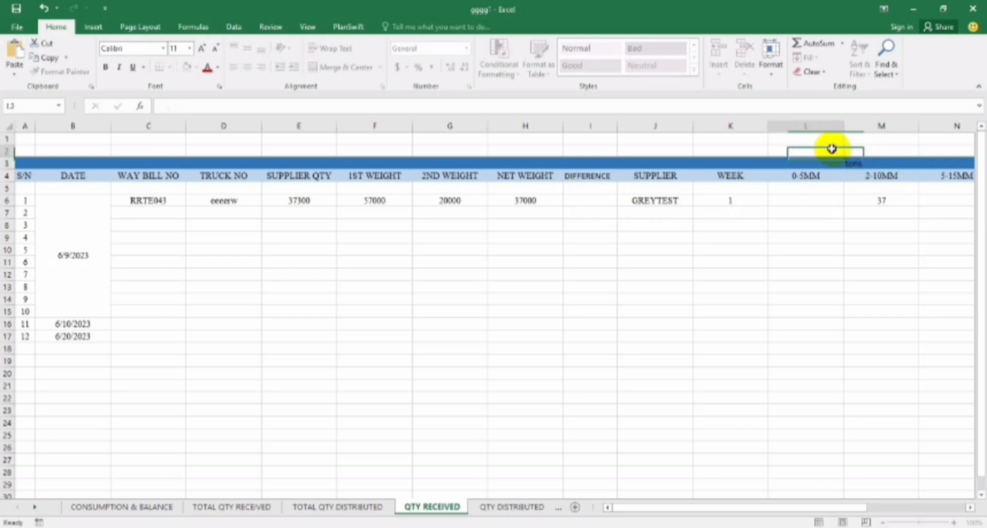
Format the "tons" label in M3 with white text and the Algerian font
left_click(858, 167)
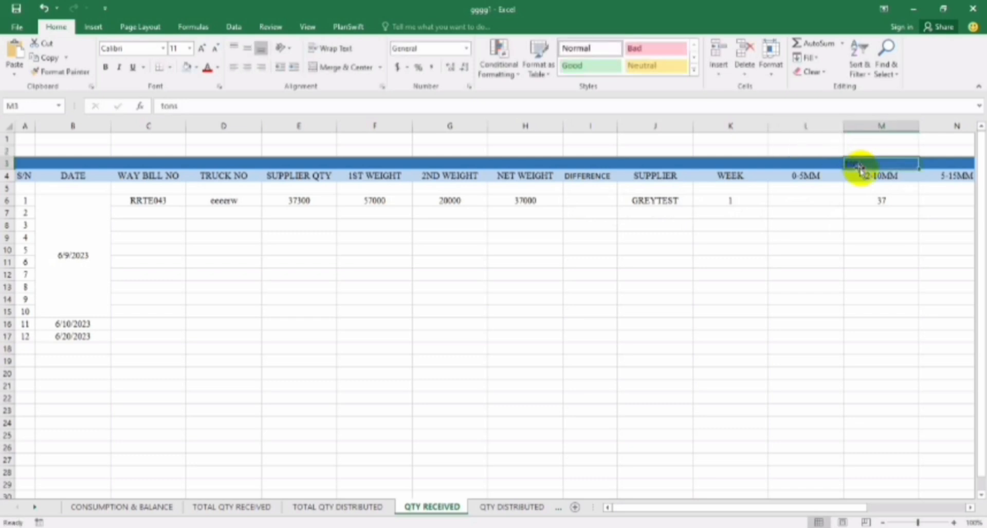
left_click(222, 68)
left_click(215, 70)
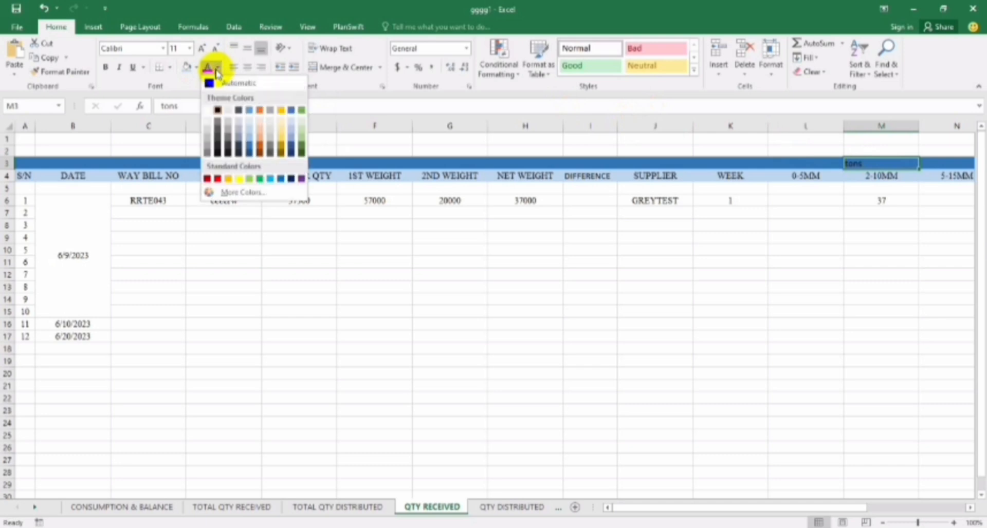
left_click(210, 104)
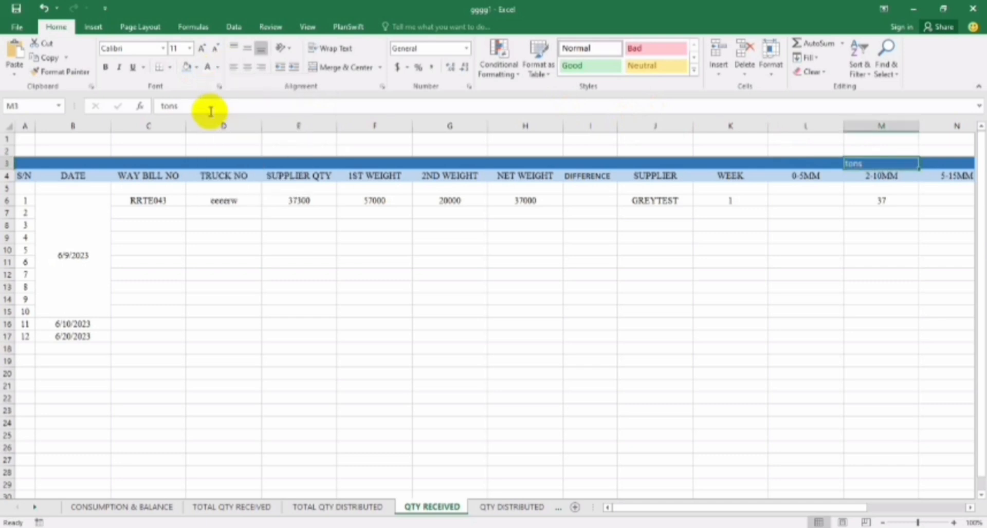
left_click(162, 49)
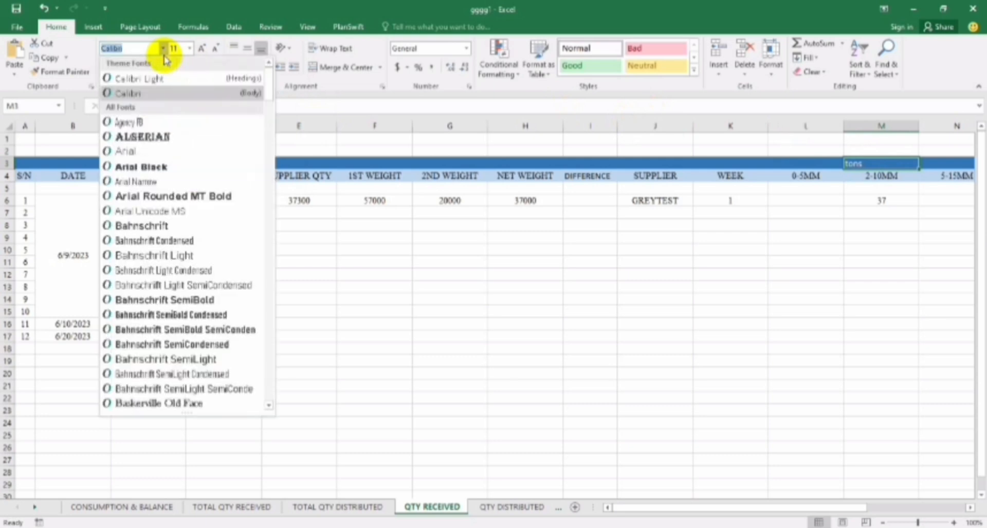
left_click(176, 132)
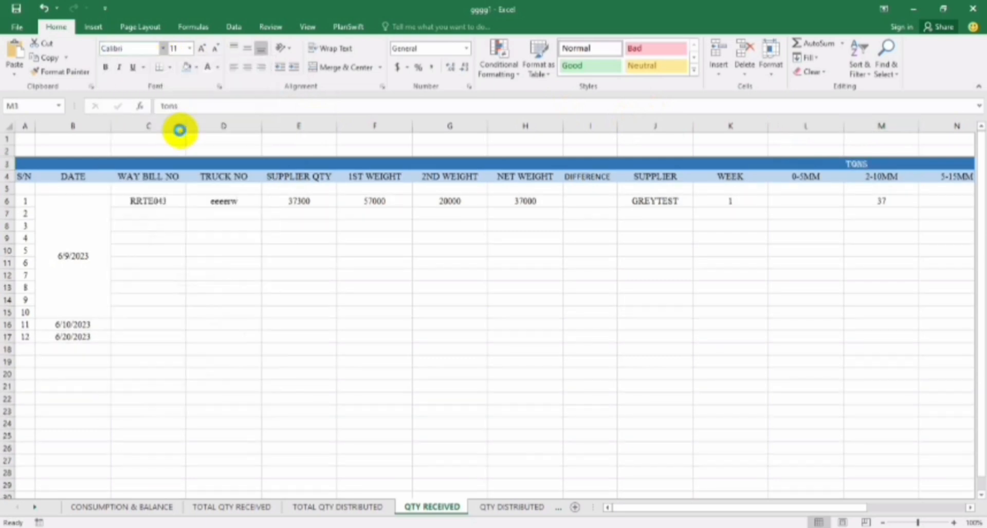
Fill the row 6 entries from truck number through net weight (D6:H6) down to row 14
left_click(354, 269)
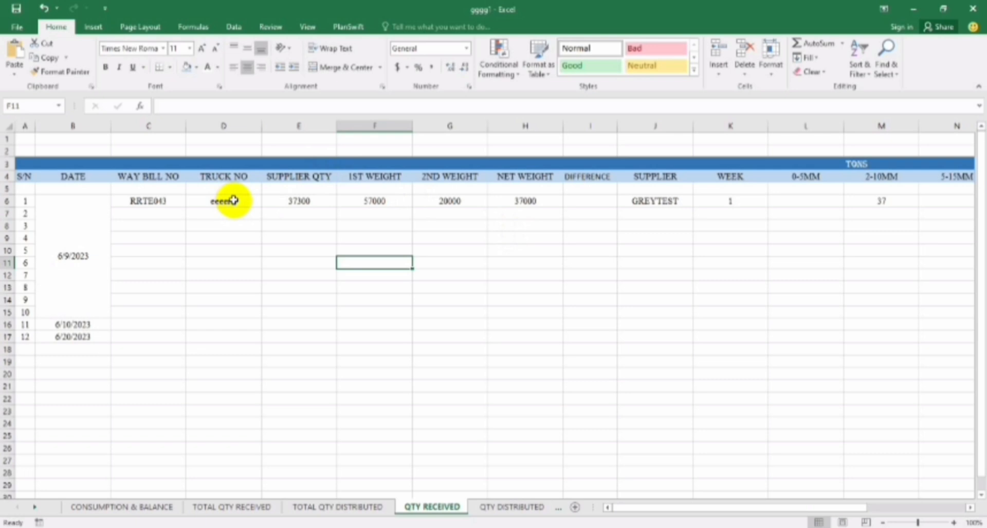
left_click_drag(234, 201, 562, 304)
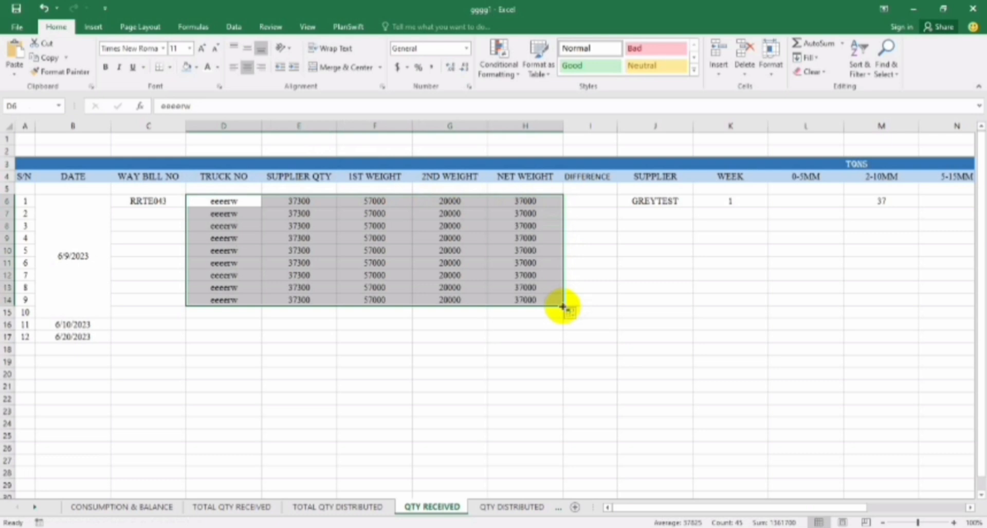
left_click(283, 261)
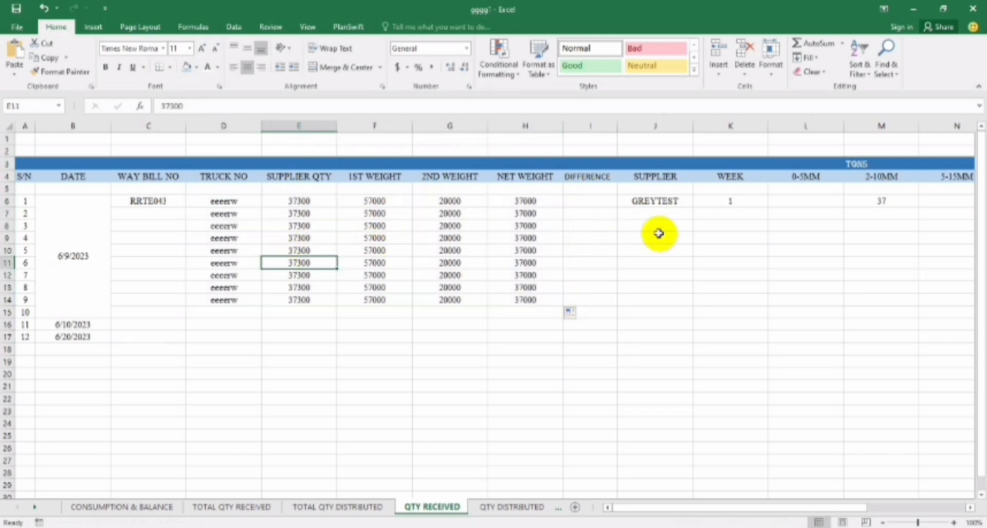
Convert the second delivery's net weight to tons in the 0-5MM column, cell L7, with =H7/1000
left_click(865, 203)
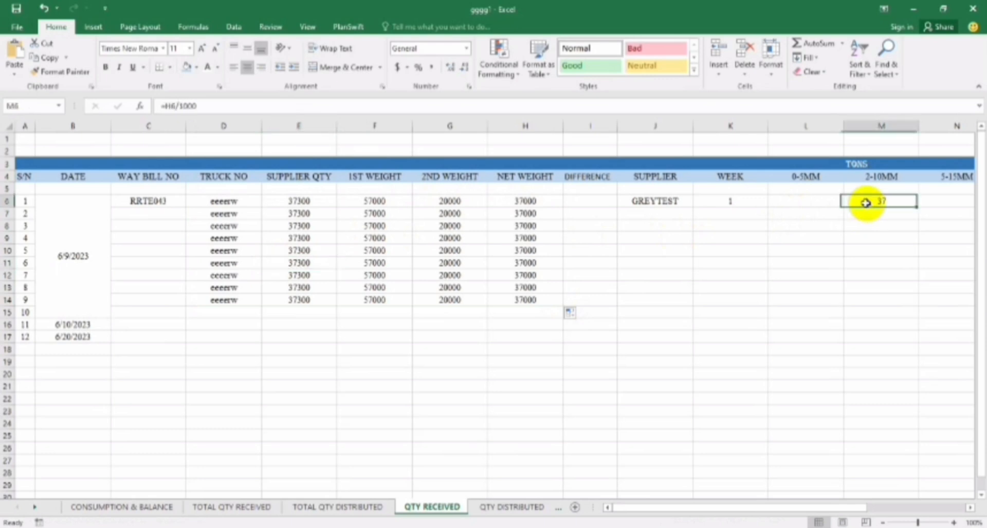
left_click(817, 213)
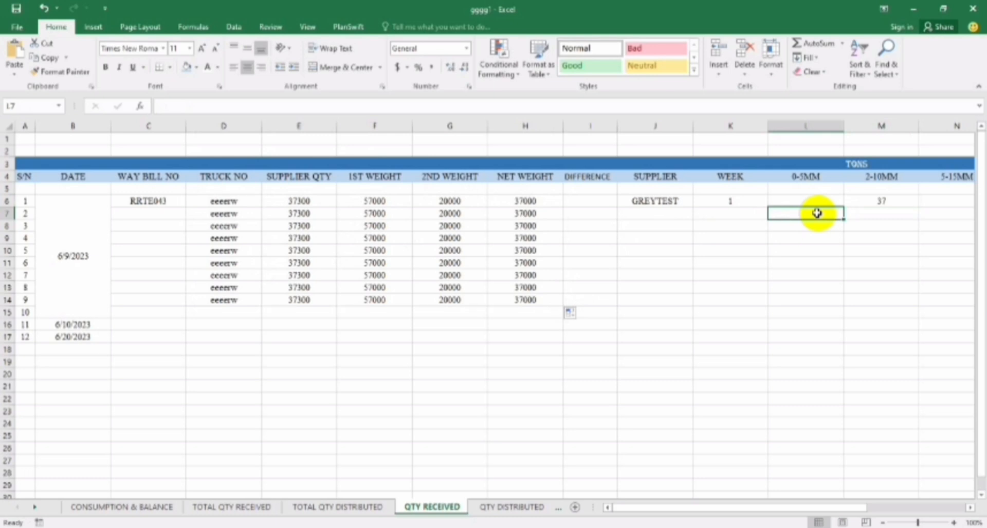
type("=")
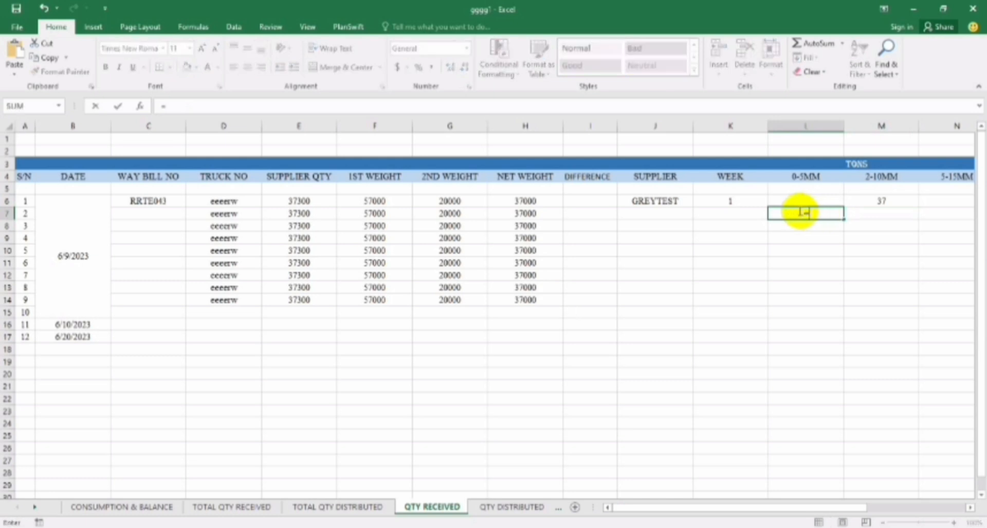
left_click(526, 215)
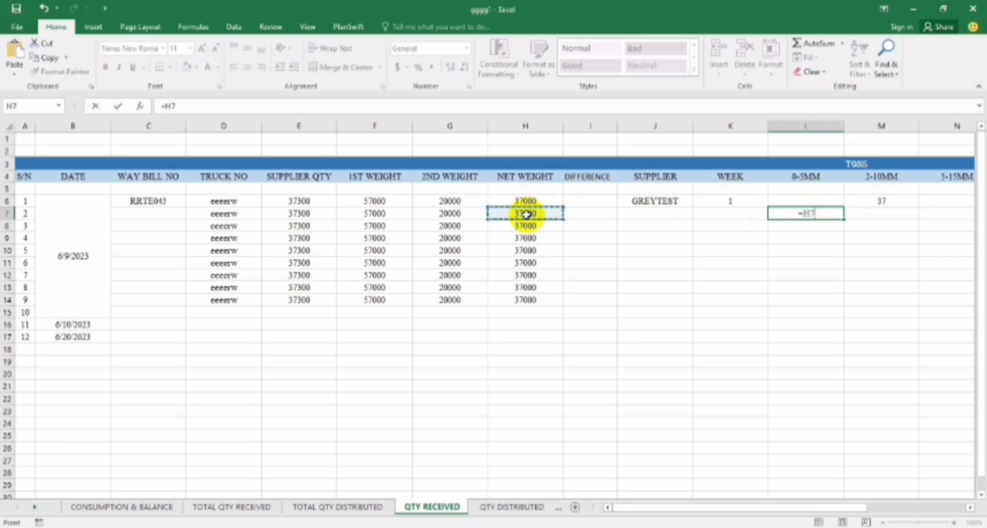
type("/1000")
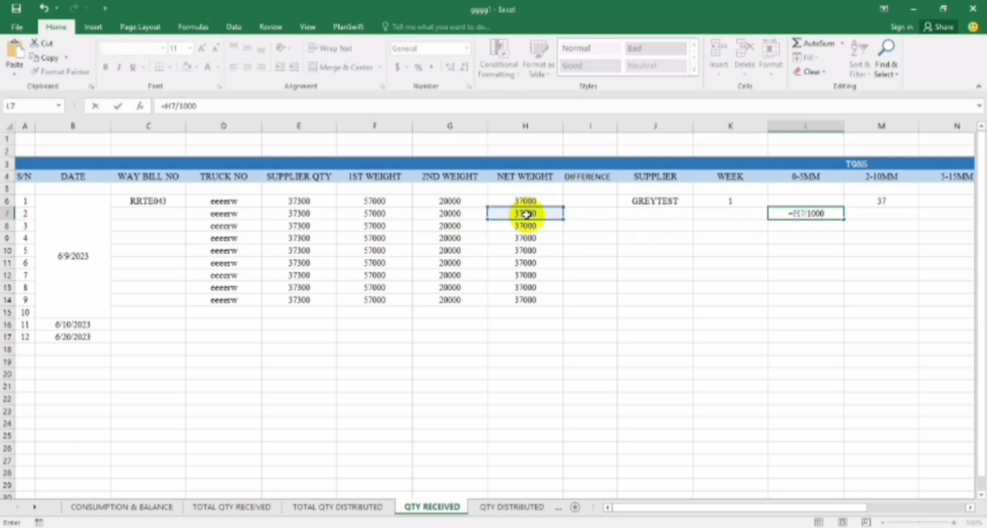
key("Return")
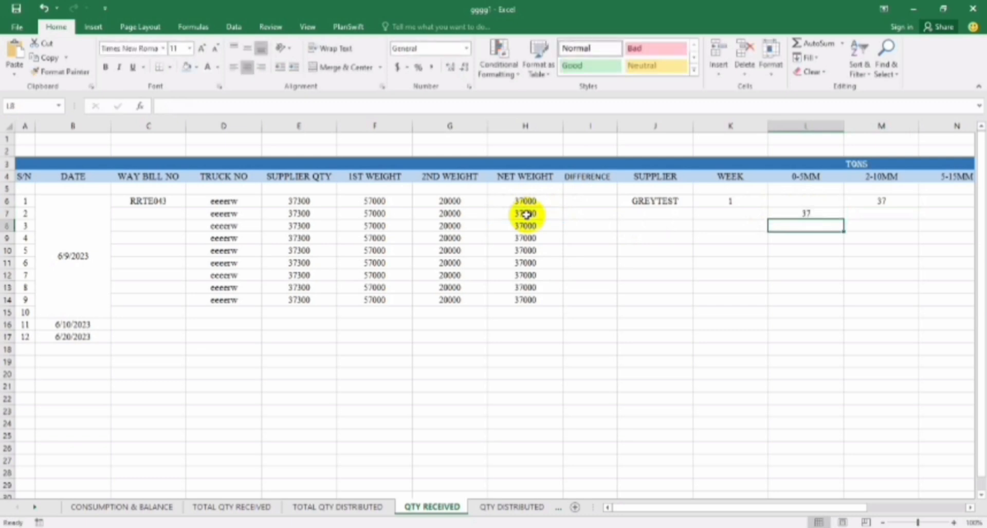
Fill the tons formula in L7 down the 0-5MM column to L9
key("Up")
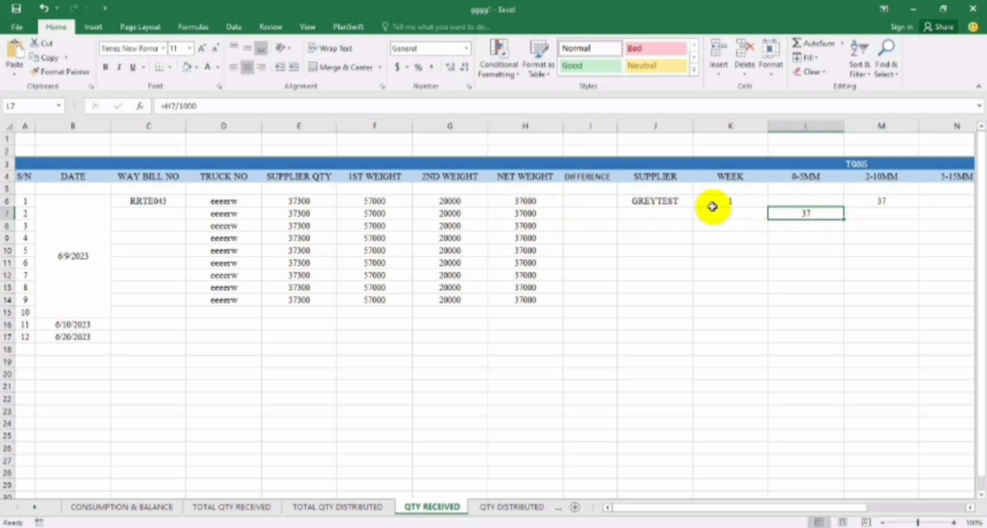
left_click_drag(843, 219, 842, 241)
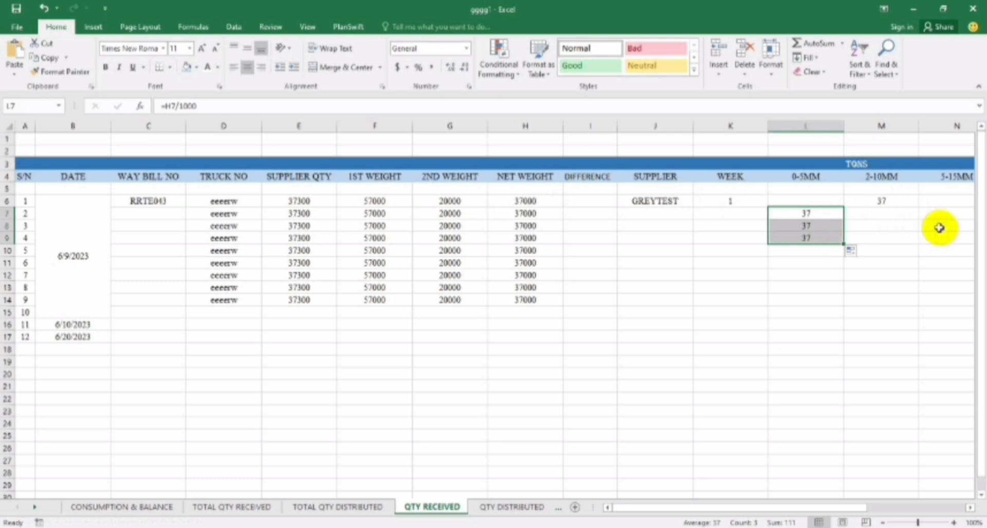
Enter =H7/1000 in N10 of the 5-15MM column and fill the formula down to N13
left_click(933, 249)
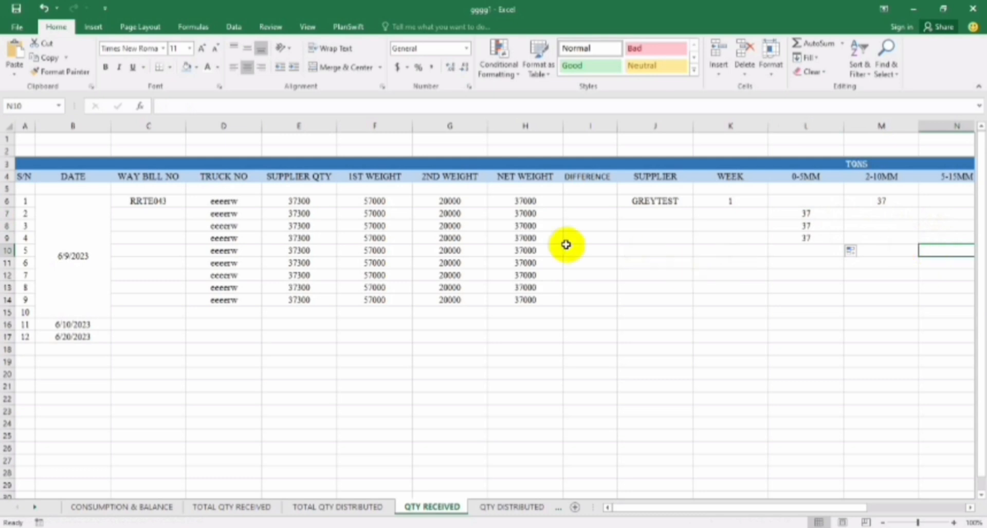
left_click(542, 252)
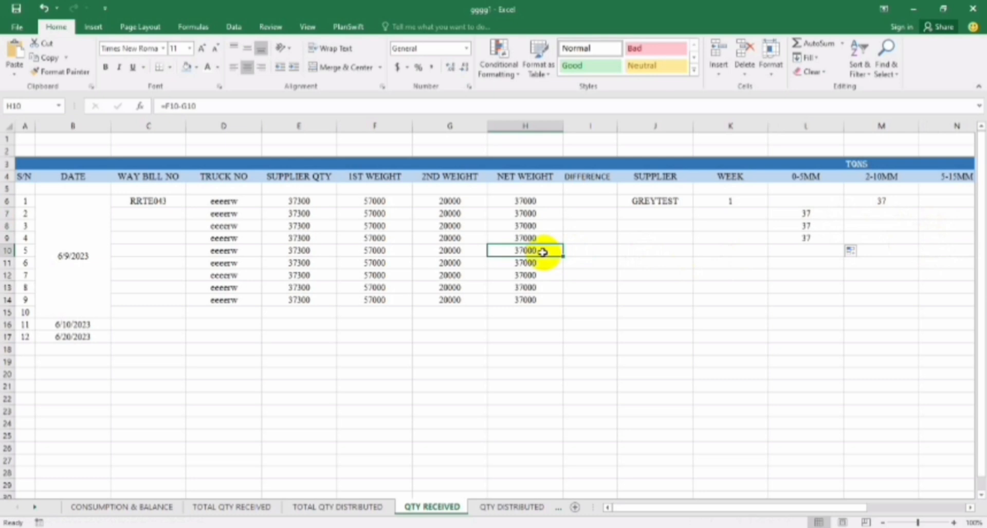
left_click(923, 250)
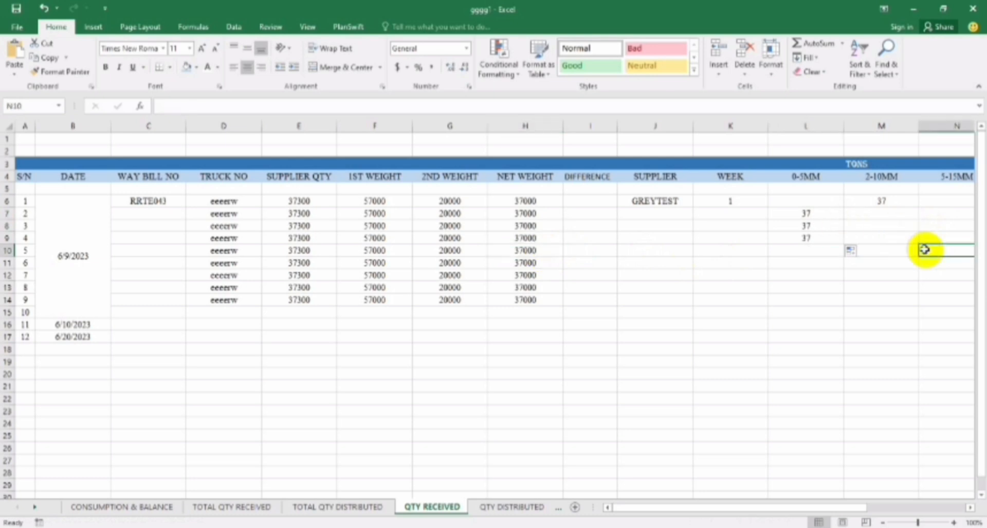
type("=h")
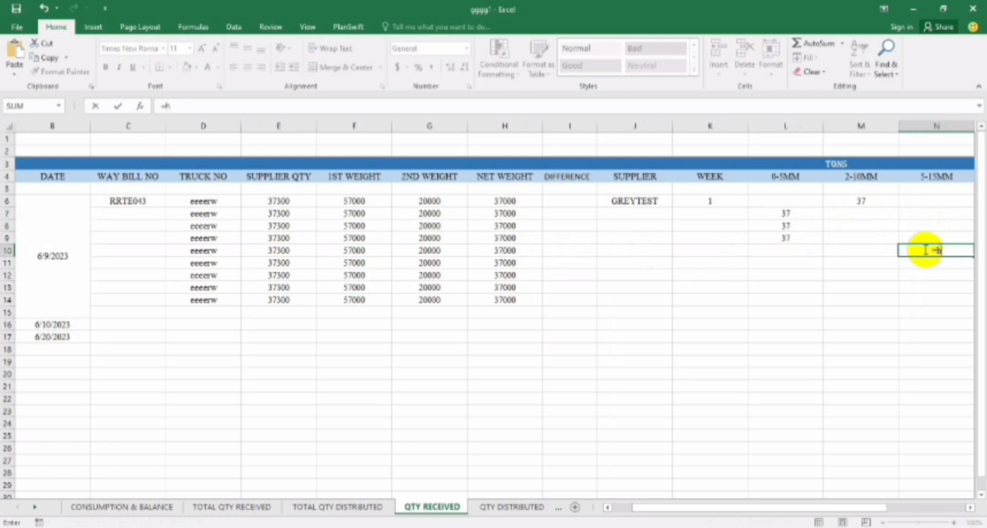
type("7/")
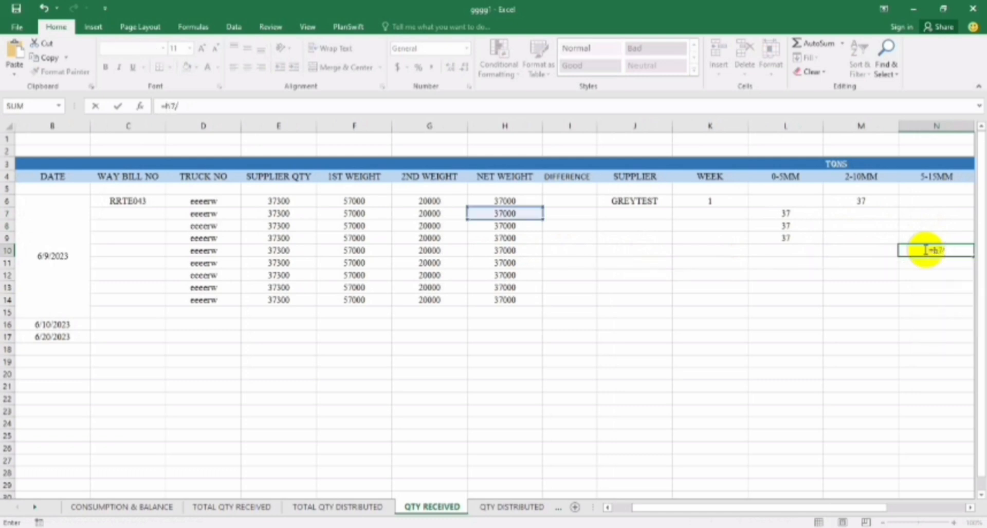
type("1000")
key("Return")
left_click(927, 250)
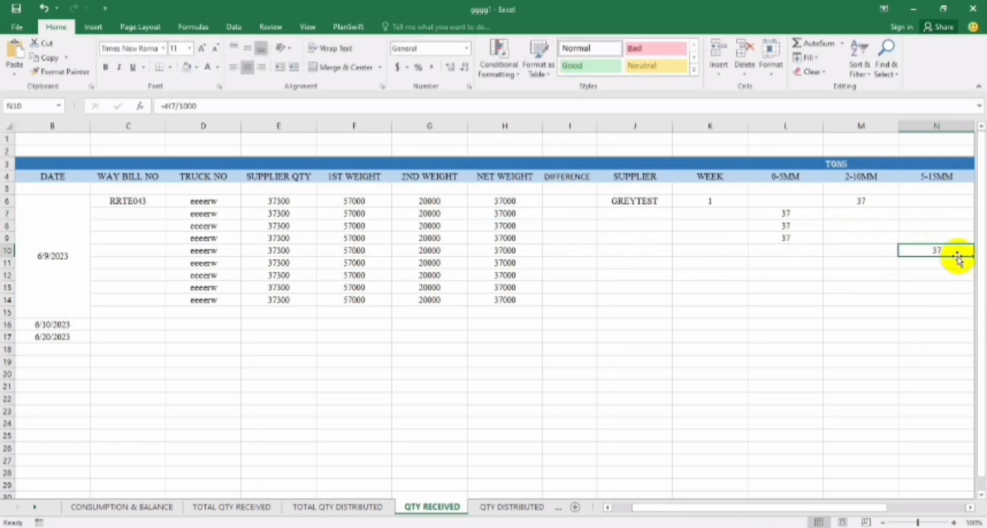
left_click_drag(971, 255, 961, 296)
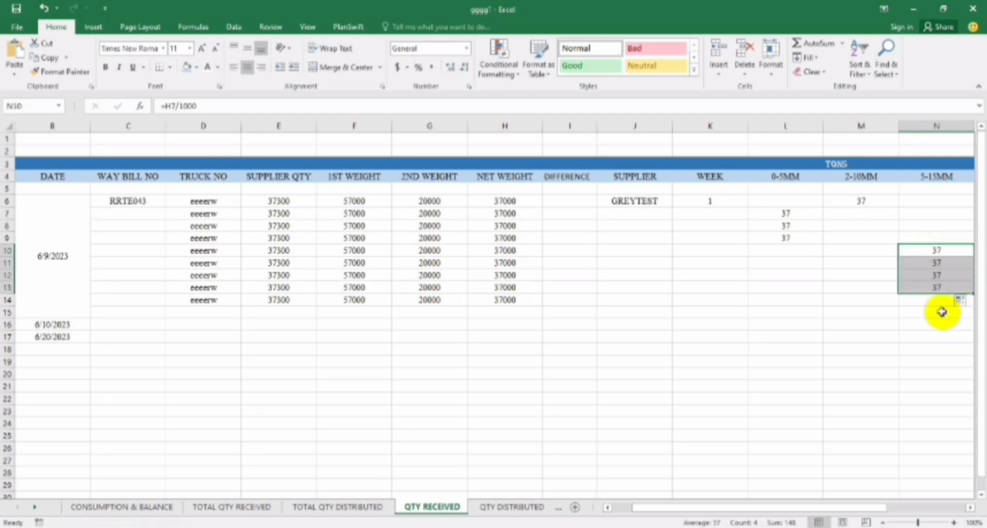
Enter 200 under BITUMEN in P14 and 20000 under DIESEL in Q14
left_click(936, 507)
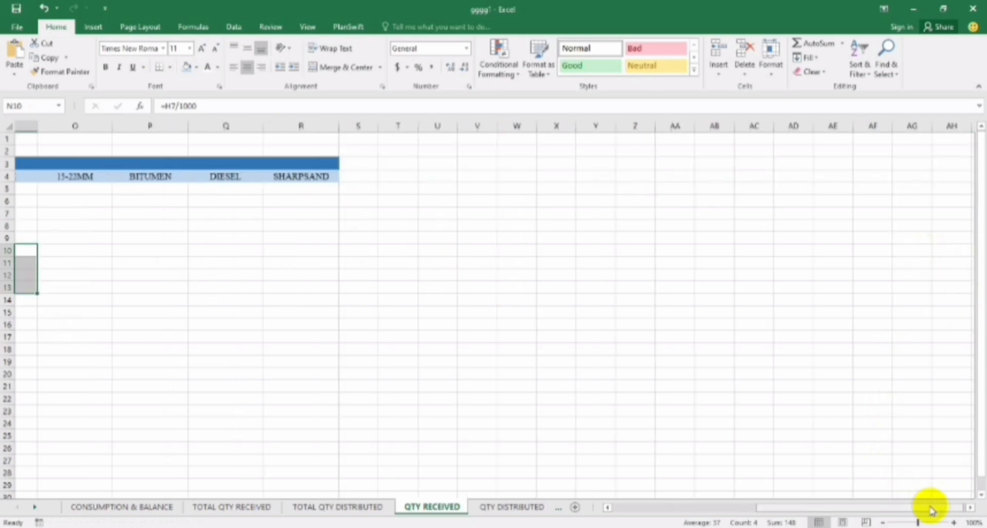
left_click(608, 508)
left_click_drag(609, 508, 609, 509)
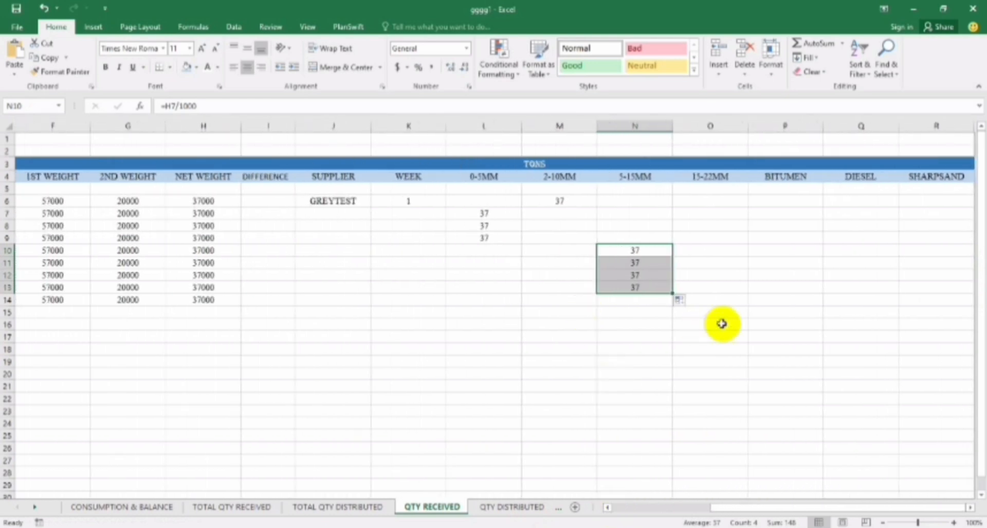
left_click(757, 301)
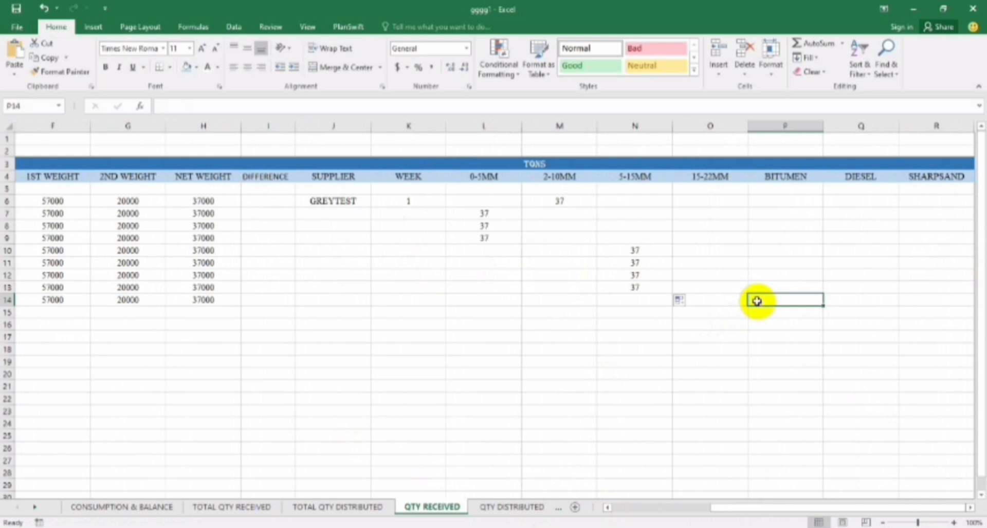
type("200")
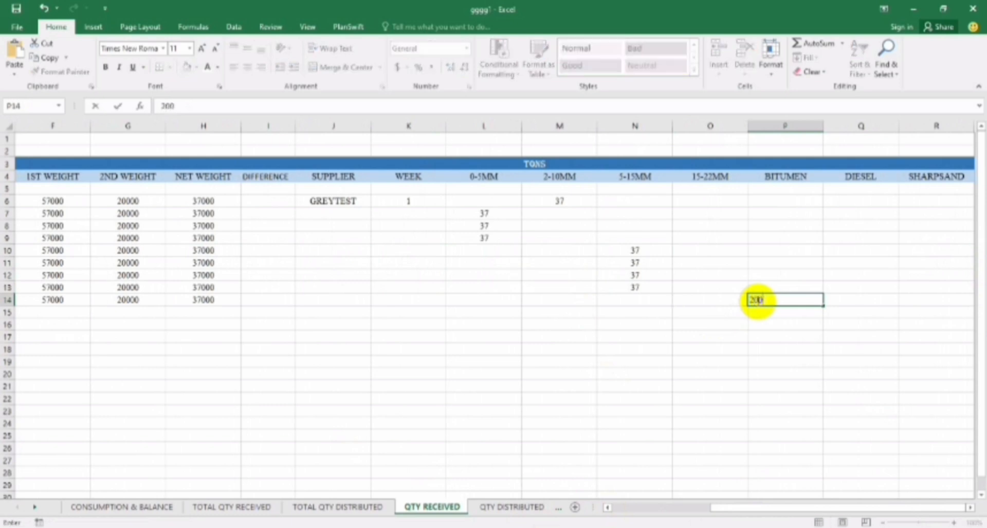
left_click(851, 298)
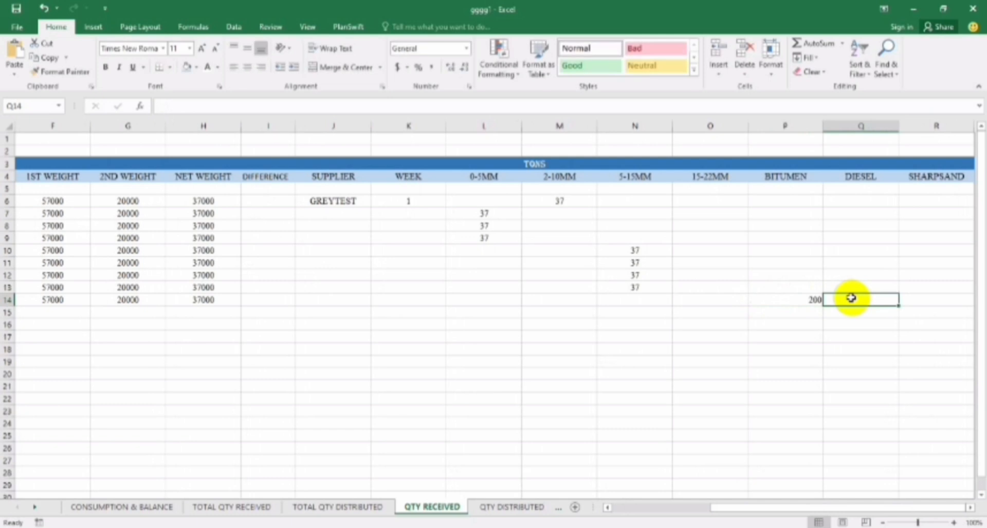
type("20000")
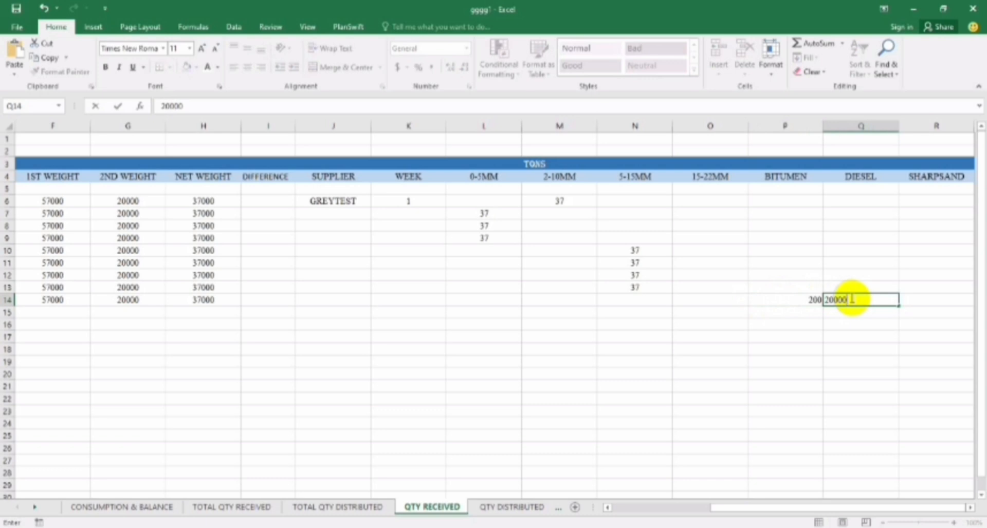
left_click(852, 274)
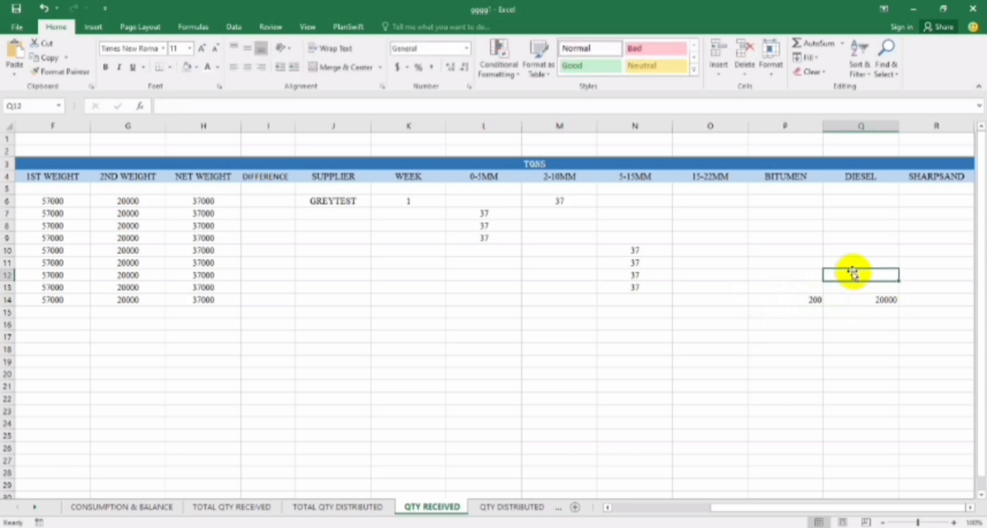
Label the blue band above the DIESEL heading, cell Q3, with "ltrs" in white text and the Algerian font
left_click(857, 181)
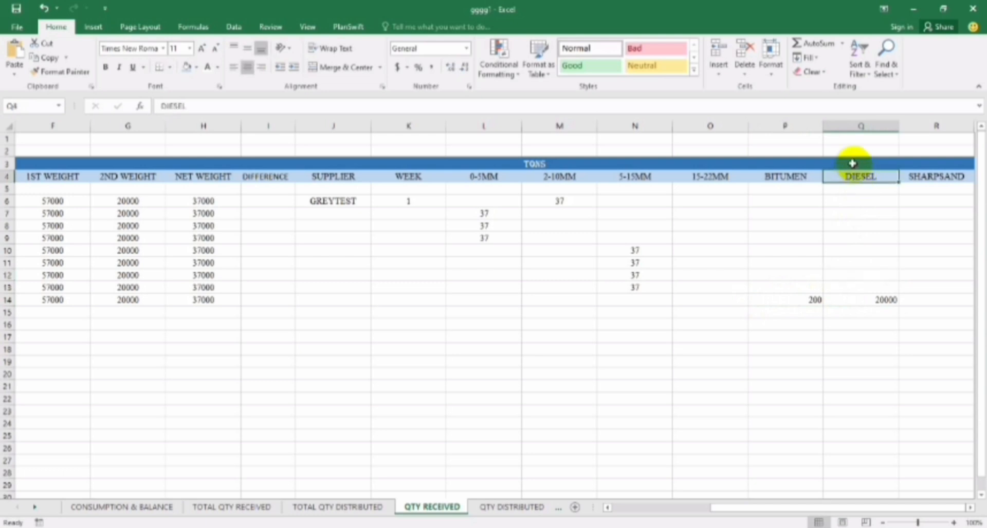
left_click(852, 163)
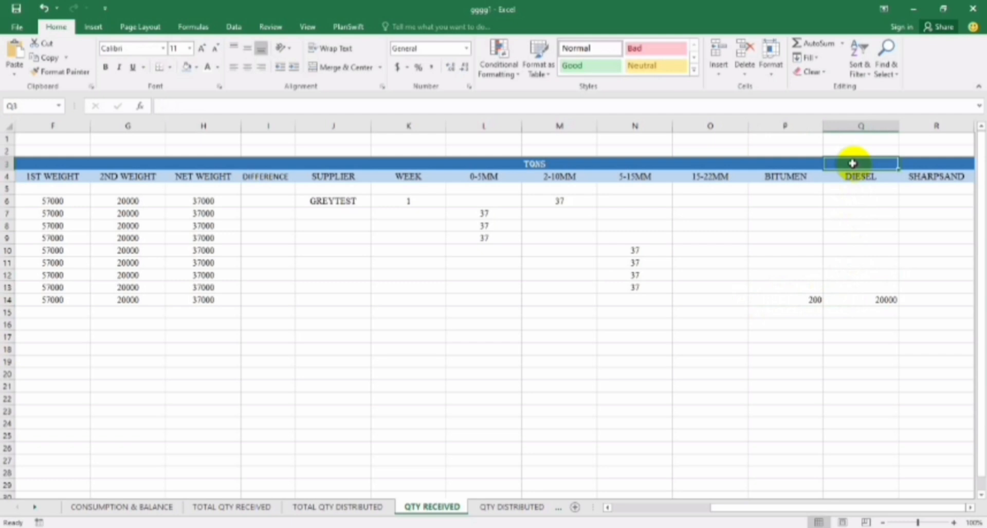
type("ltrs")
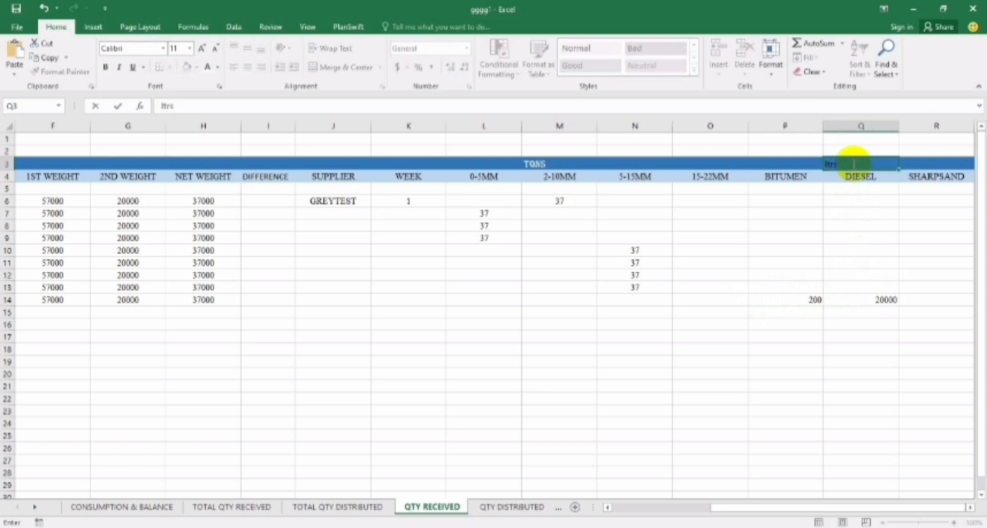
left_click(832, 238)
left_click(833, 159)
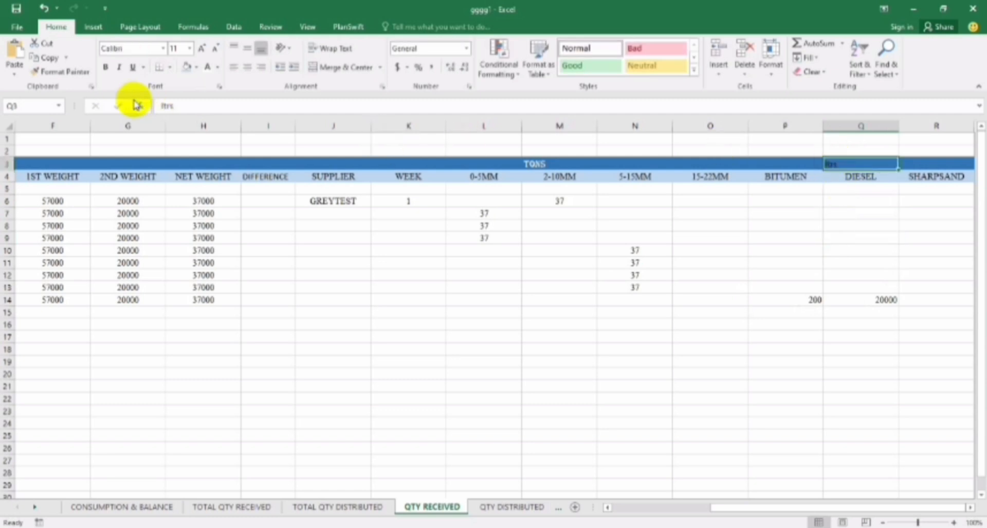
left_click(208, 69)
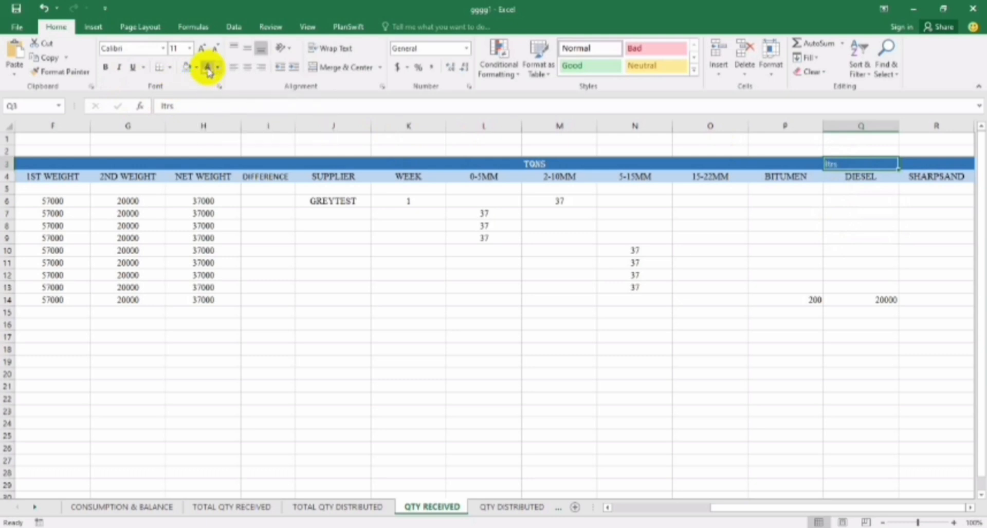
left_click(162, 49)
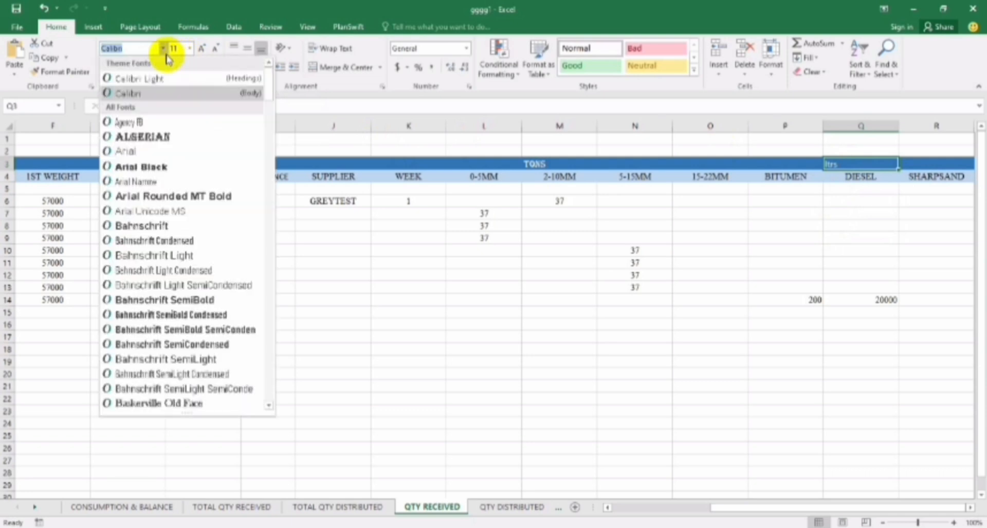
left_click(165, 136)
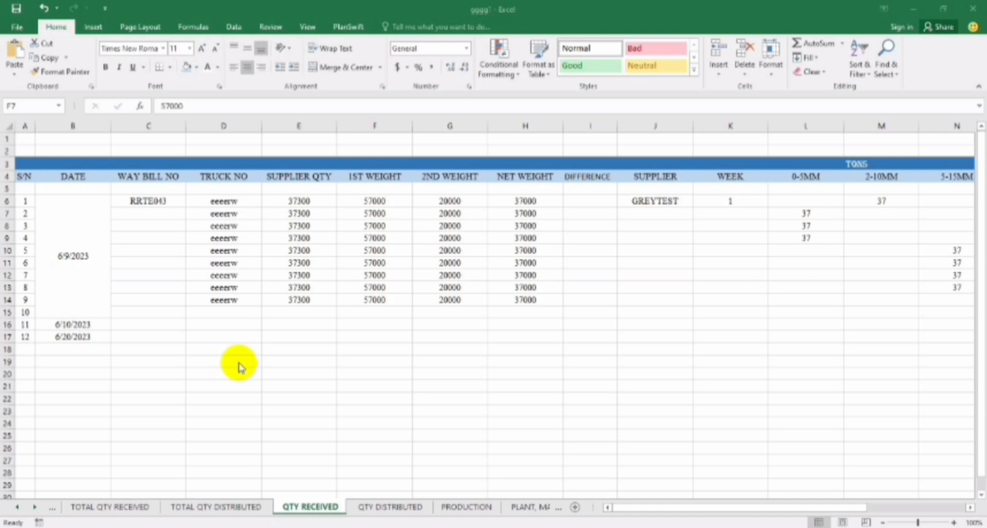
Copy the delivery data in D6:N15 of QTY RECEIVED and paste it into the QTY DISTRIBUTED sheet starting at D6
left_click(223, 206)
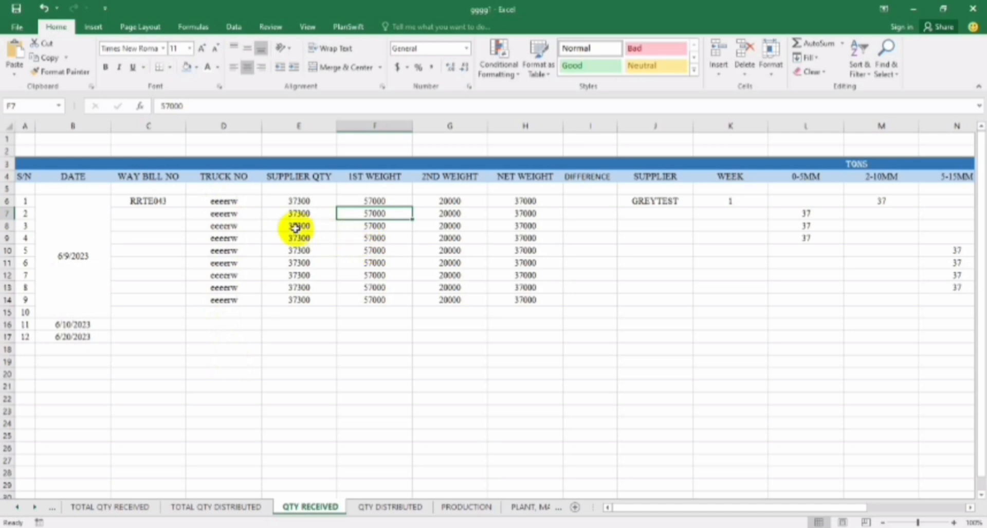
left_click_drag(236, 202, 795, 314)
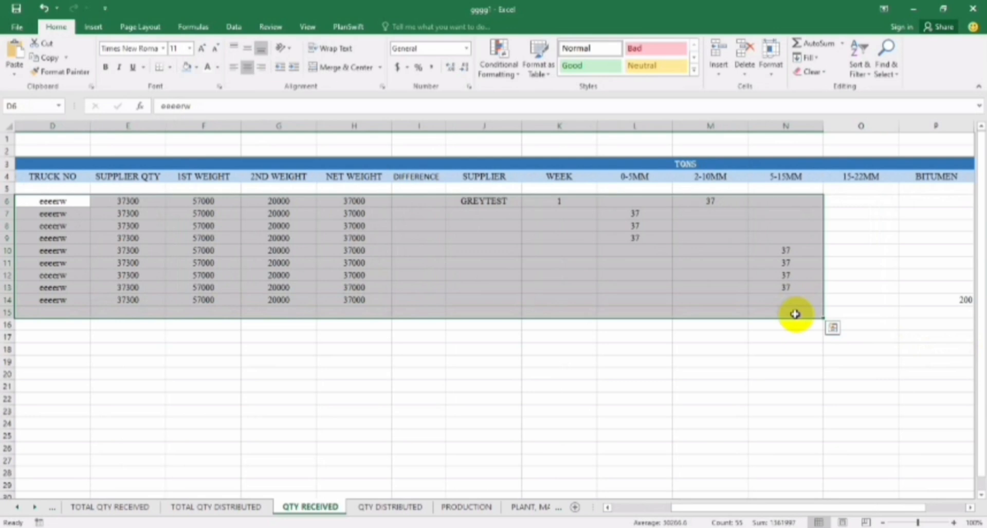
key("ctrl+c")
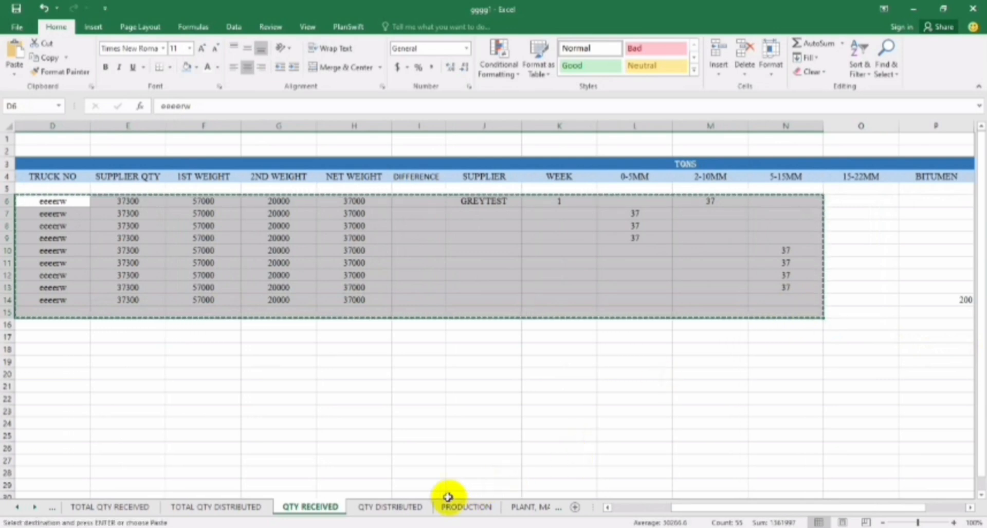
left_click(414, 506)
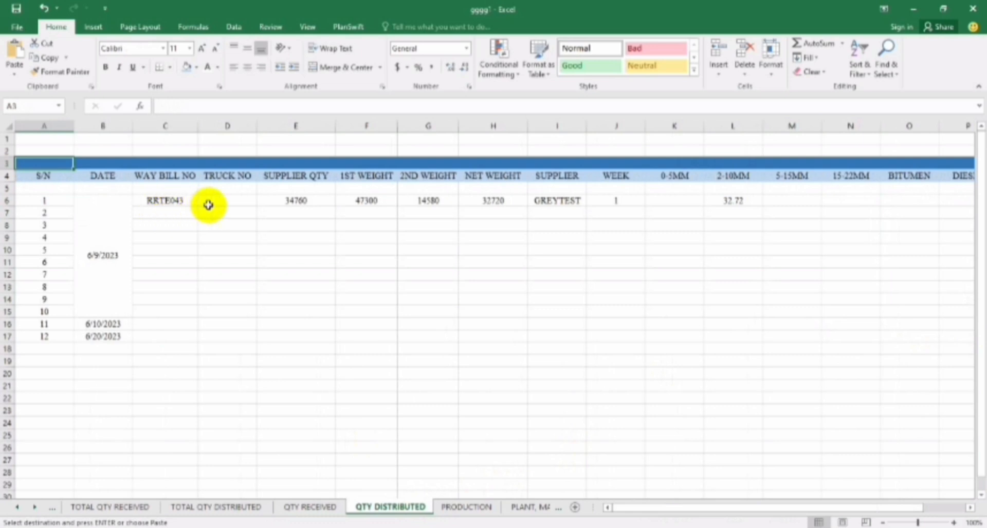
left_click(239, 205)
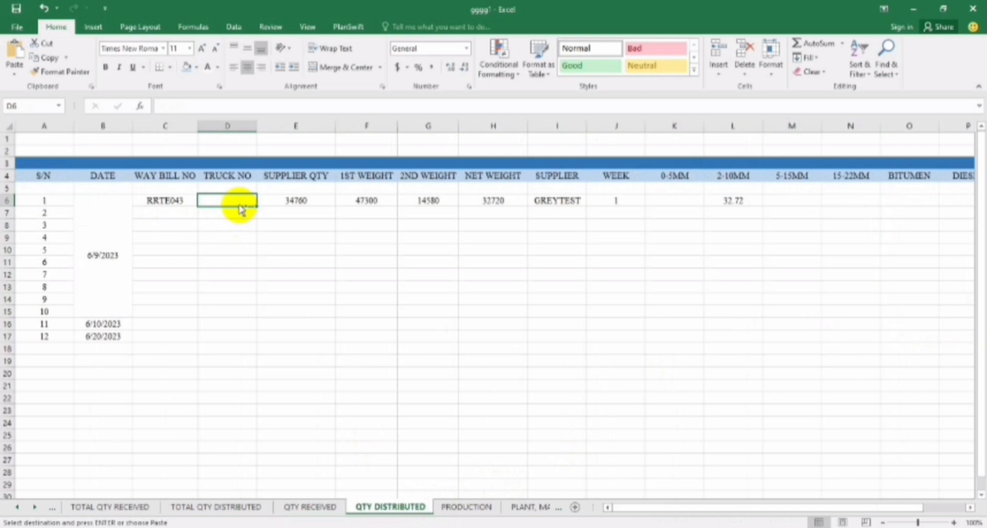
key("ctrl+v")
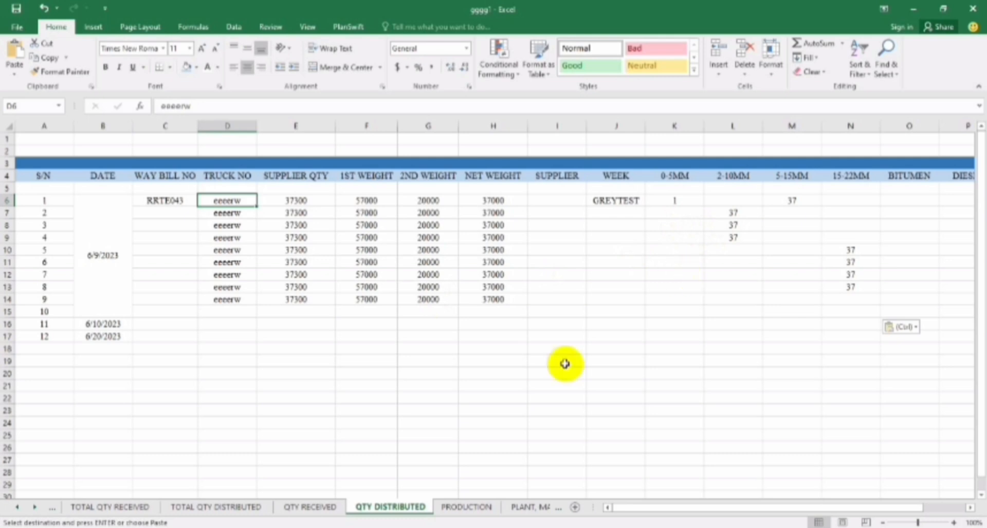
left_click(353, 324)
left_click(352, 348)
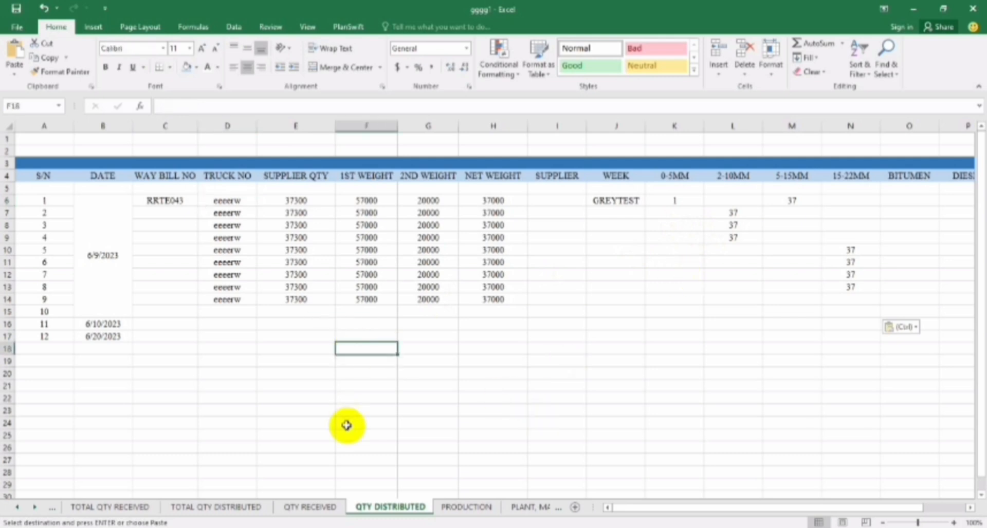
Clear the TOTAL QTY SUPPLIED entry for 6/9/2023, cell D6, on the TOTAL QTY DISTRIBUTED sheet
left_click(309, 508)
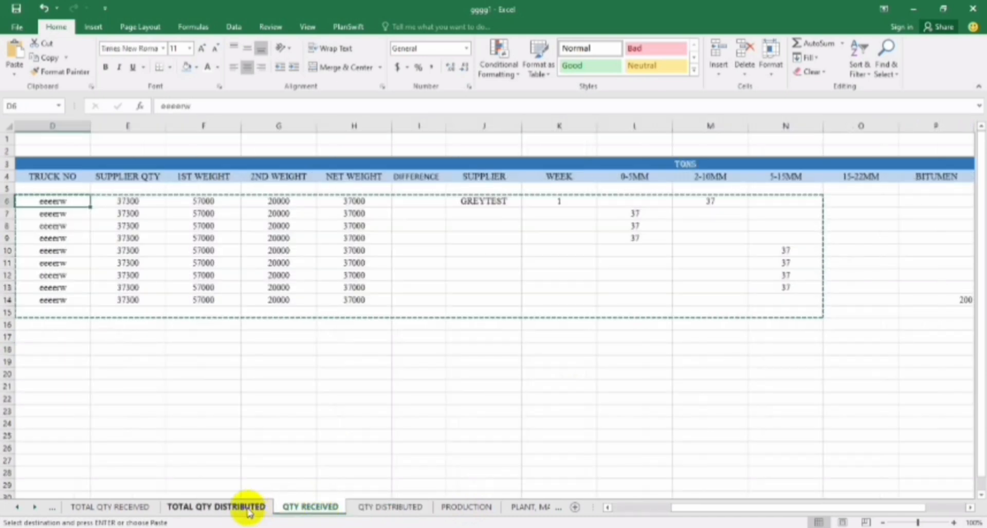
left_click(200, 508)
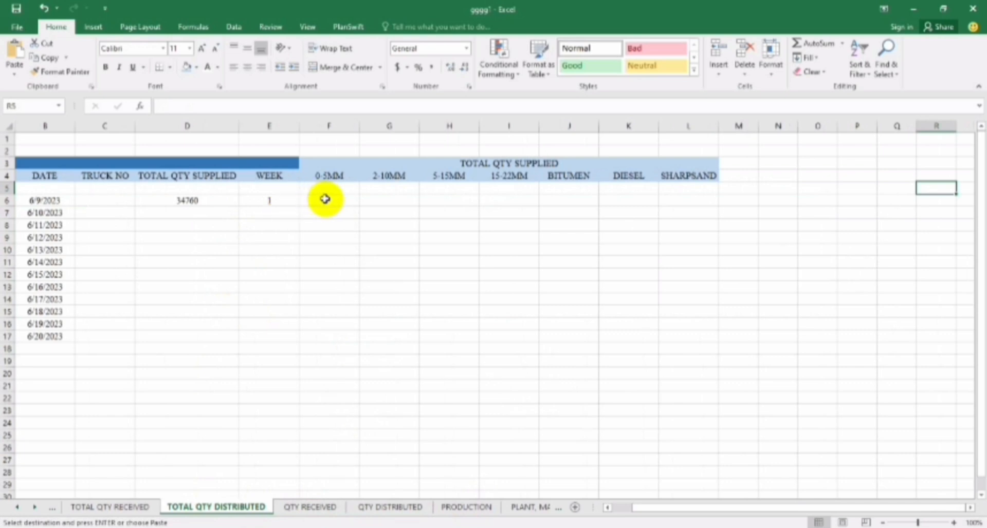
left_click(208, 203)
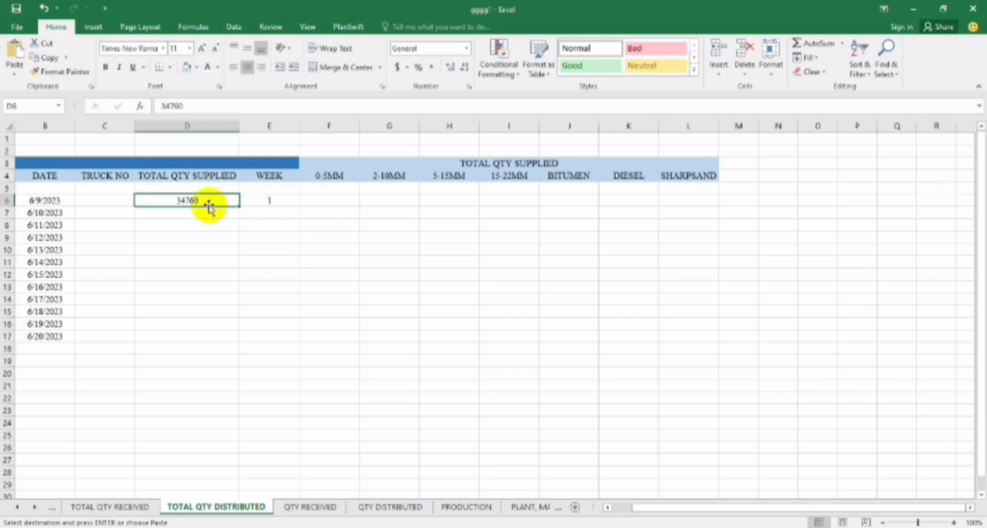
key("Delete")
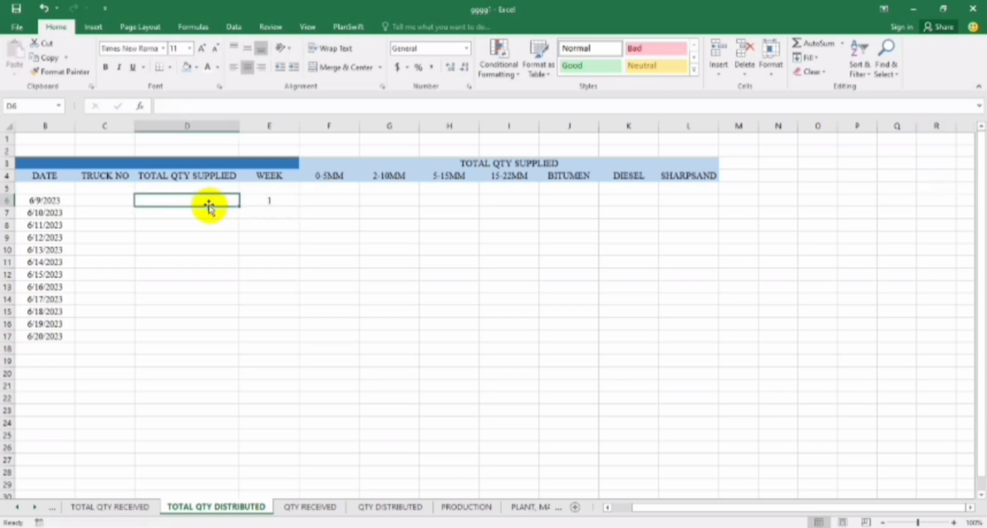
Delete the TOTAL QTY SUPPLIED column D from the TOTAL QTY DISTRIBUTED sheet
right_click(189, 125)
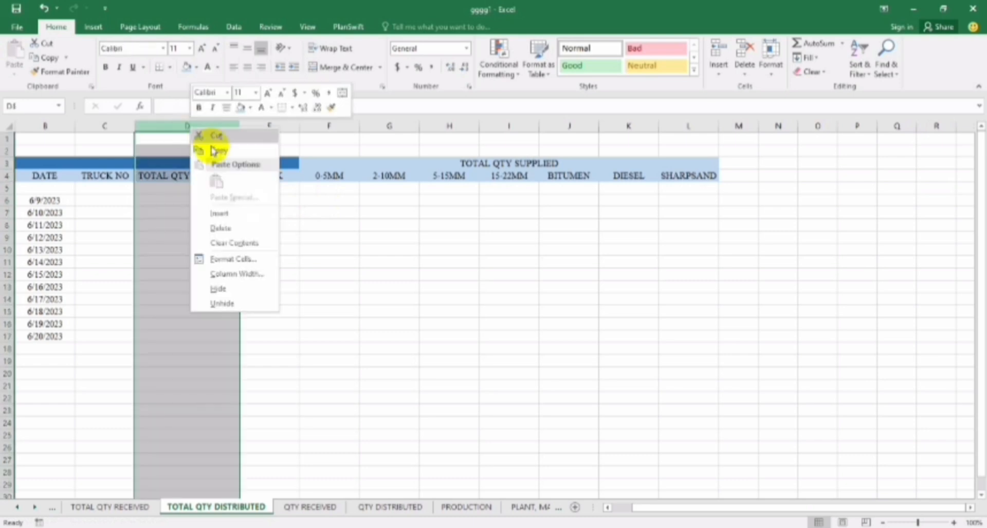
left_click(222, 230)
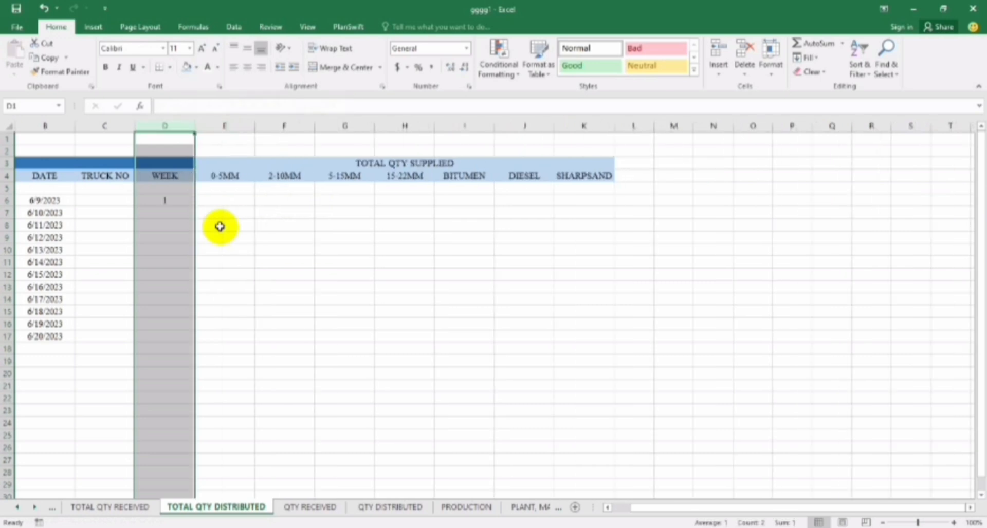
left_click(258, 224)
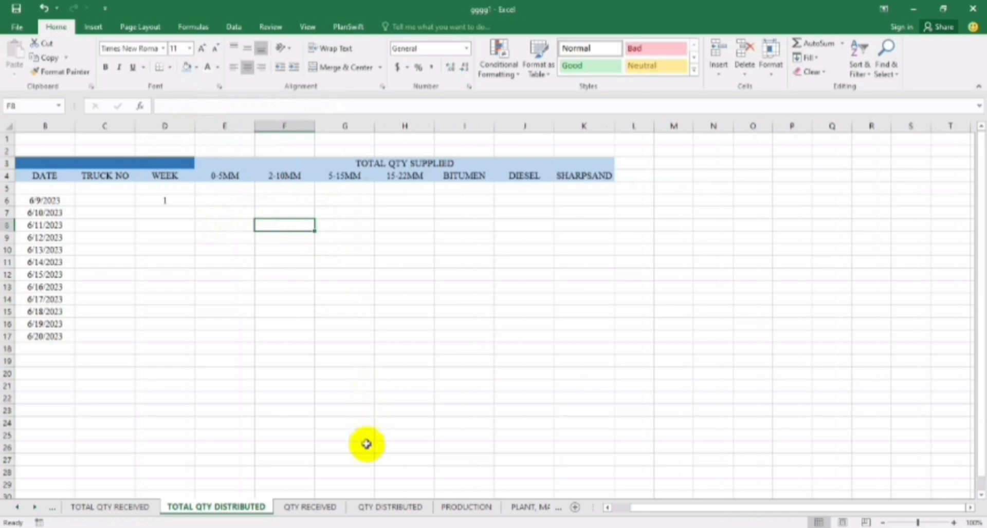
Total the 2-10MM tons in L7:L9 of QTY DISTRIBUTED and enter 111 in F6 of TOTAL QTY DISTRIBUTED
left_click(393, 508)
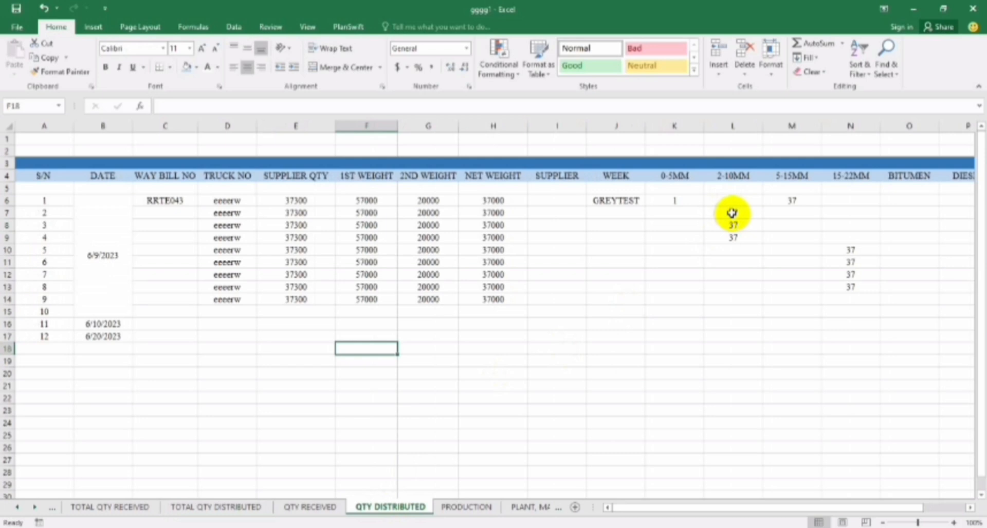
left_click_drag(732, 213, 732, 236)
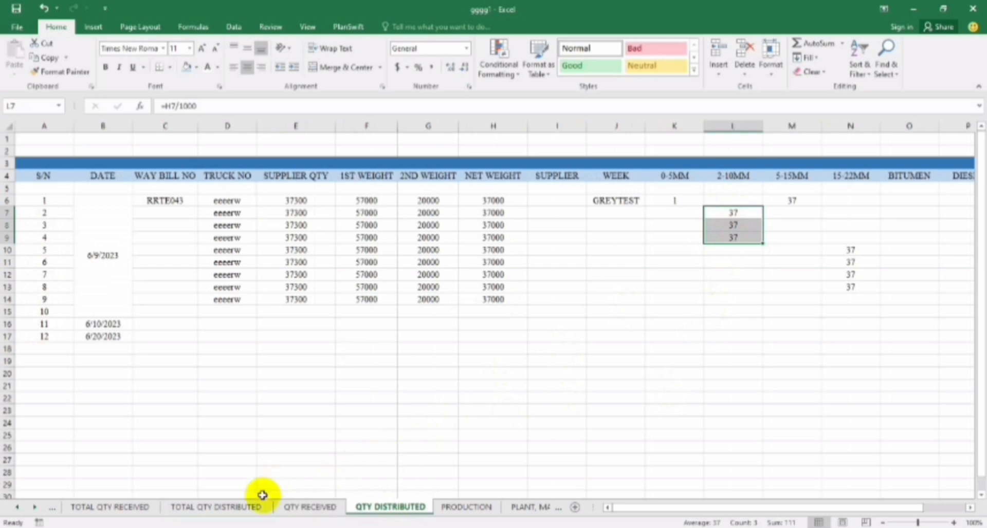
left_click(242, 508)
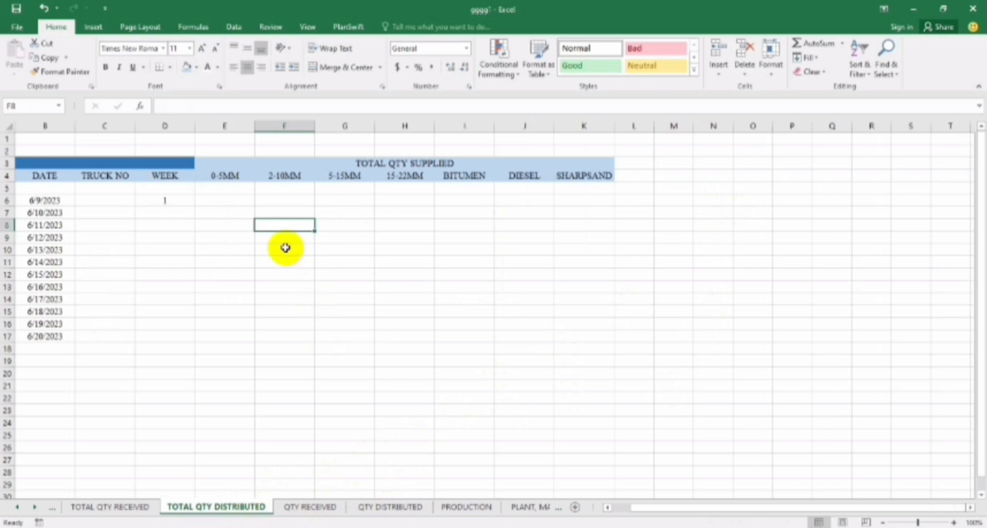
left_click(298, 206)
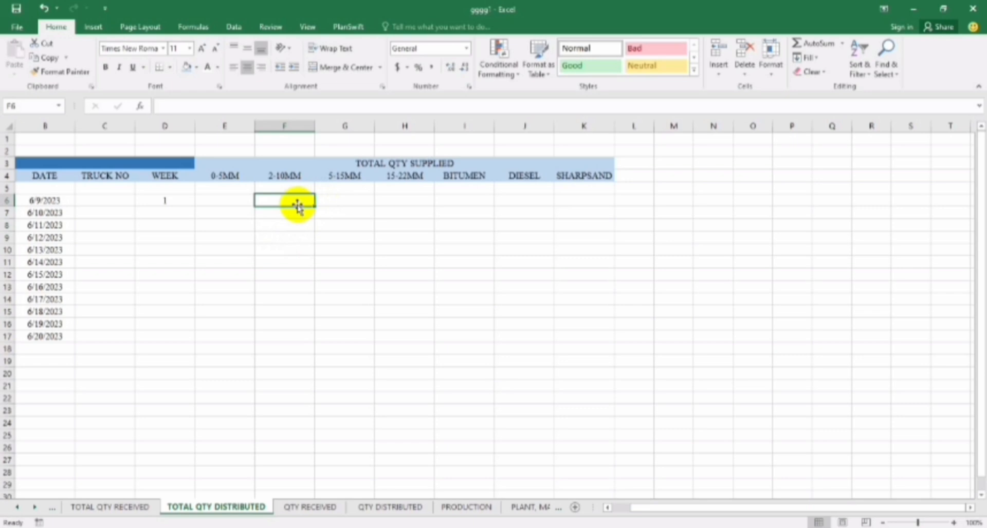
type("111")
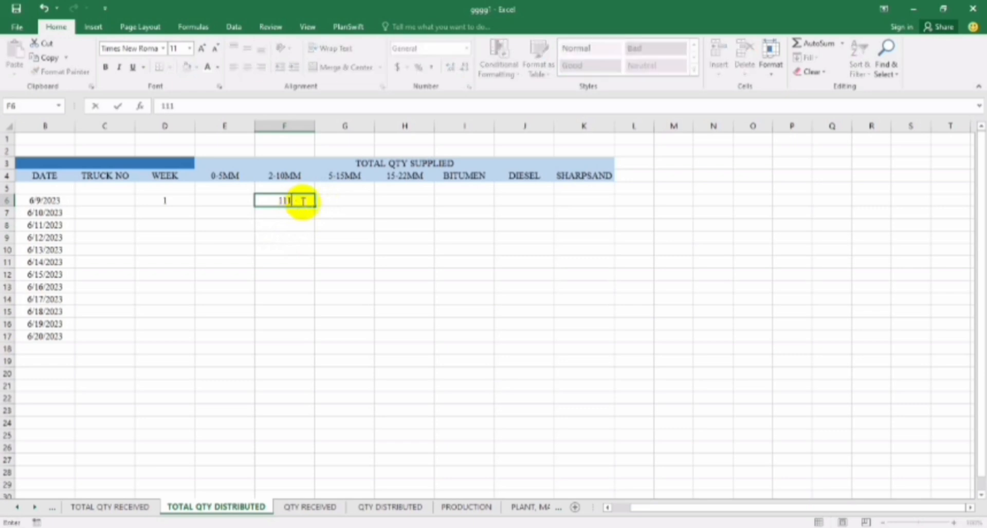
left_click(341, 199)
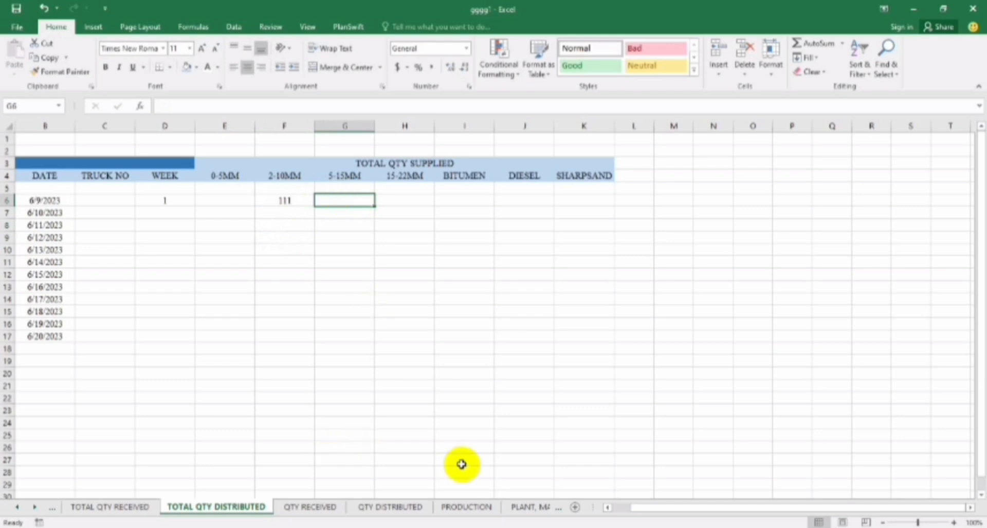
Check the 5-15MM tons on QTY DISTRIBUTED and enter 37 in G6 of TOTAL QTY DISTRIBUTED
left_click(375, 505)
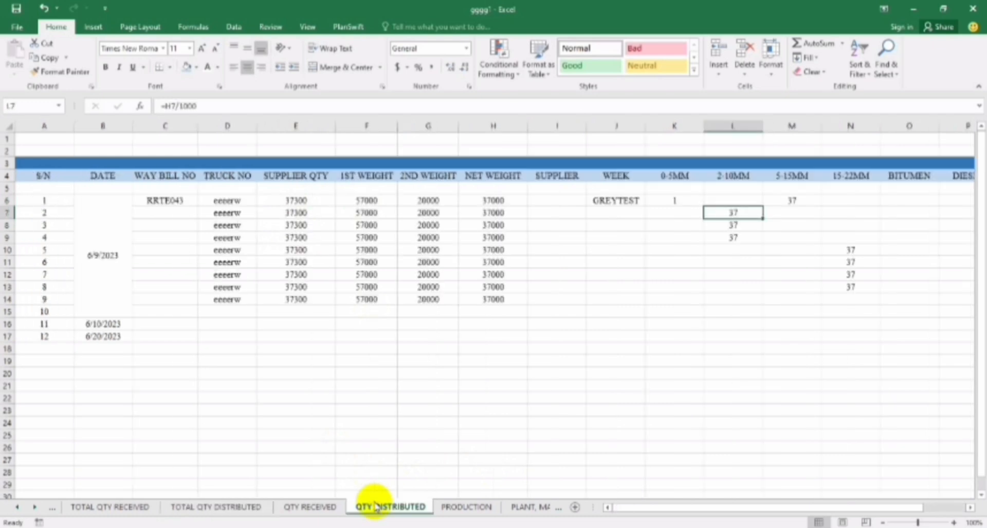
left_click(245, 507)
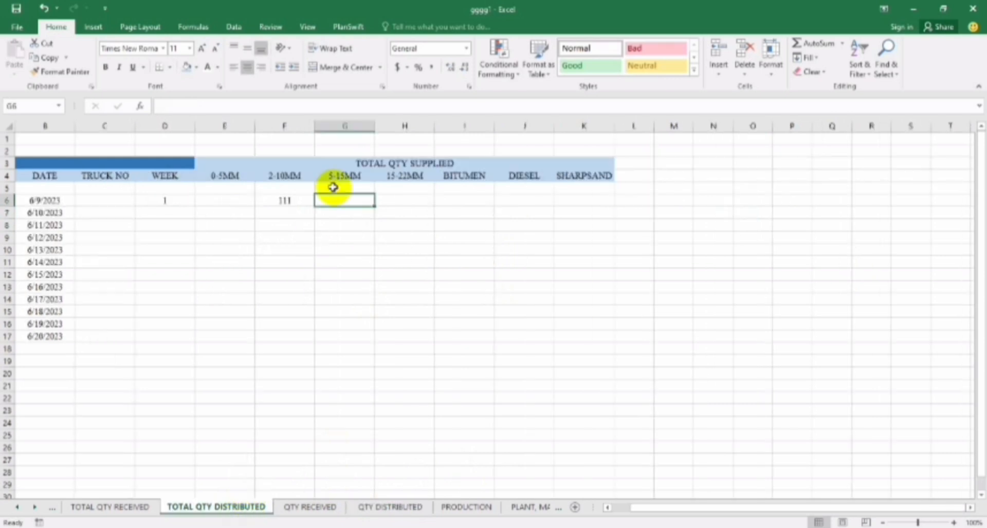
type("37")
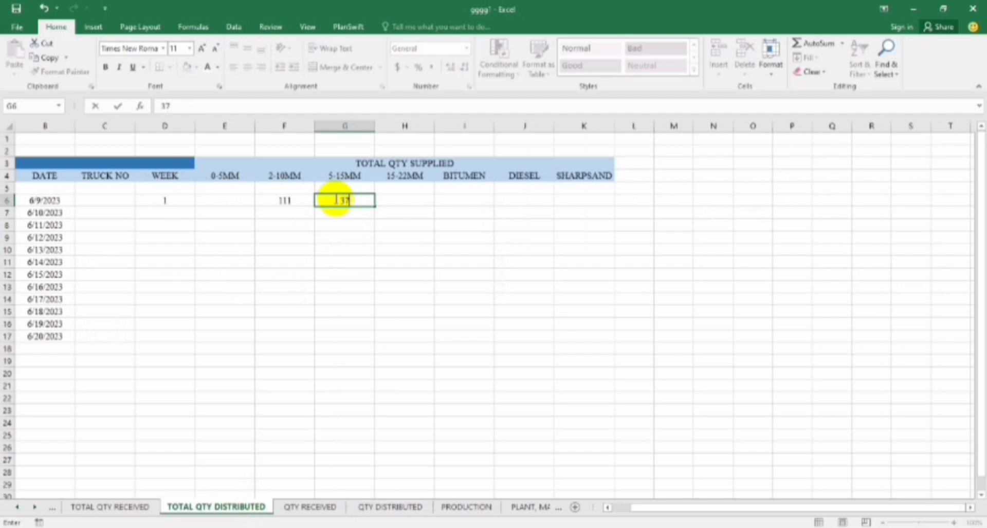
left_click(404, 202)
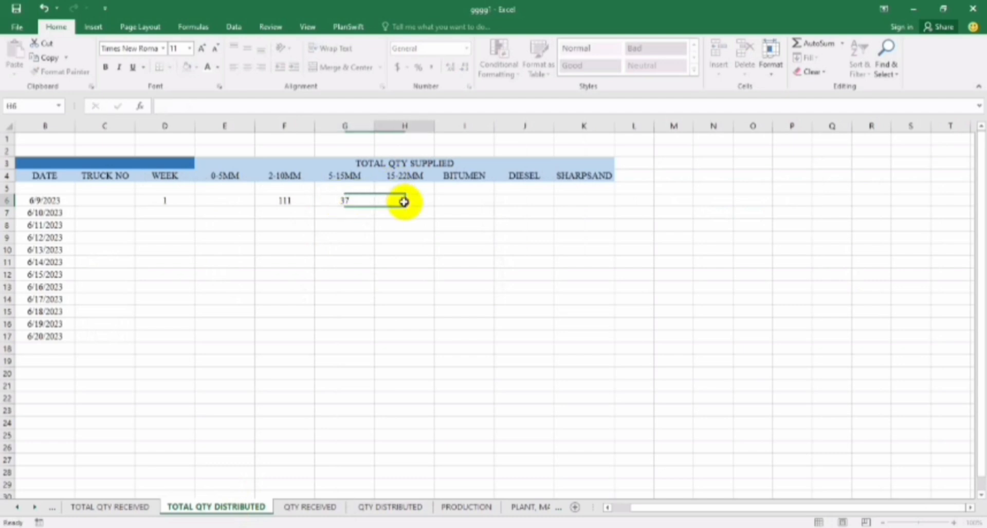
Add the unit to the merged heading in E3 so it reads TOTAL QTY SUPPLIED(tons)
left_click(450, 162)
double_click(457, 163)
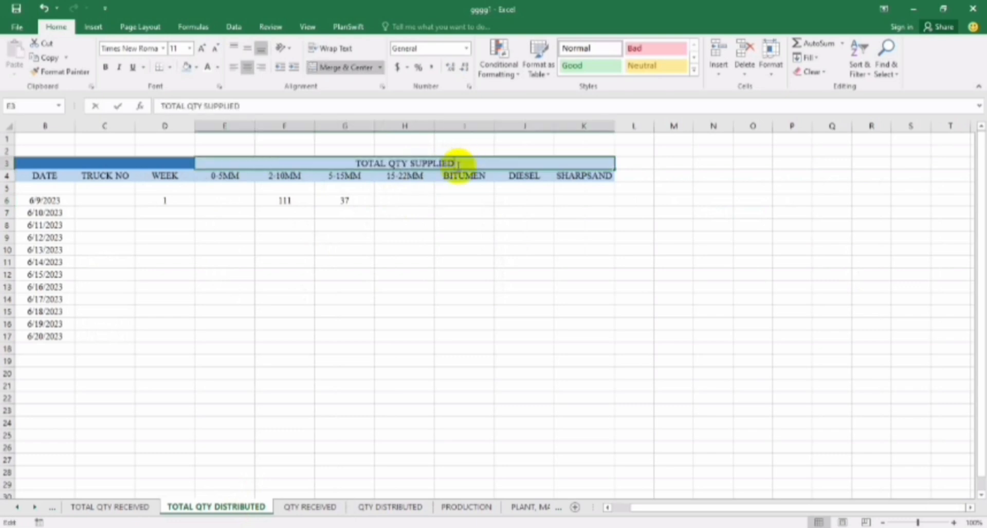
type("(")
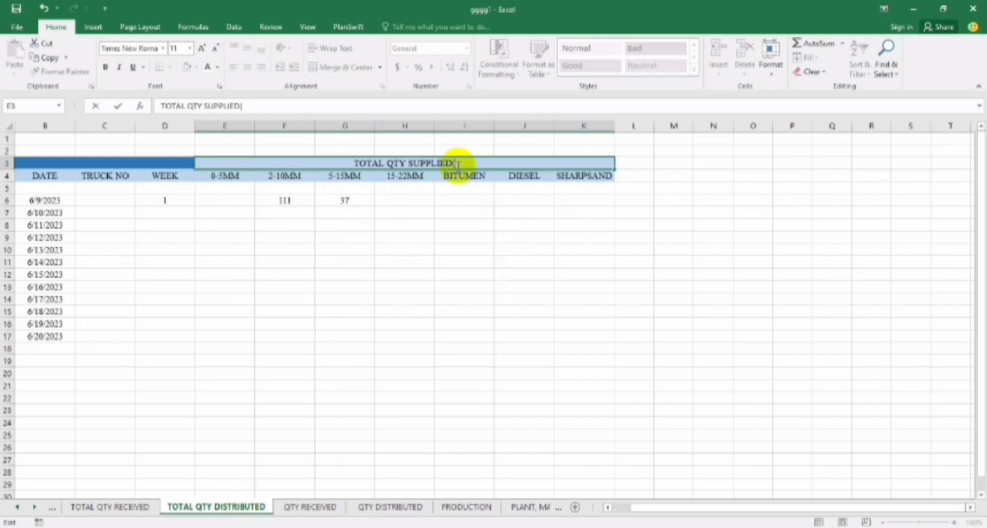
type("ton")
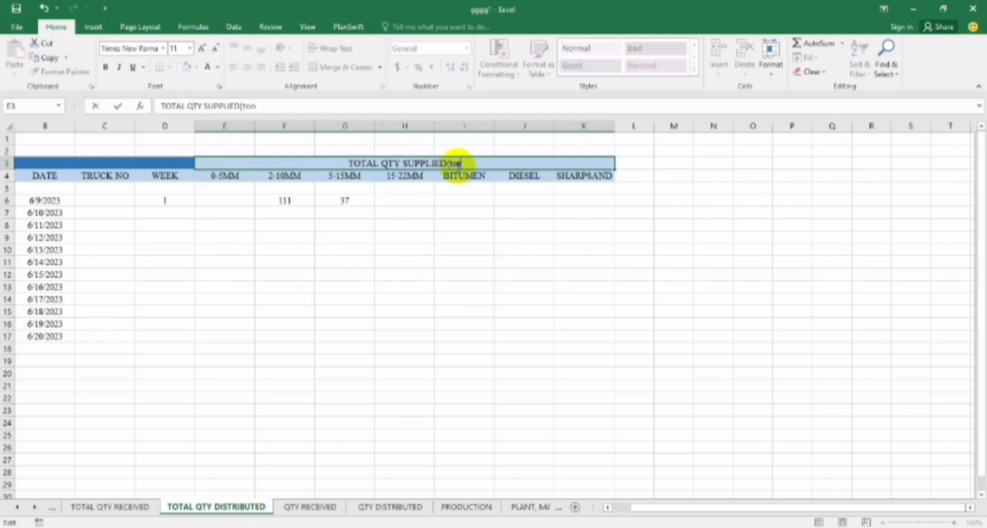
type("s)")
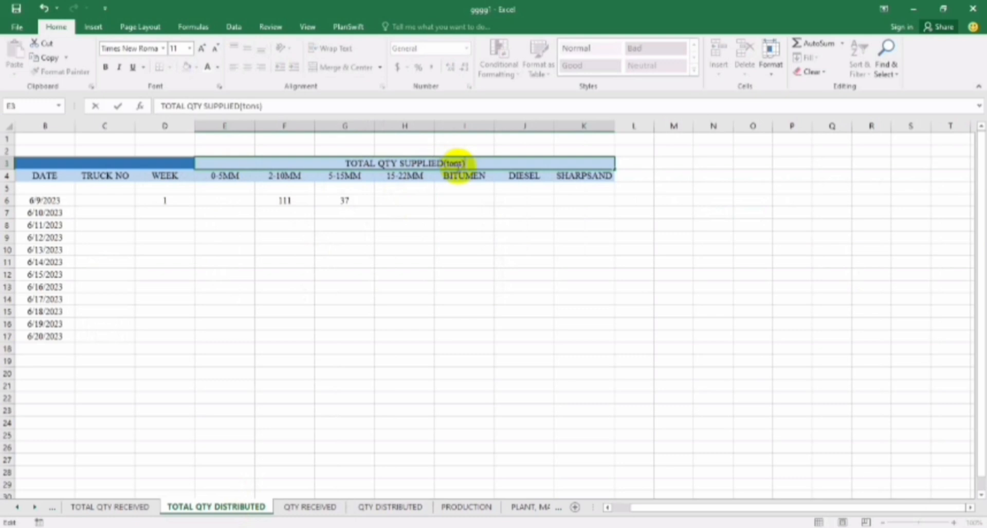
left_click(416, 207)
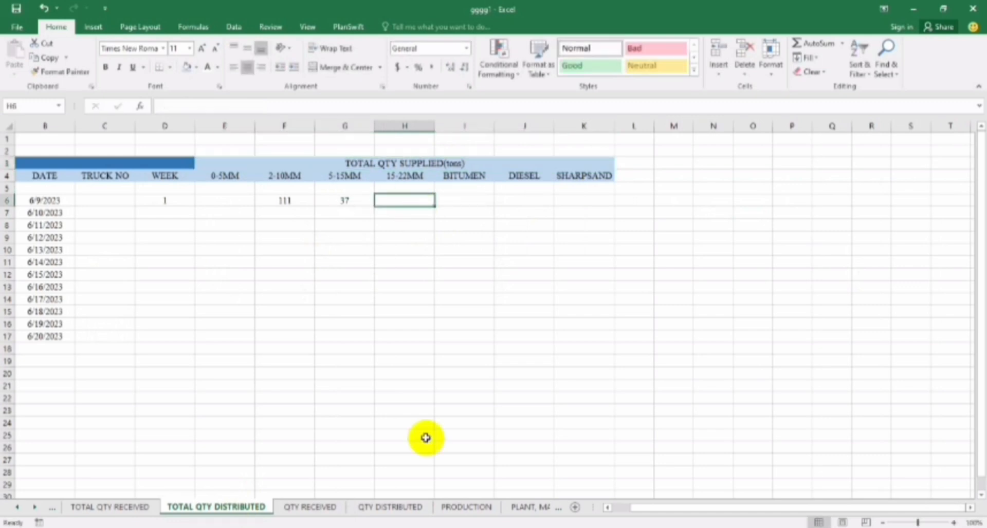
Clear the stray 0-5MM entry in K6 of the QTY DISTRIBUTED sheet
left_click(400, 508)
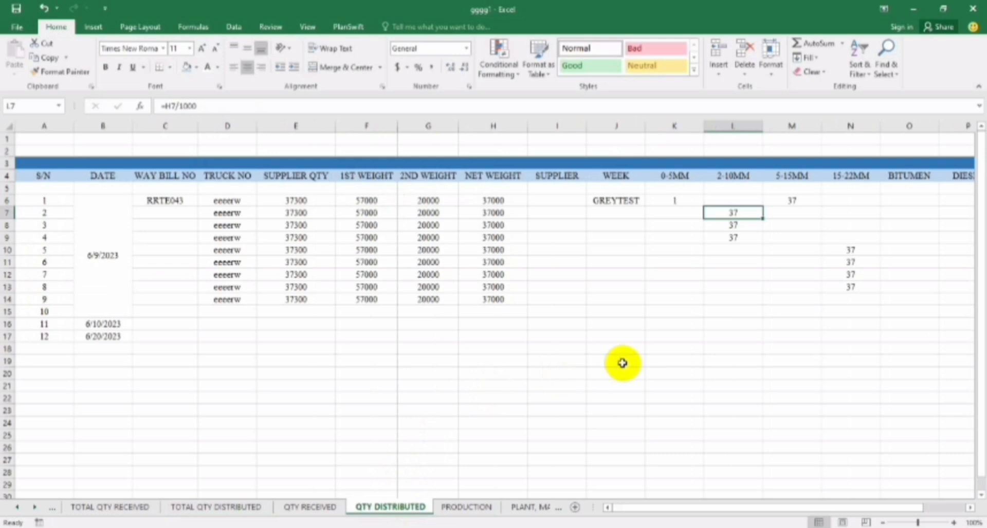
left_click(673, 201)
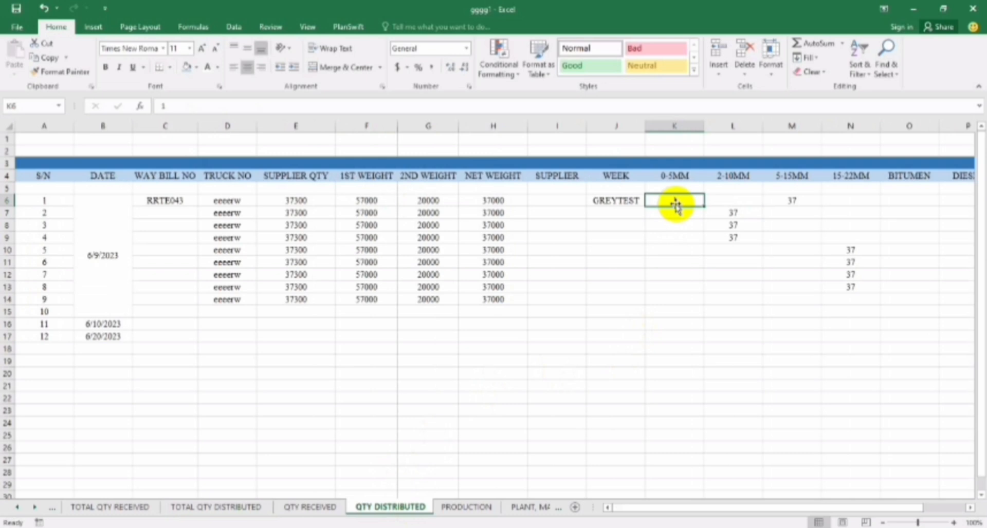
key("BackSpace")
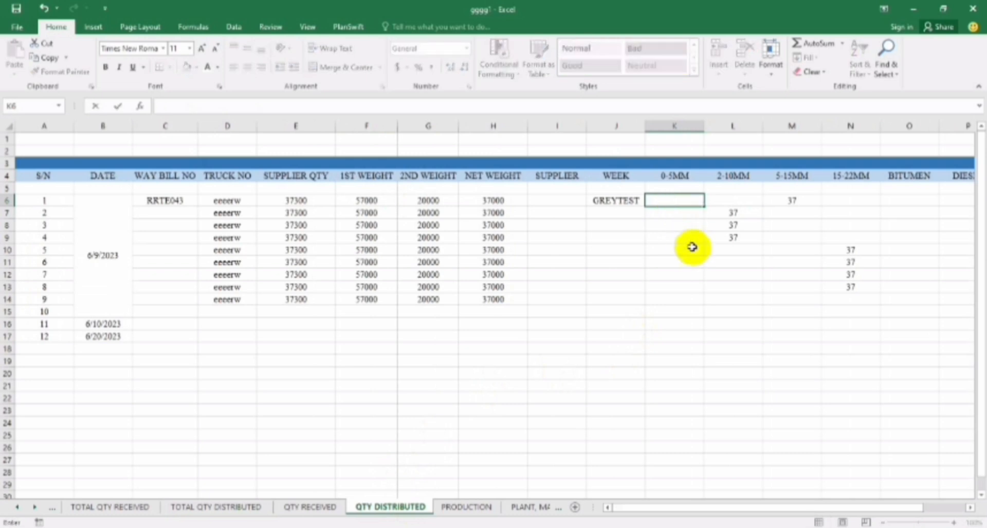
Total the 15-22MM tons in N10:N13, then enter 148 in H6 and 30 in E6 of TOTAL QTY DISTRIBUTED
left_click_drag(843, 250, 849, 294)
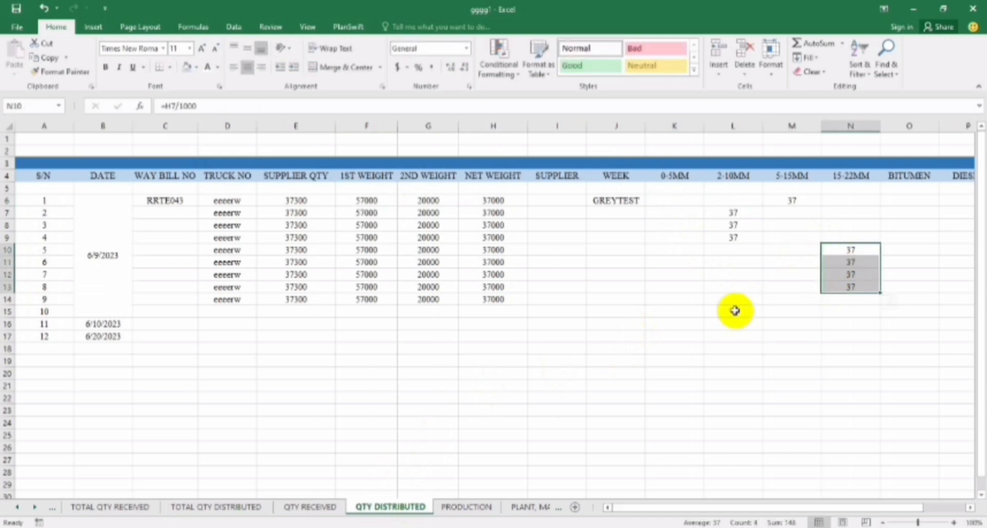
left_click(671, 313)
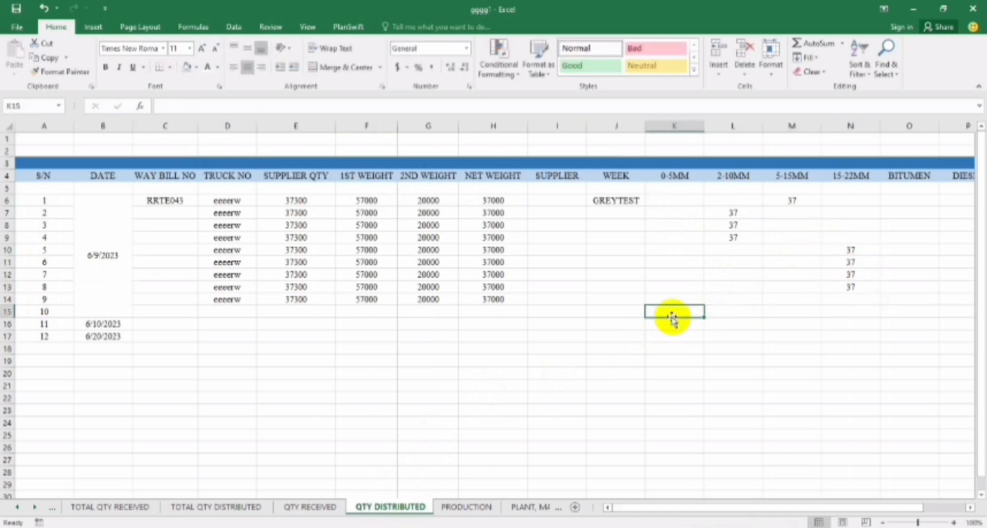
left_click(248, 508)
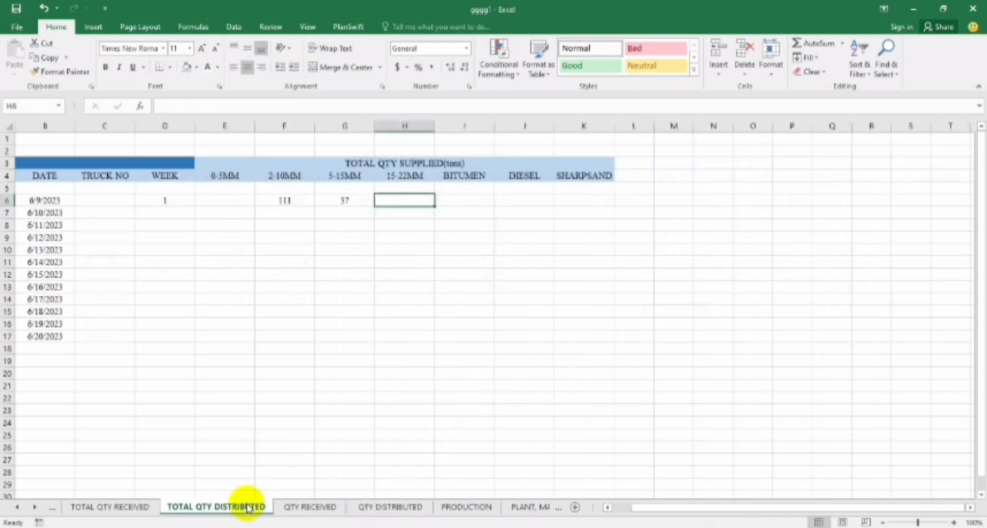
type("1")
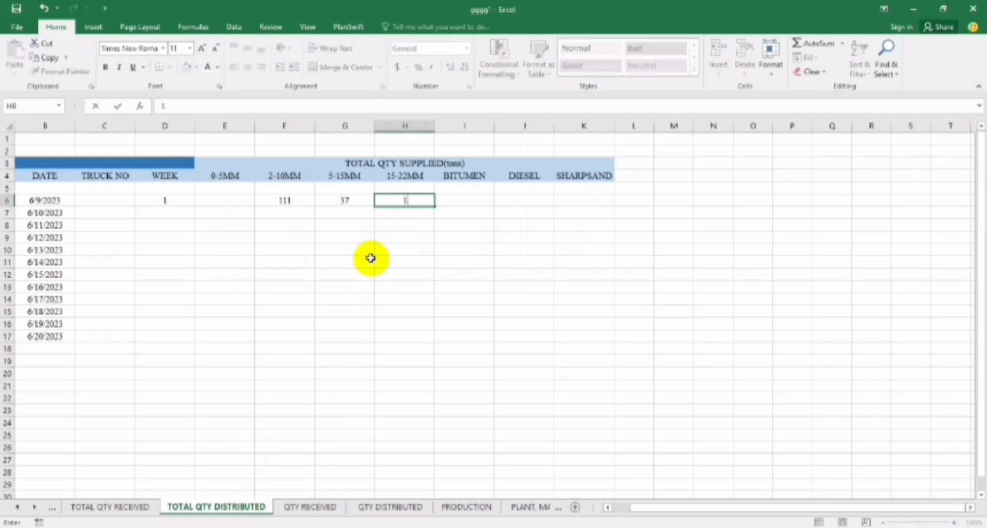
type("48")
left_click(224, 205)
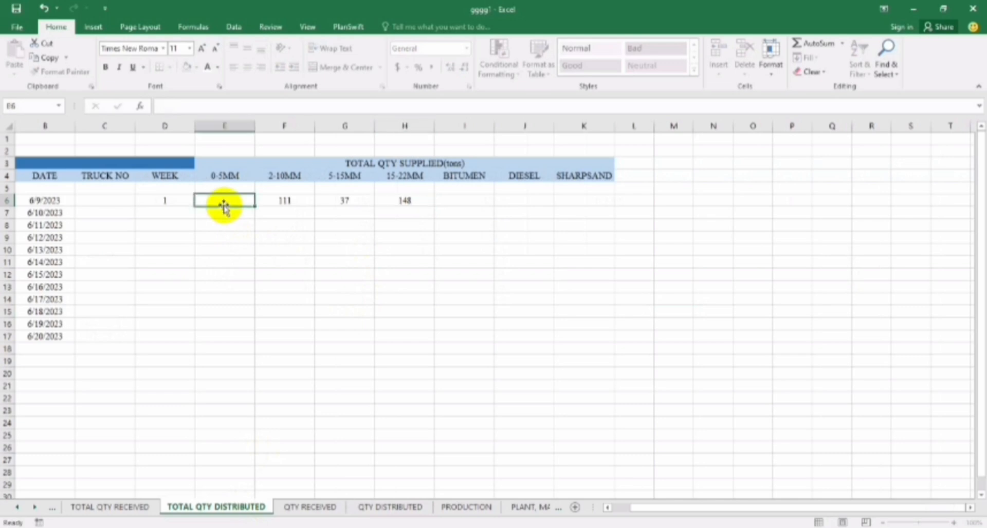
type("30")
left_click(264, 299)
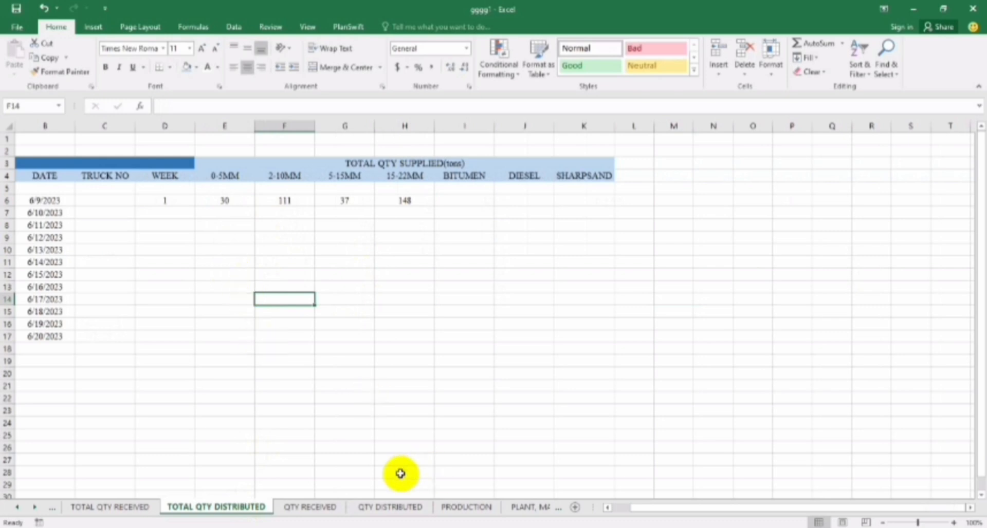
On the TOTAL QTY RECEIVED sheet, clear the 6/9/2023 entries in D6 and E6 and delete the TOTAL QTY RECEIVED column D
left_click(132, 509)
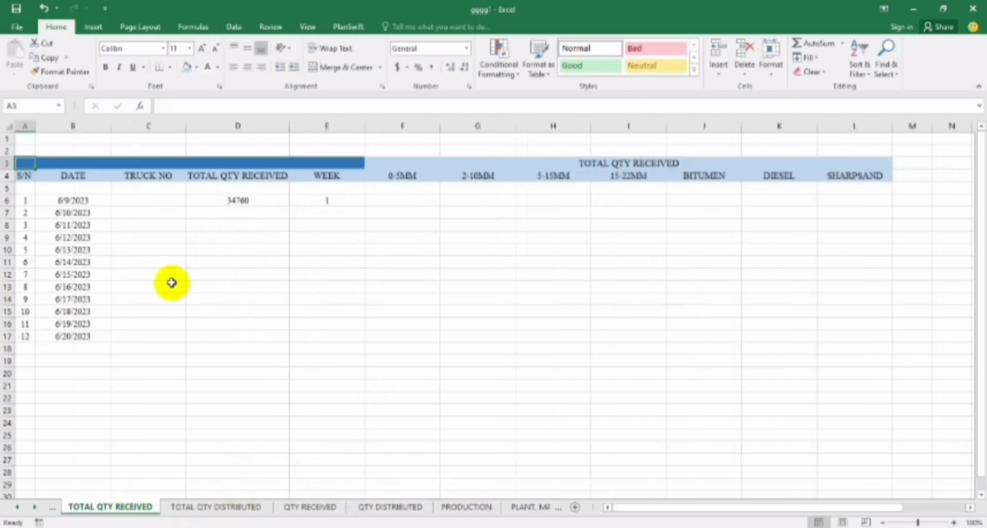
left_click(227, 200)
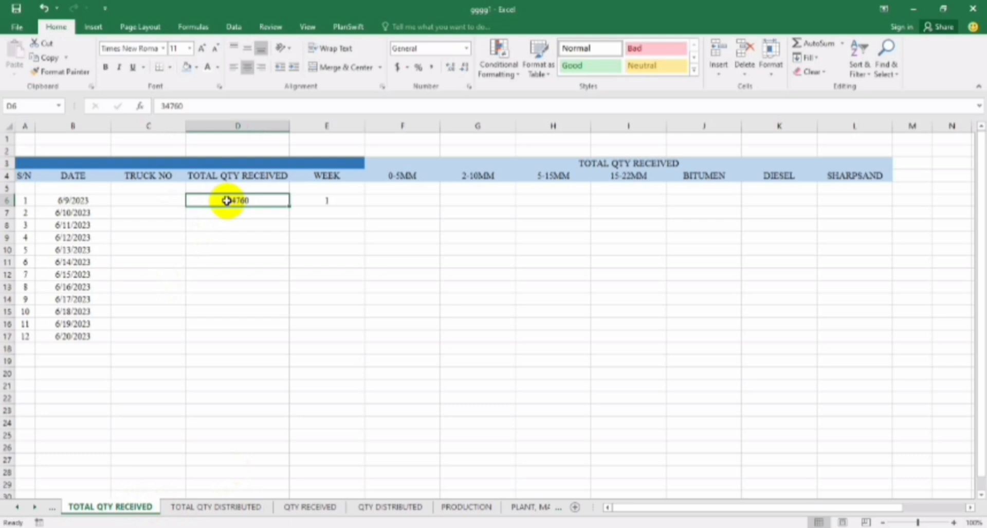
left_click(306, 201)
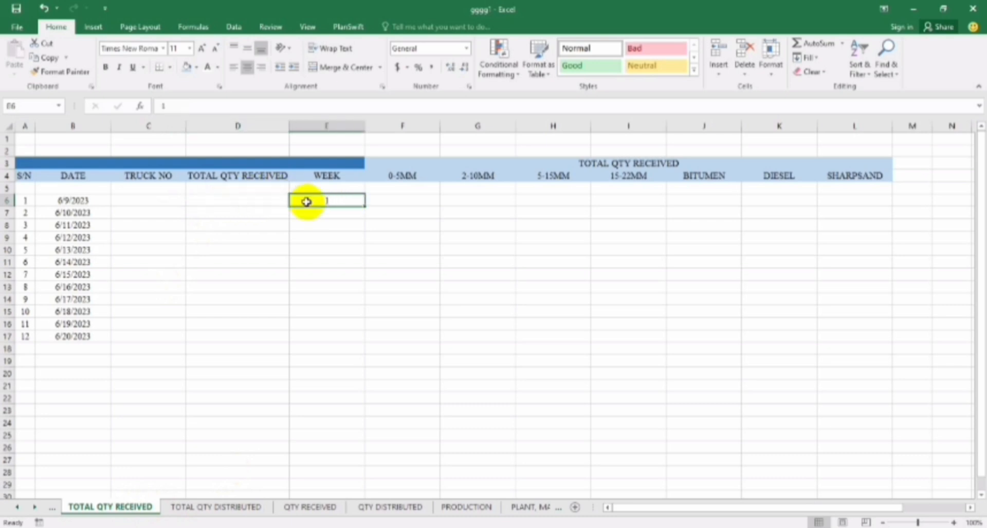
right_click(250, 130)
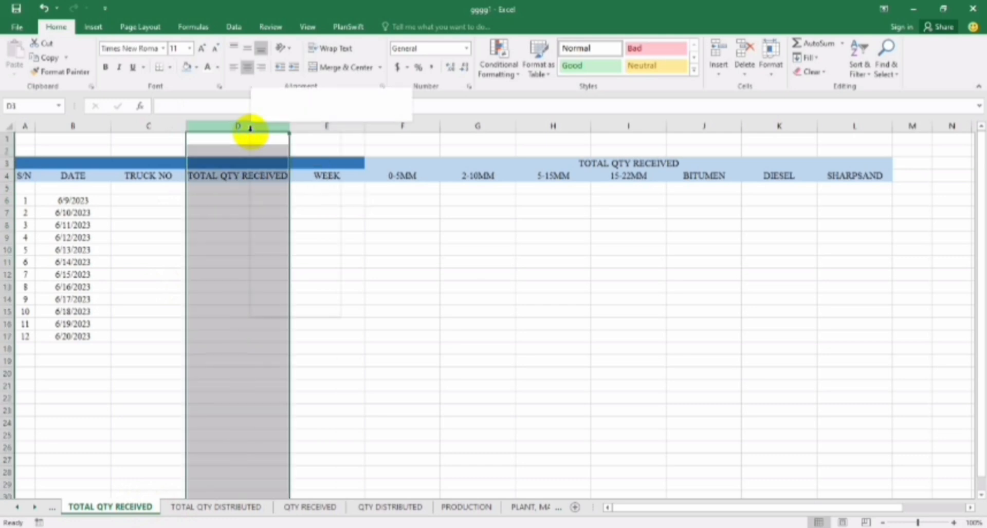
left_click(270, 231)
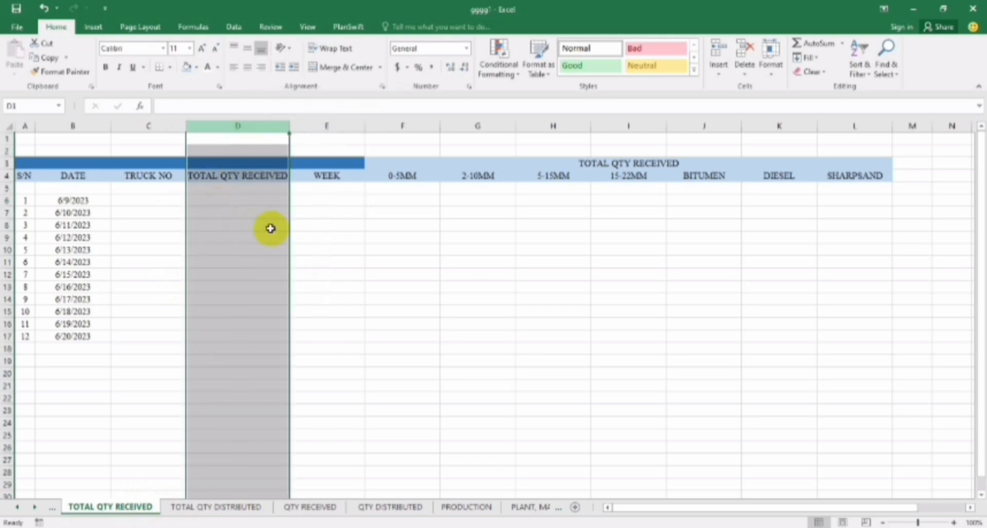
left_click(300, 212)
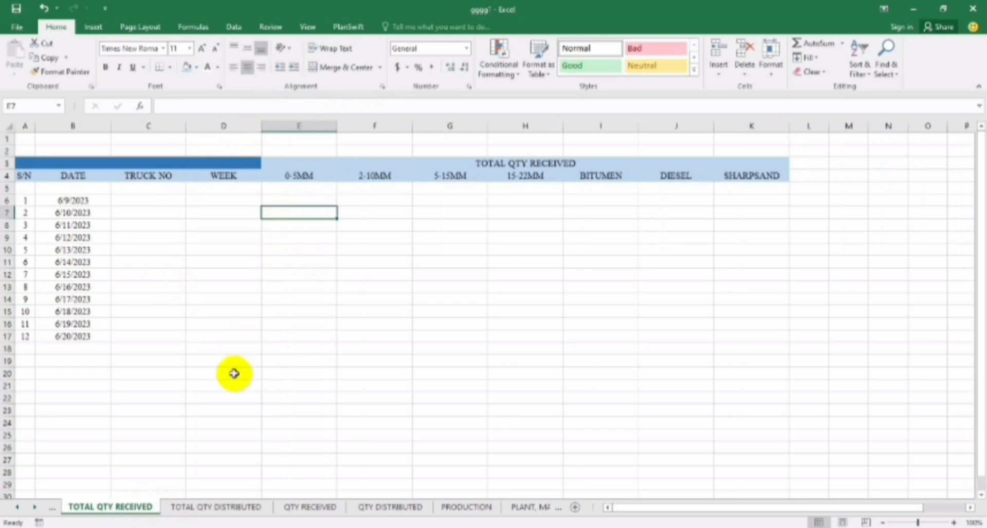
Copy the 6/9/2023 tons in E6:H7 of TOTAL QTY DISTRIBUTED into TOTAL QTY RECEIVED starting at E6
left_click(235, 509)
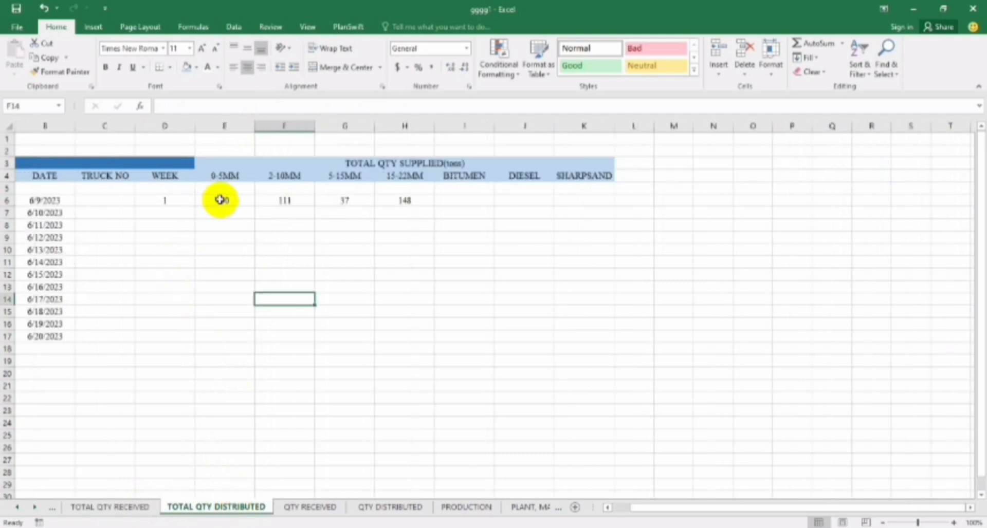
left_click_drag(220, 200, 394, 207)
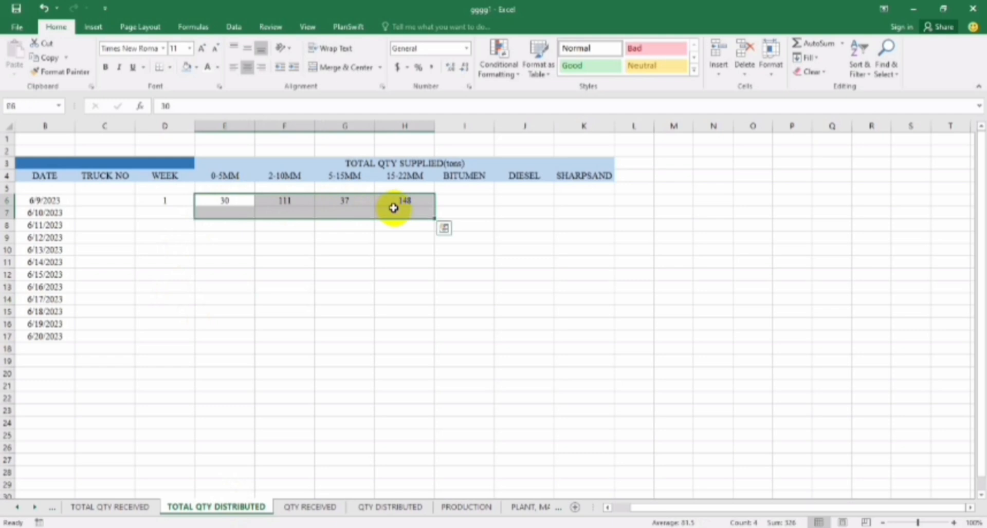
key("ctrl+c")
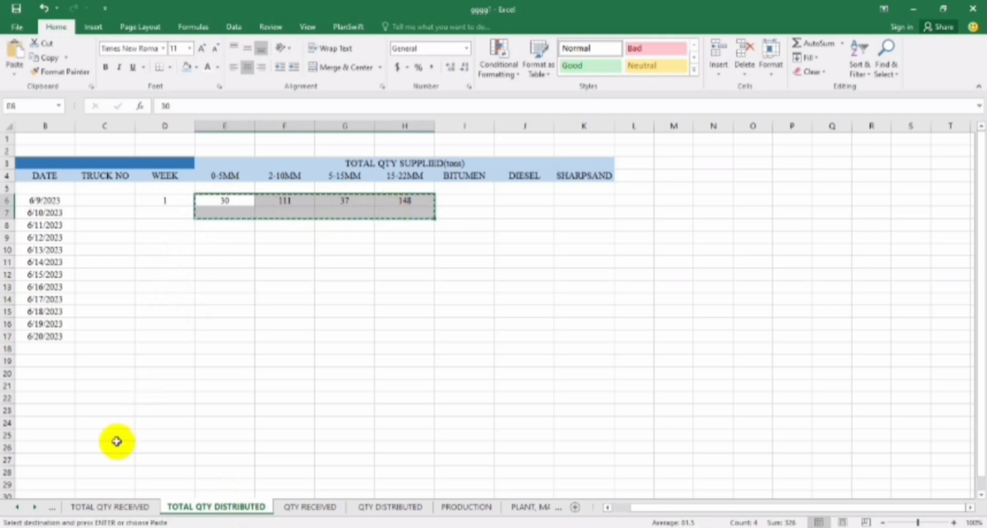
left_click(118, 508)
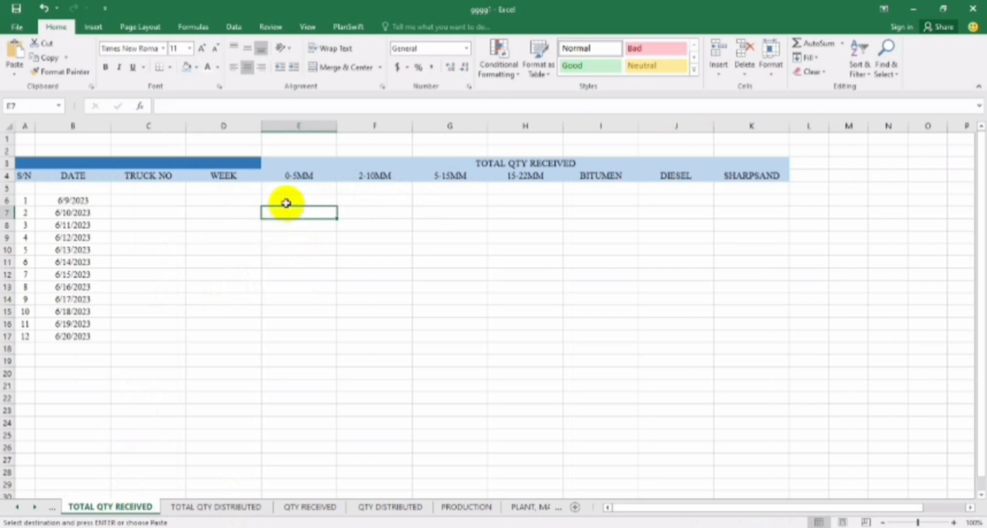
left_click(287, 203)
key("ctrl+v")
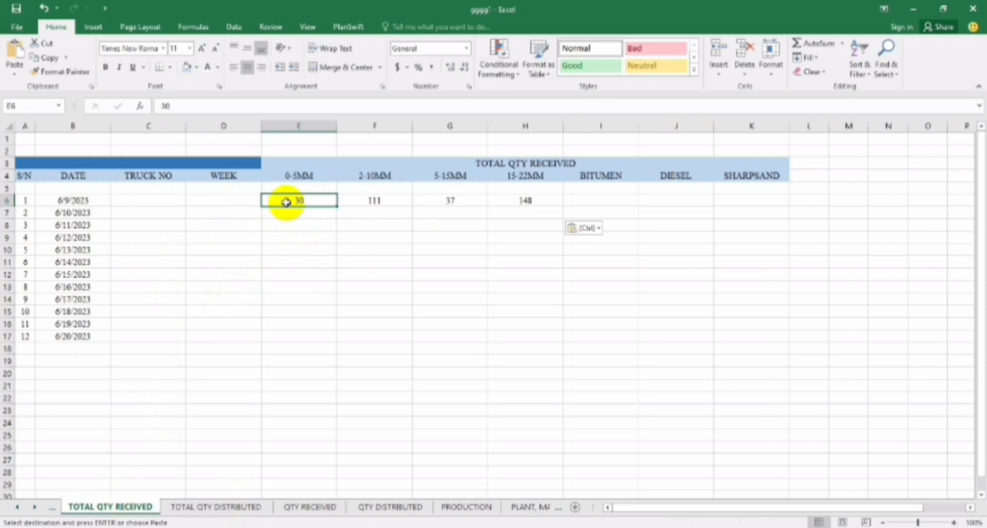
left_click(331, 272)
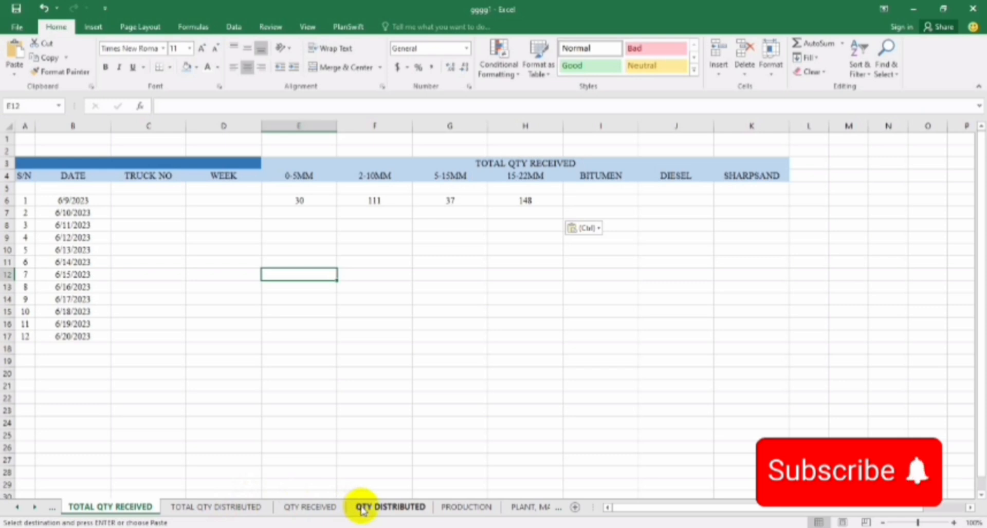
Review the QTY RECEIVED, QTY DISTRIBUTED, TOTAL QTY DISTRIBUTED and TOTAL QTY RECEIVED sheets in turn
left_click(326, 507)
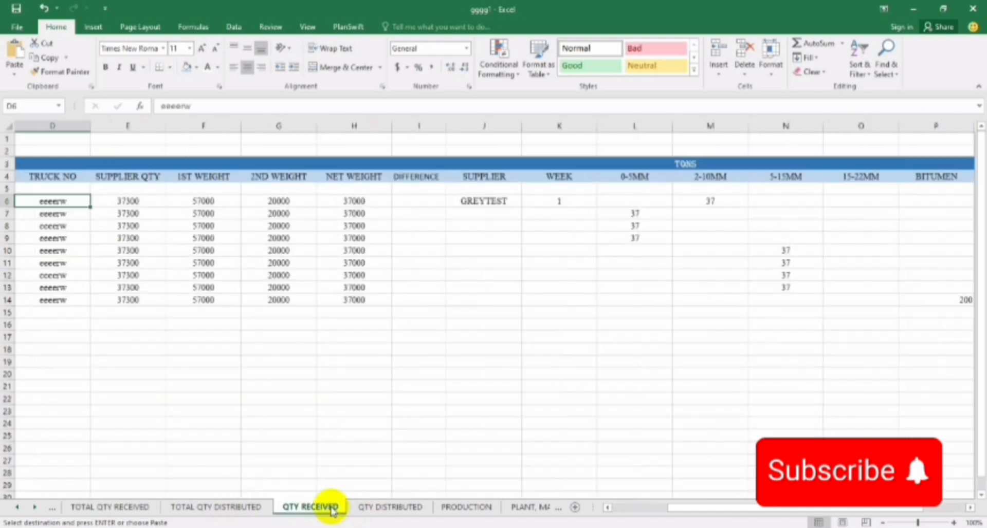
left_click(374, 508)
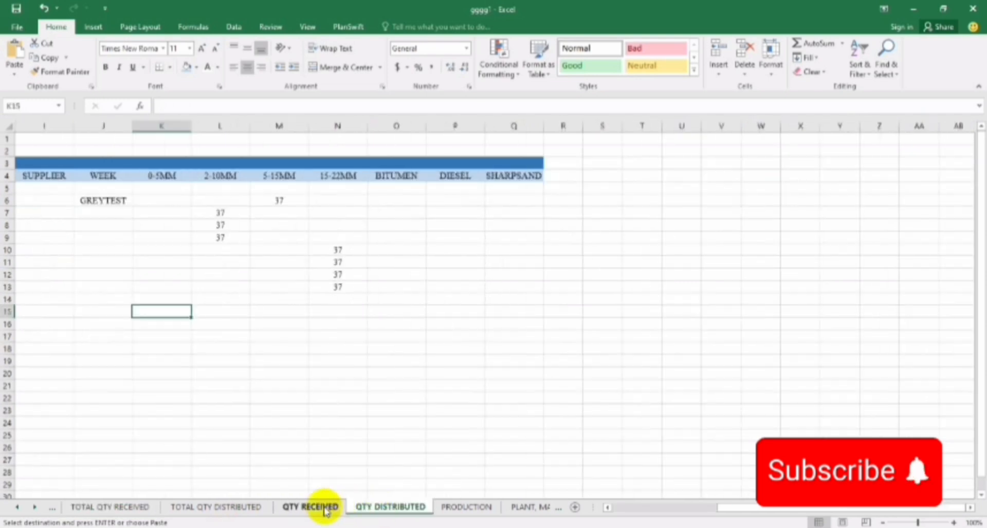
left_click(260, 508)
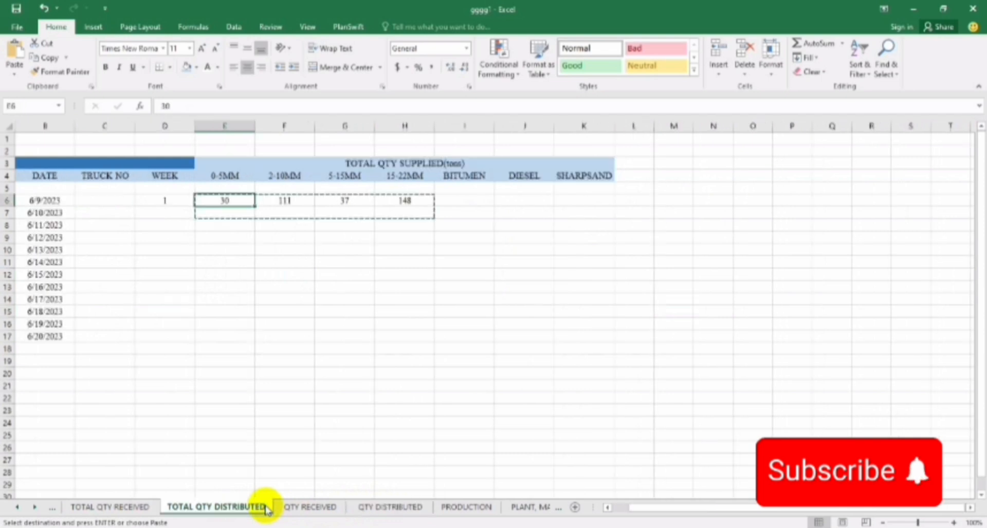
left_click(148, 507)
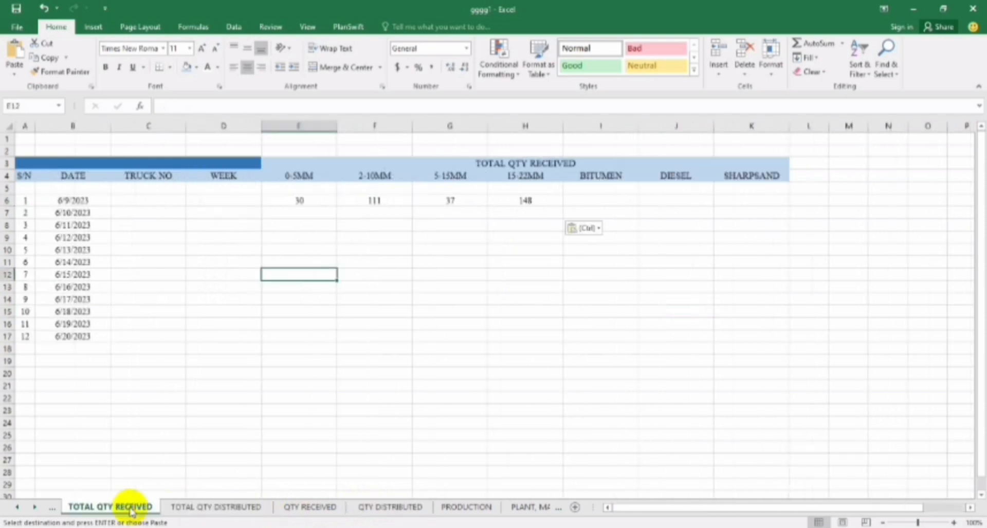
On the CONSUMPTION & BALANCE sheet, examine the QUANTITY RECEIVED, QUANTITY DISTRIBUTED, BINDING COURSE and WEARING COURSE sections
left_click(55, 509)
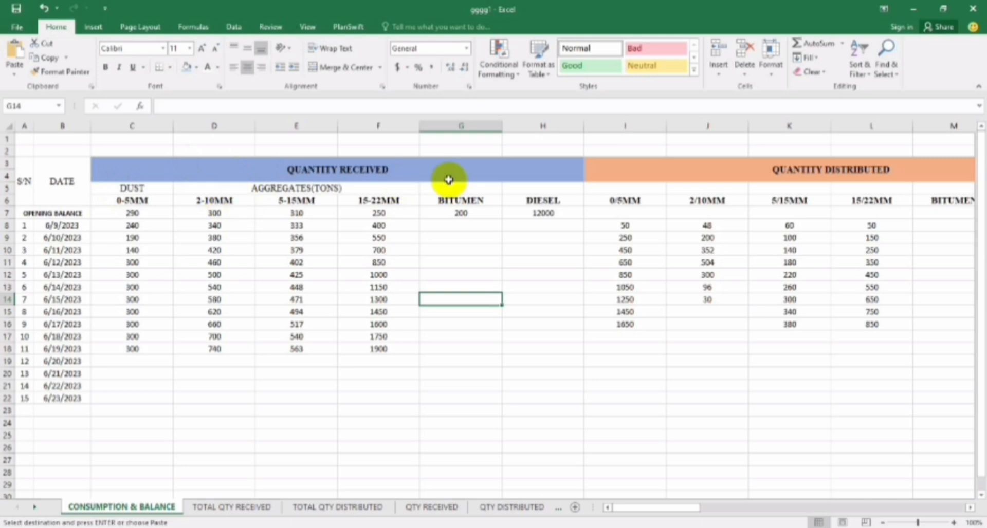
key("Right")
key("Right")
key("Right")
key("Right")
key("Right")
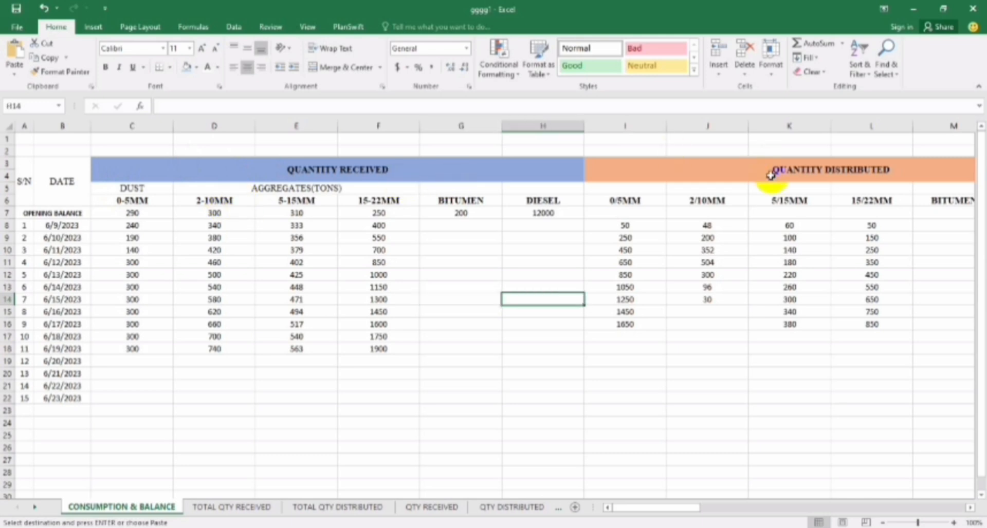
key("Right")
key("Right")
key("Right")
key("Right")
key("Right")
key("Right")
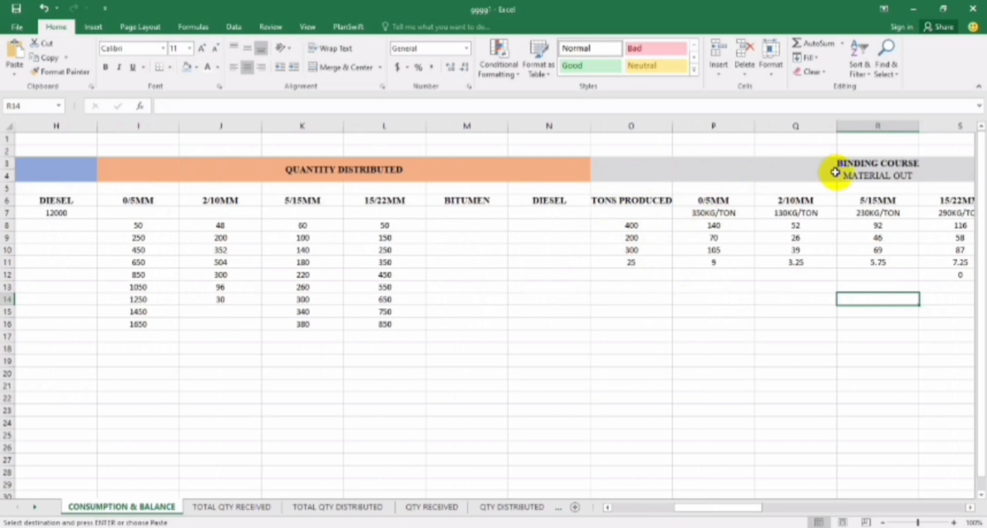
key("Right")
key("Right")
key("Right")
key("Right")
key("Right")
key("Right")
key("Right")
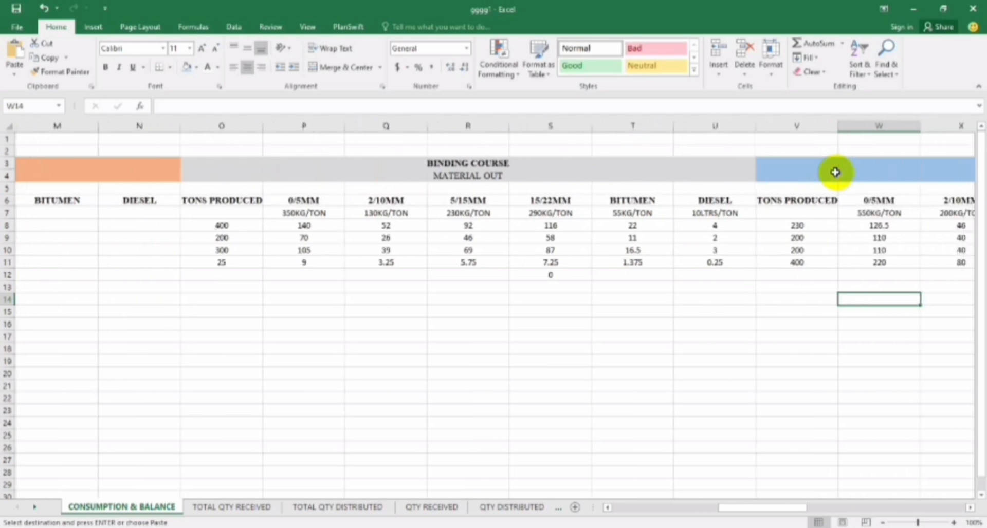
key("Right")
key("Left")
key("Left")
key("Left")
key("Left")
key("Left")
key("Left")
key("Left")
key("Left")
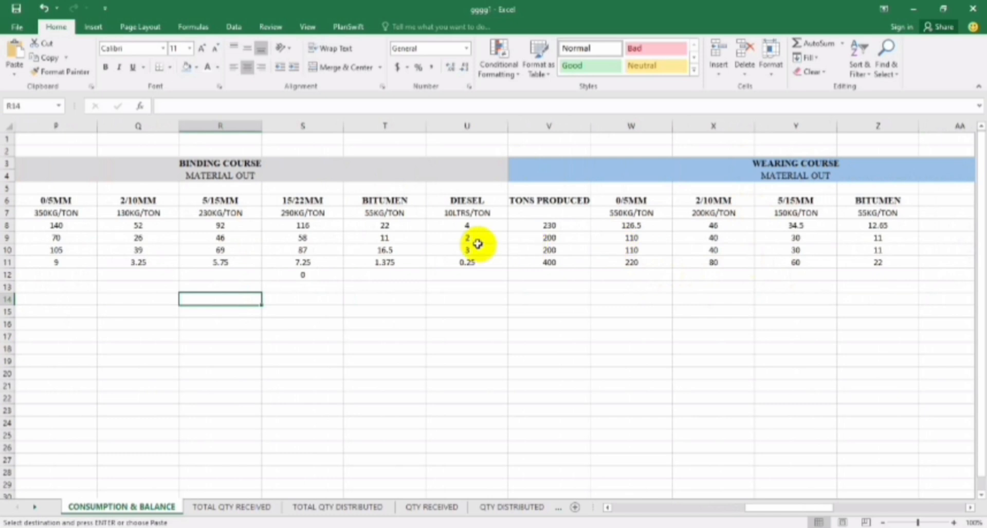
Inspect row 10 from the BINDING COURSE formulas back through QUANTITY DISTRIBUTED and QUANTITY RECEIVED to the date column
left_click(284, 251)
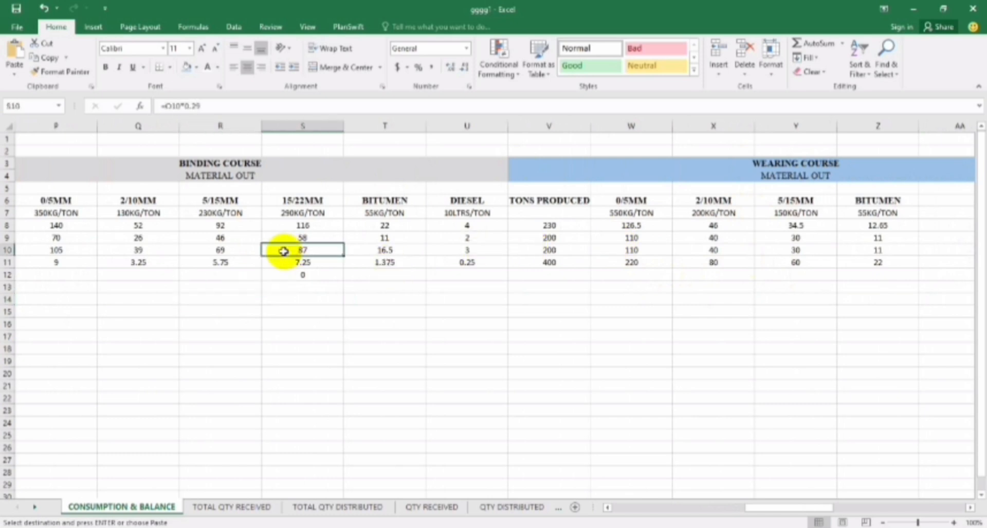
key("Left")
key("Left")
key("Left")
key("Left")
key("Left")
key("Left")
key("Left")
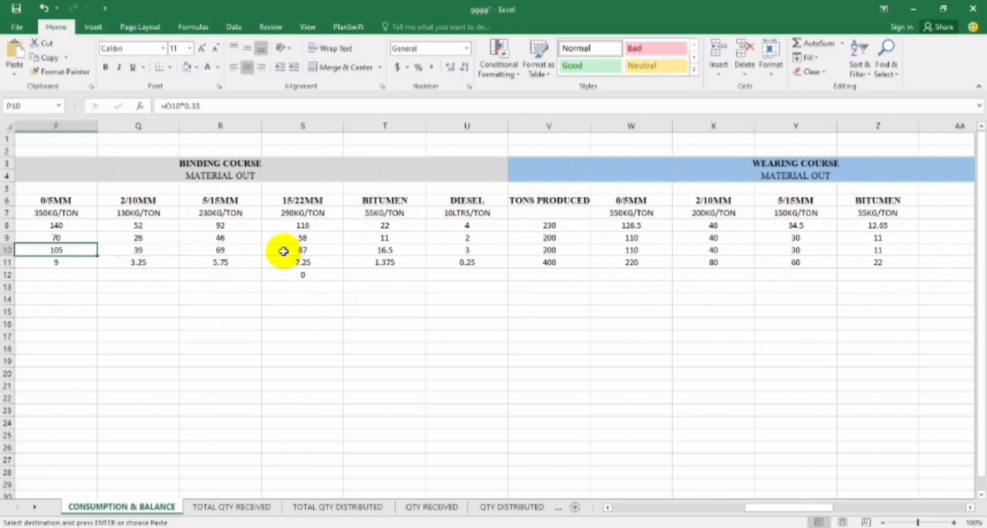
key("Left")
key("Left")
key("Left")
key("Left")
key("Left")
key("Left")
key("Left")
key("Left")
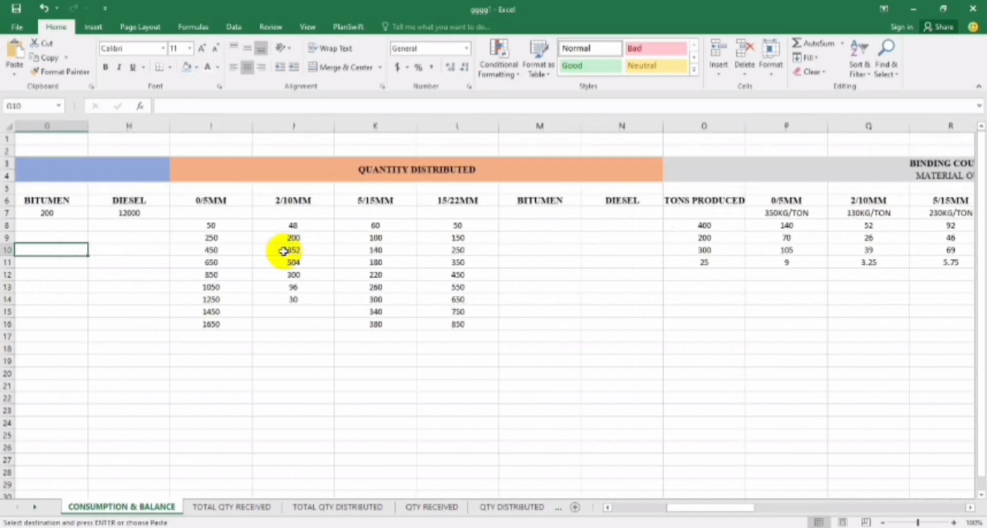
key("Left")
key("Left")
key("Left")
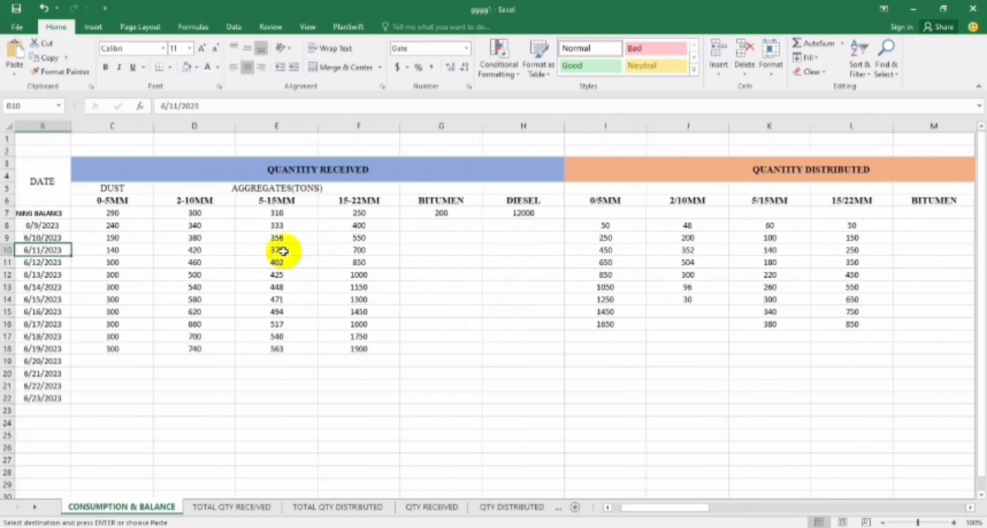
Examine the daily QUANTITY RECEIVED entries by material, from 6/9/2023 to 6/14/2023
key("Up")
key("Up")
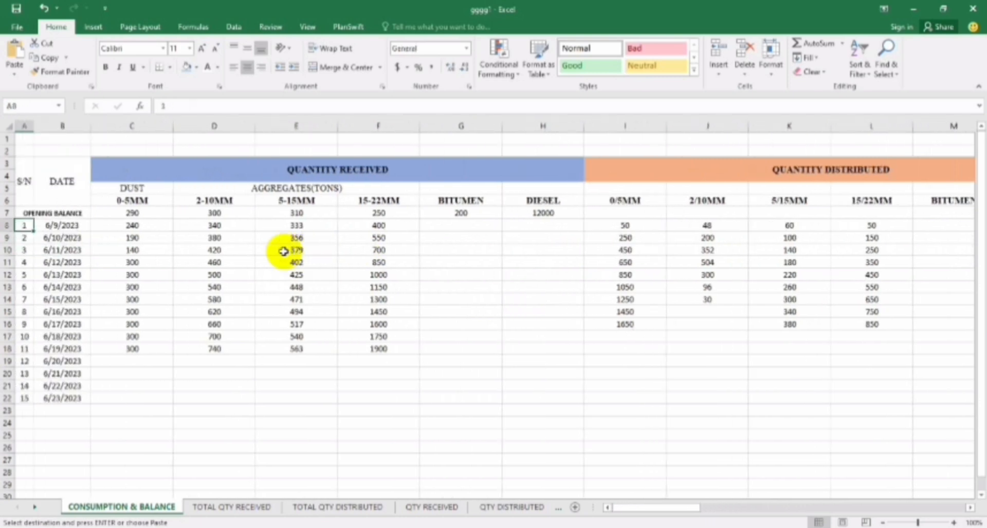
key("Right")
key("Right")
key("Right")
key("Right")
key("Right")
key("Right")
key("Right")
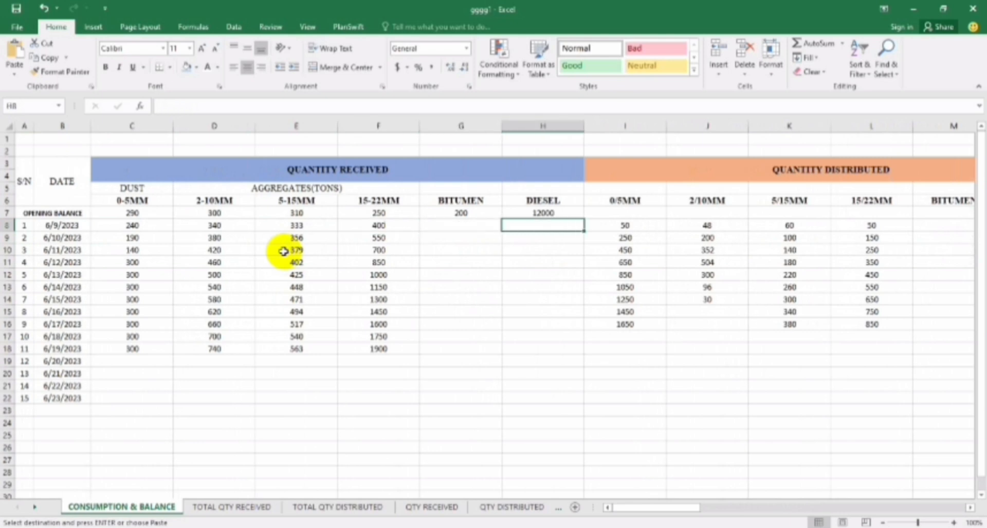
key("Down")
key("Down")
key("Down")
key("Left")
key("Left")
key("Left")
key("Left")
key("Left")
key("Left")
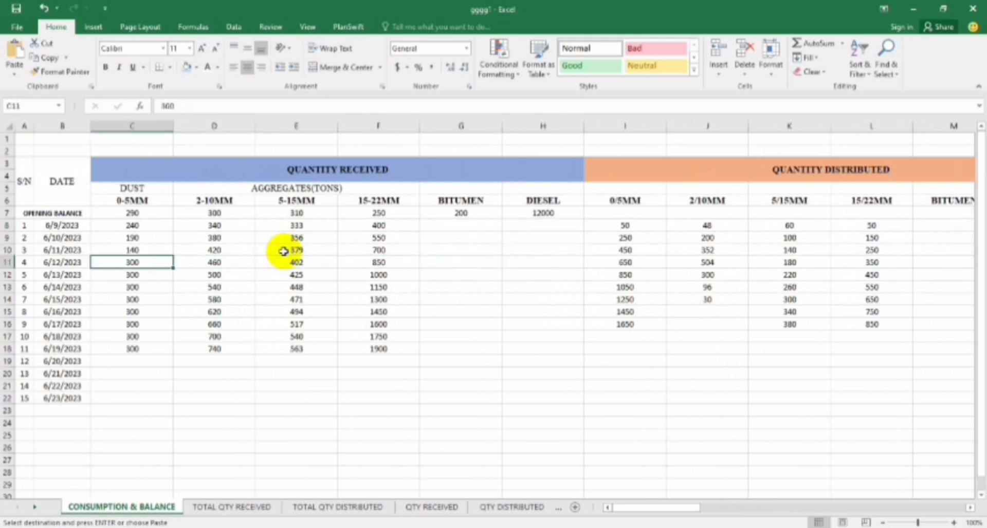
key("Up")
key("Up")
key("Right")
key("Right")
key("Down")
key("Down")
key("Down")
key("Down")
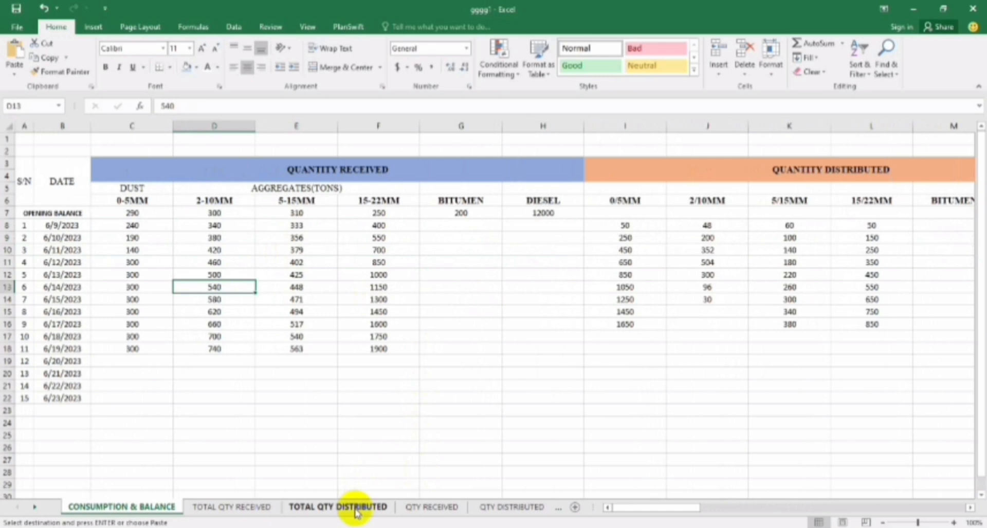
Link the 6/9/2023 0-5MM quantity received in C8 of CONSUMPTION & BALANCE to E6 of the TOTAL QTY RECEIVED sheet
left_click(265, 509)
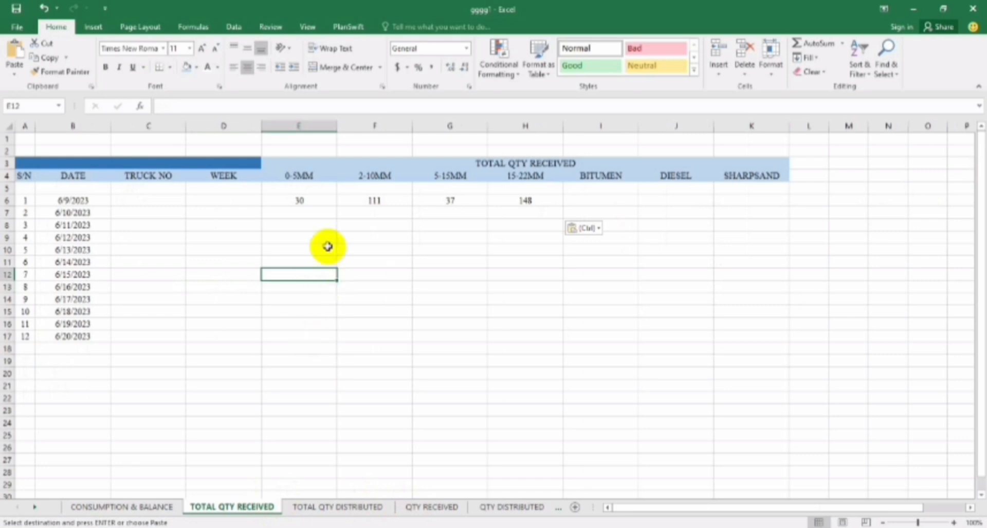
left_click(305, 203)
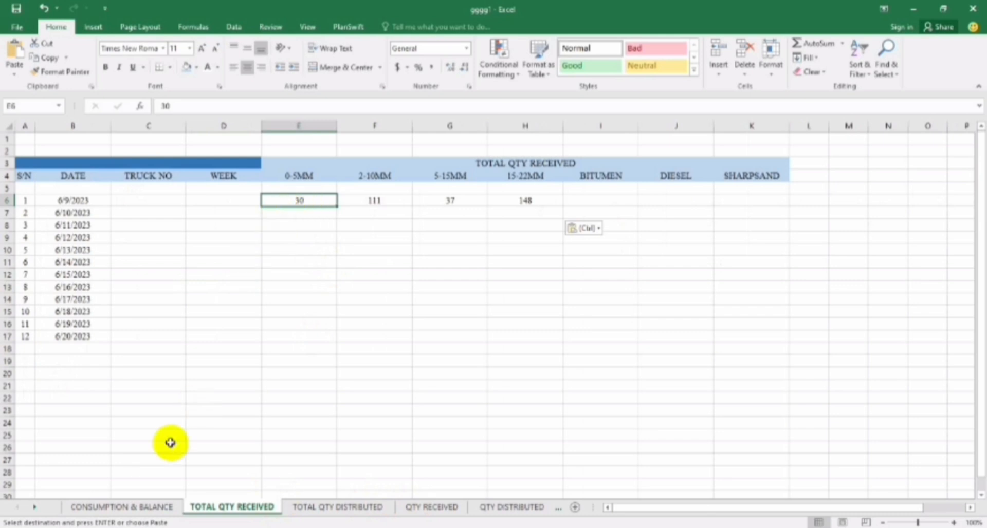
left_click(132, 509)
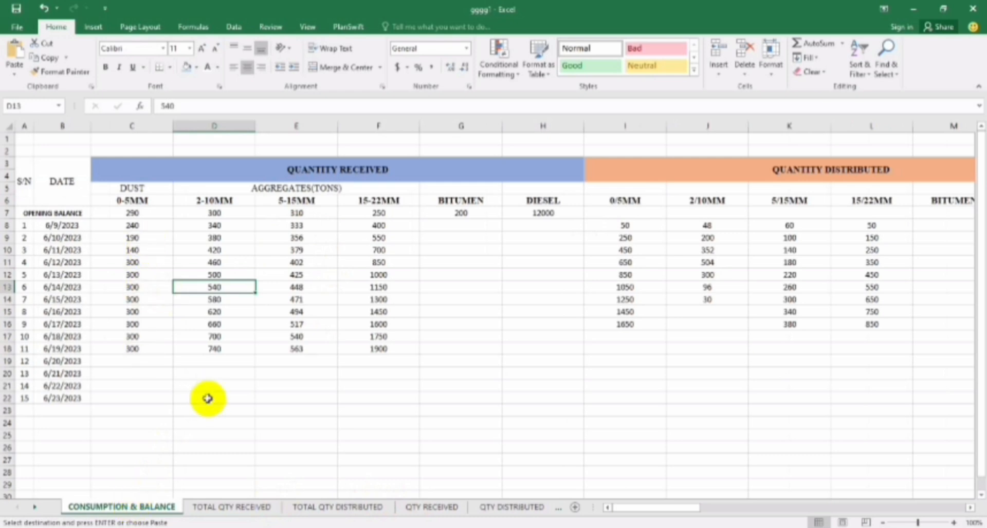
left_click(238, 508)
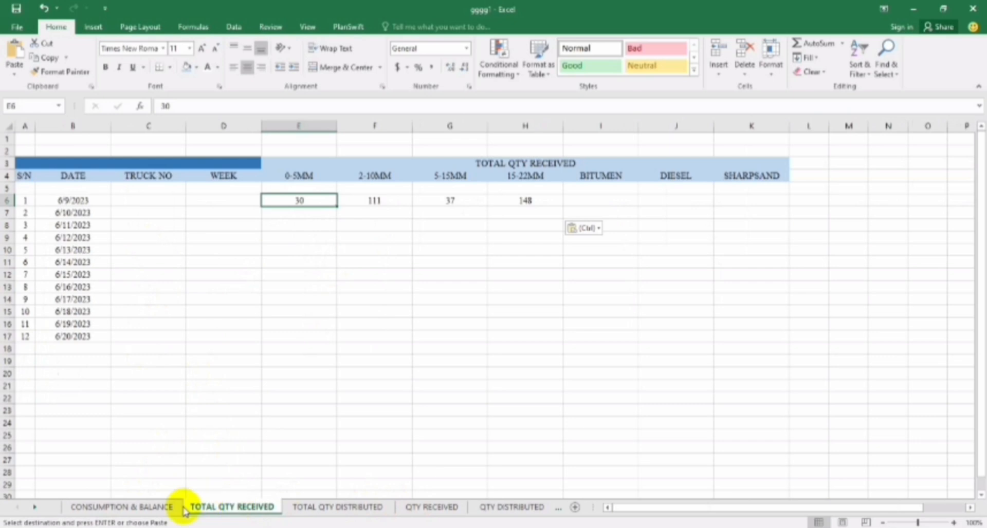
left_click(153, 509)
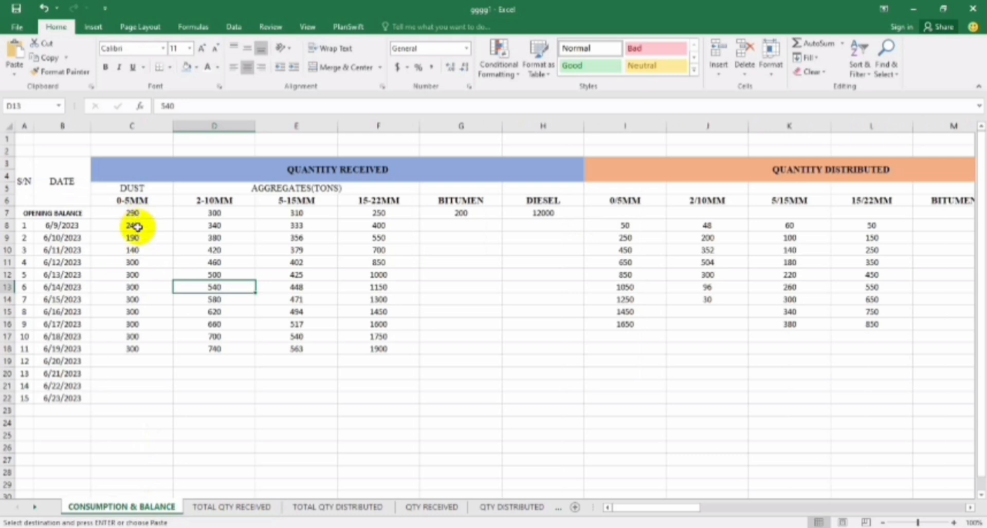
left_click(138, 227)
type("=")
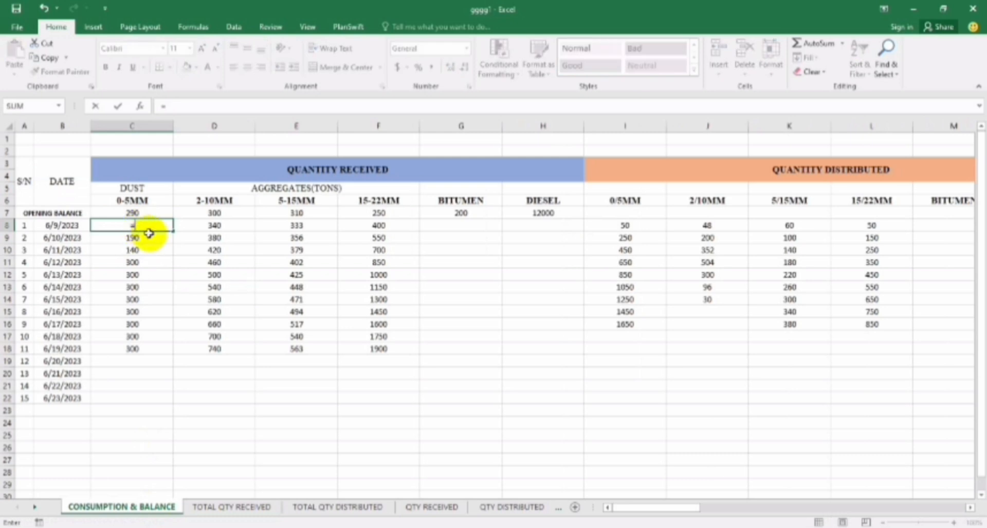
left_click(242, 508)
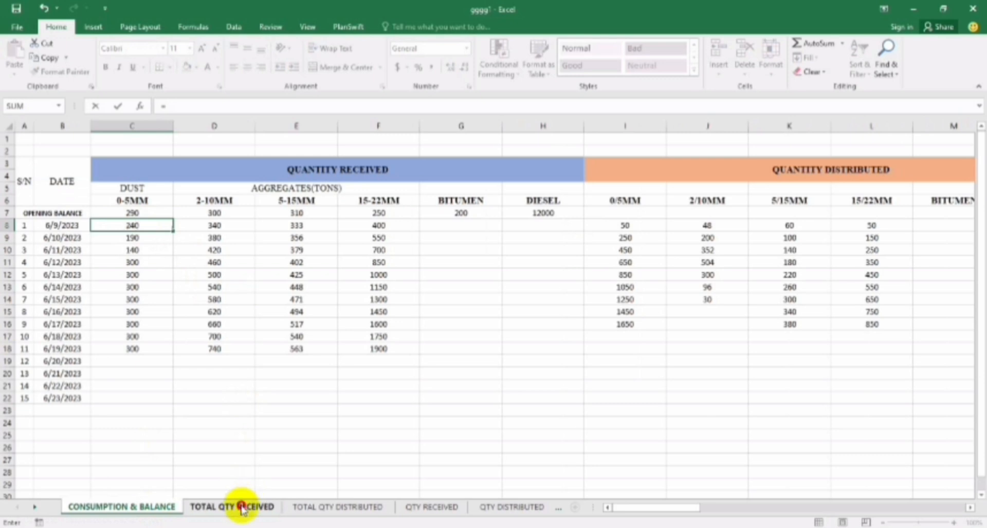
left_click(286, 200)
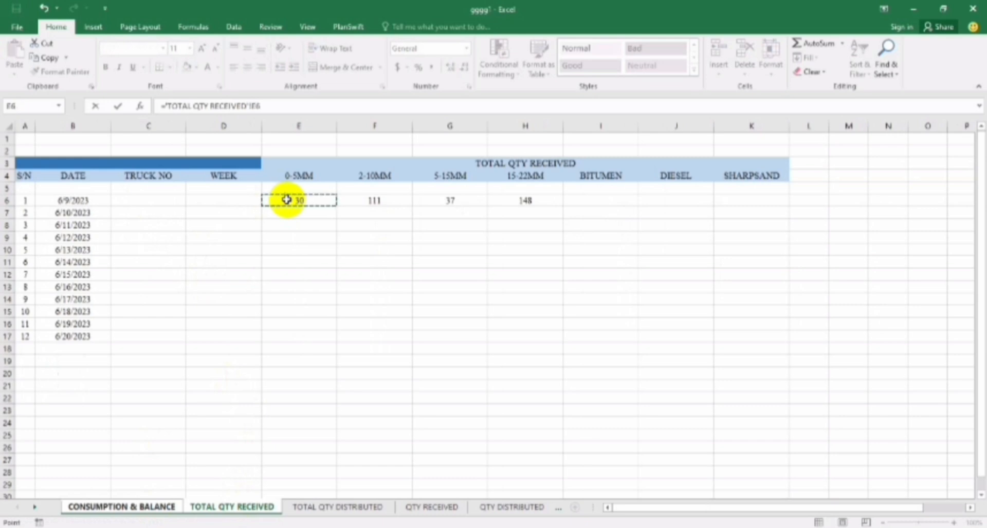
key("Return")
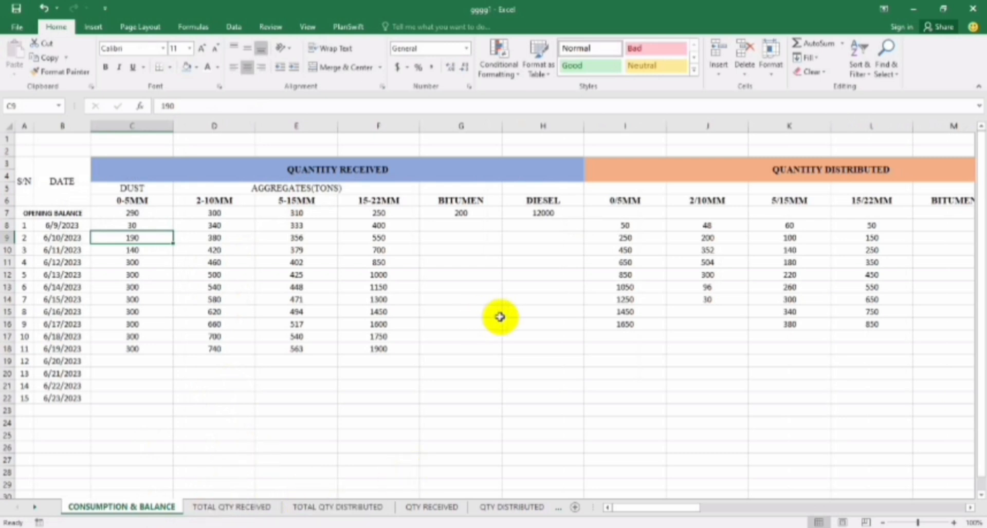
Check the 6/9/2023 totals on the TOTAL QTY DISTRIBUTED sheet, and return to CONSUMPTION & BALANCE
left_click(695, 287)
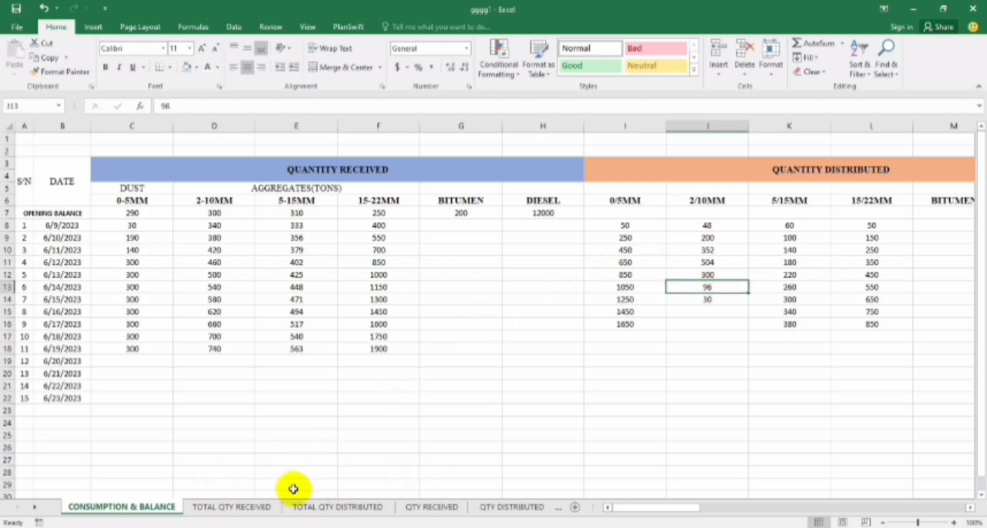
left_click(312, 507)
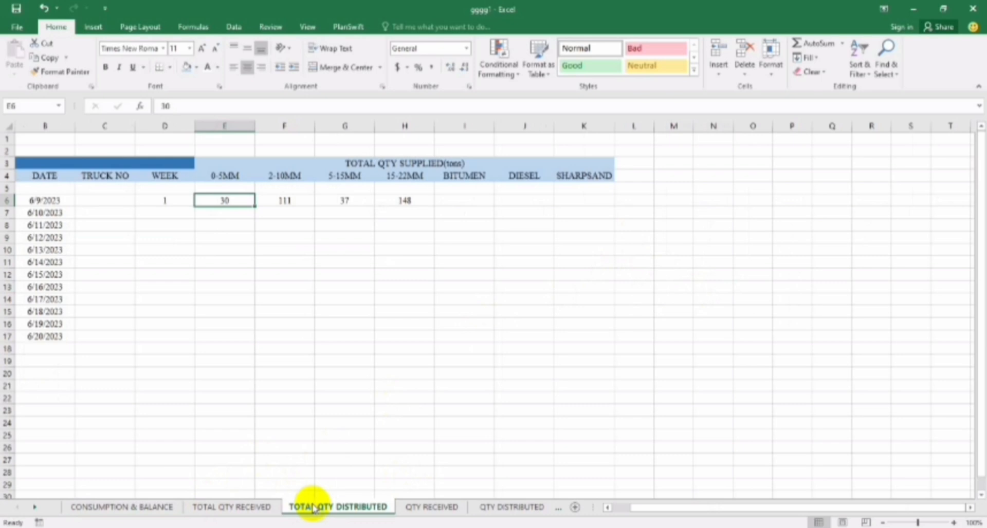
left_click(275, 201)
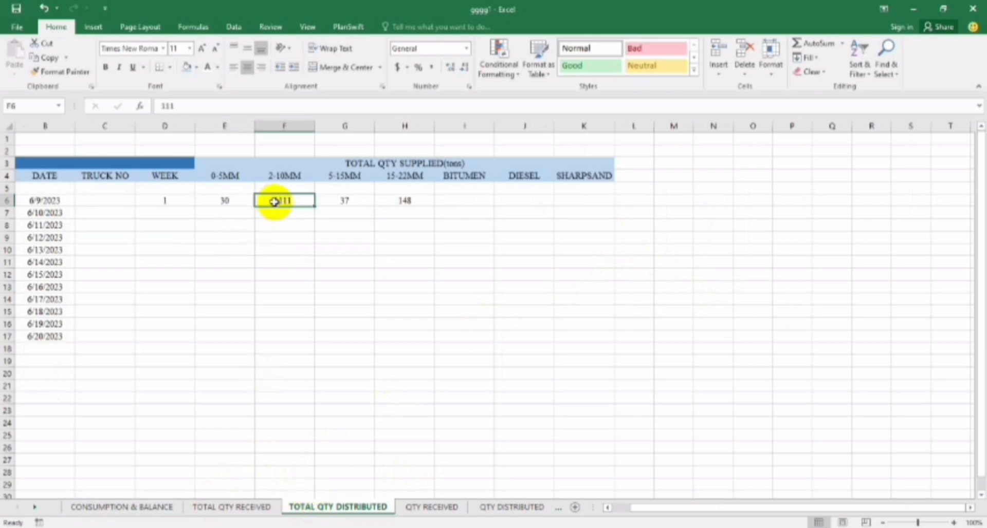
left_click(133, 508)
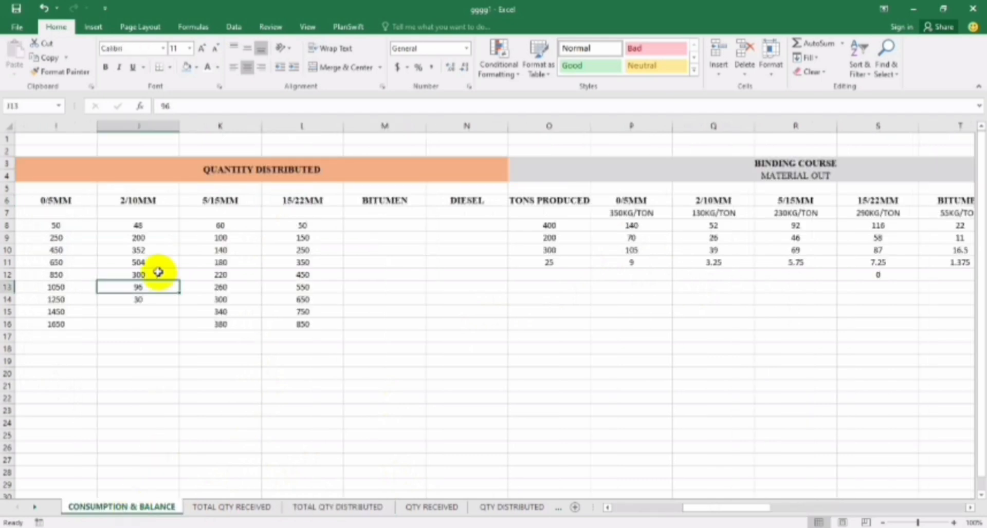
Examine the 6/9/2023 row from QUANTITY DISTRIBUTED back to the linked 0-5MM quantity received in C8 and forward again
left_click(77, 224)
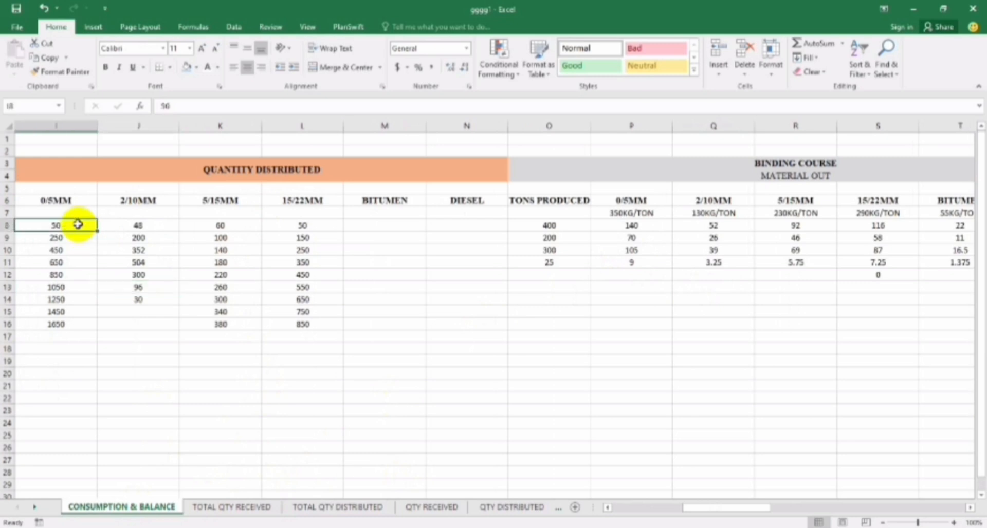
key("Left")
key("Left")
key("Left")
key("Left")
key("Left")
key("Left")
key("Left")
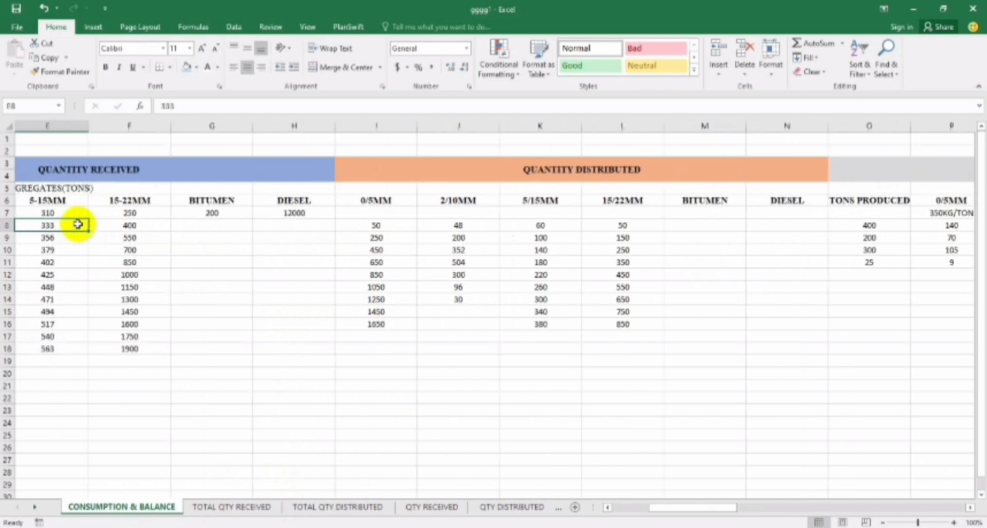
key("Left")
key("Right")
key("Right")
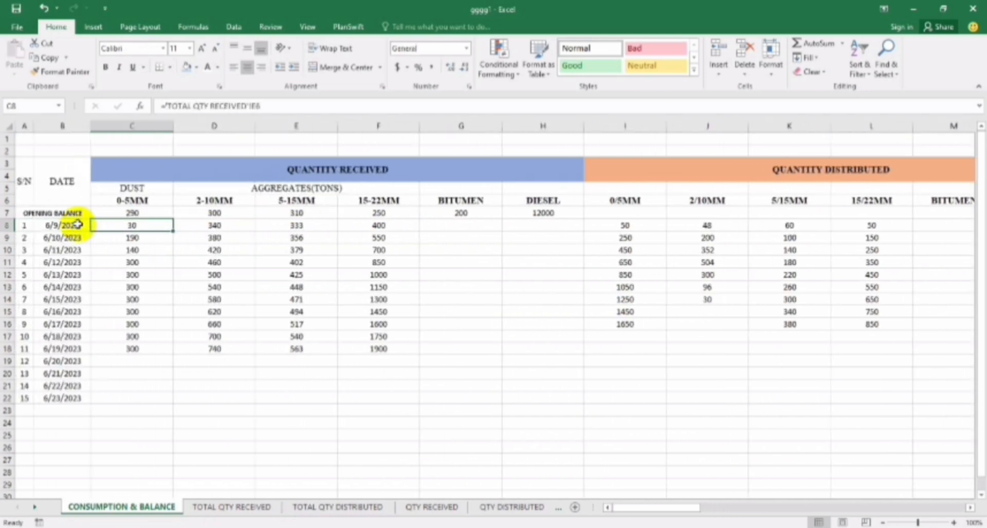
key("Right")
key("Right")
key("Right")
key("Right")
key("Right")
key("Right")
key("Right")
key("Right")
key("Right")
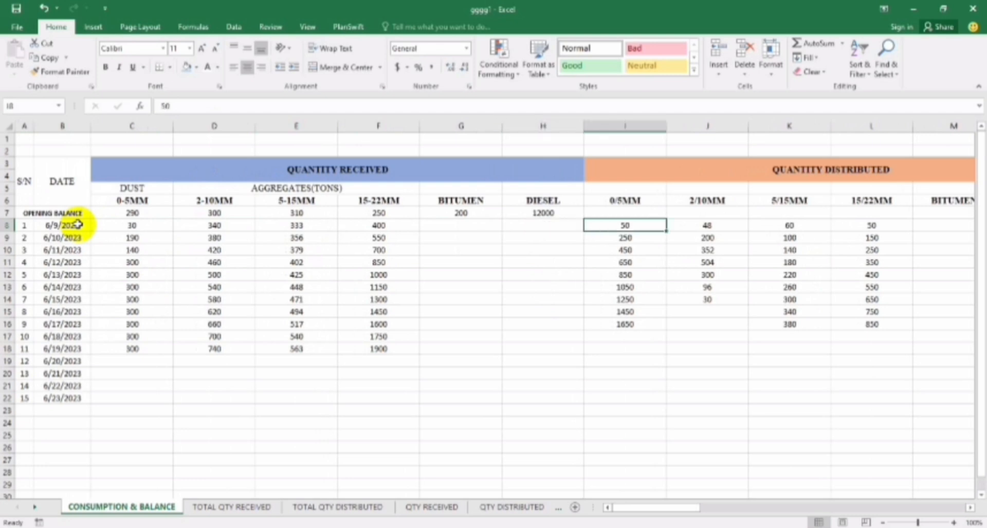
Inspect the row 8 formulas through BINDING COURSE up to the first WEARING COURSE material column
key("Right")
key("Right")
key("Right")
key("Right")
key("Right")
key("Right")
key("Right")
key("Right")
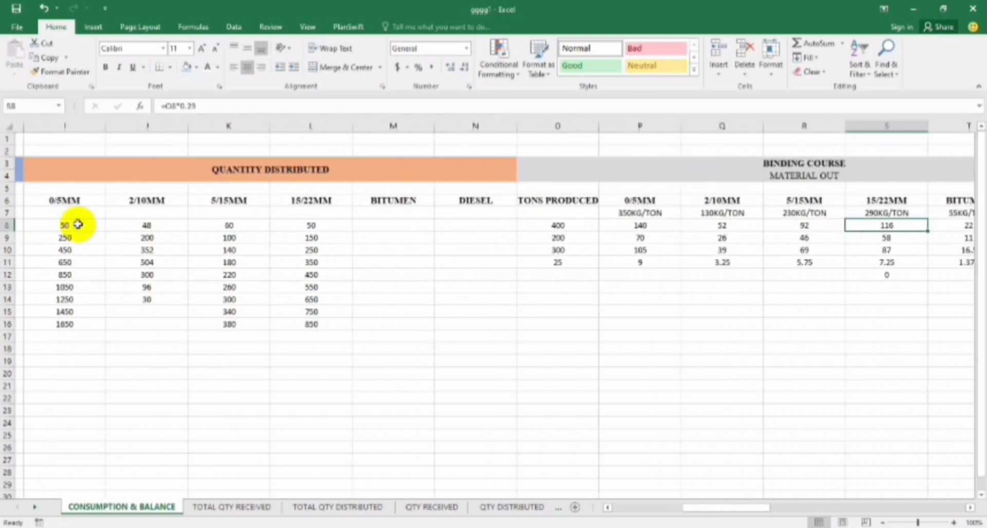
key("Right")
key("Right")
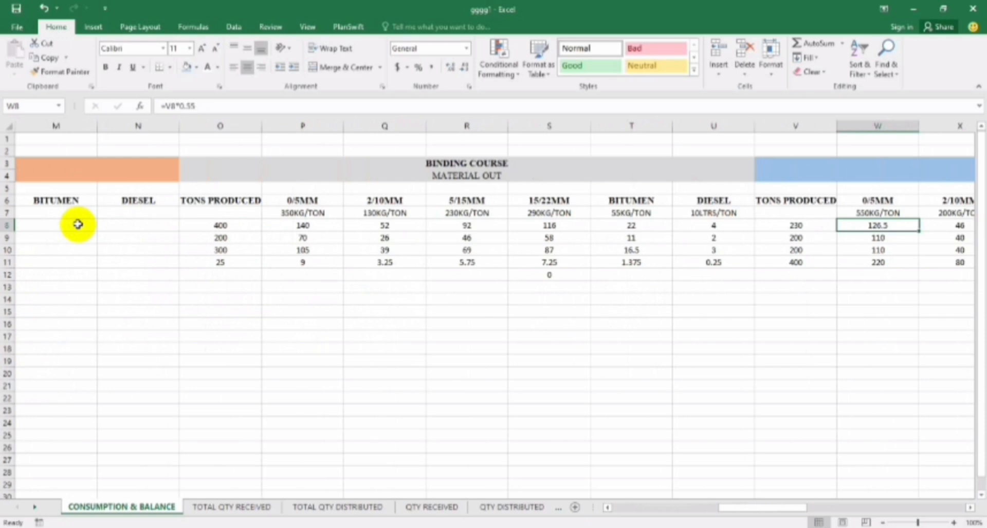
key("Left")
key("Left")
key("Left")
key("Left")
key("Left")
key("Left")
key("Left")
key("Left")
key("Left")
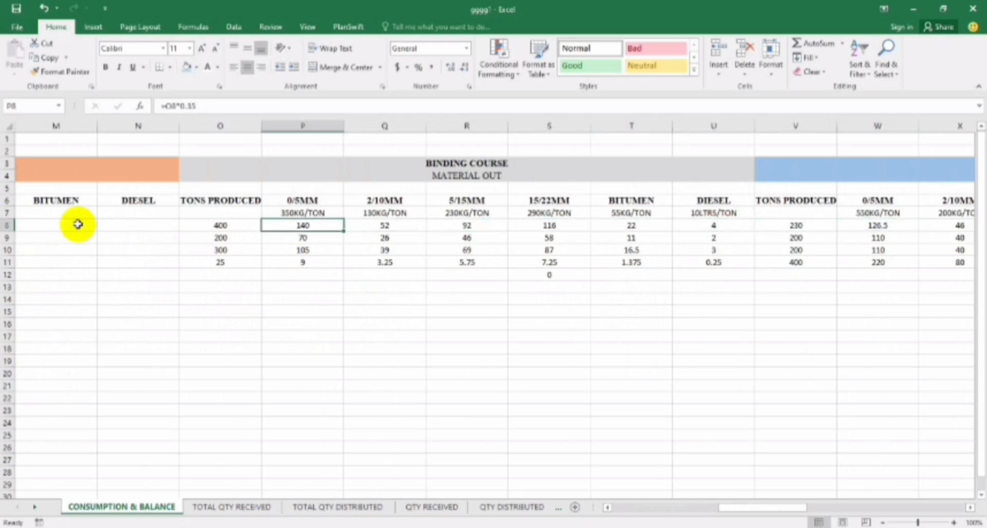
key("Right")
key("Right")
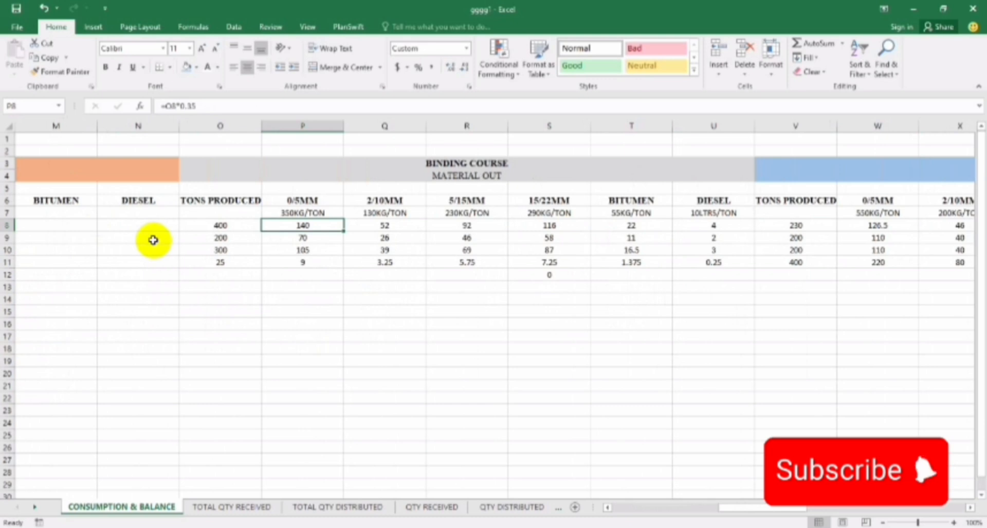
Examine the BINDING COURSE tons produced, the per-ton rates in row 7 and the DIESEL consumption formulas
key("Down")
key("Left")
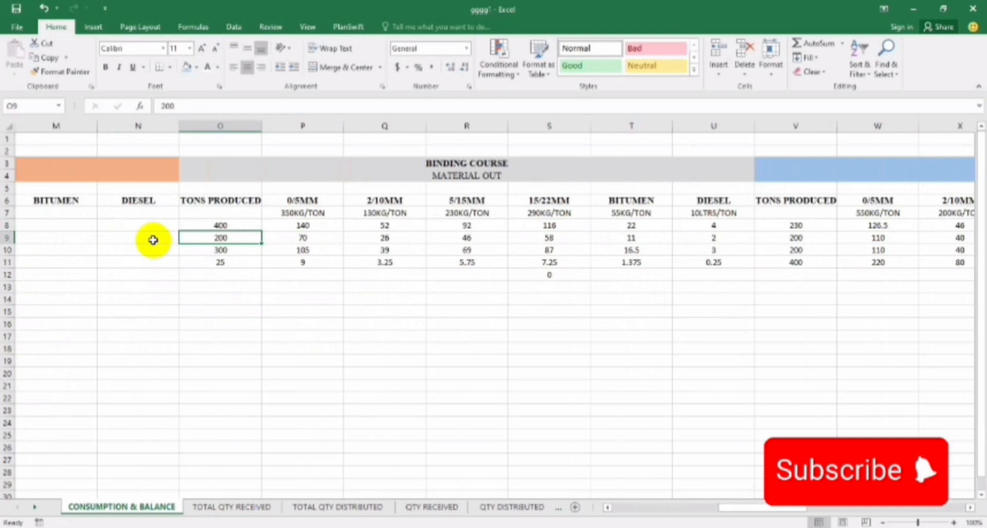
key("Up")
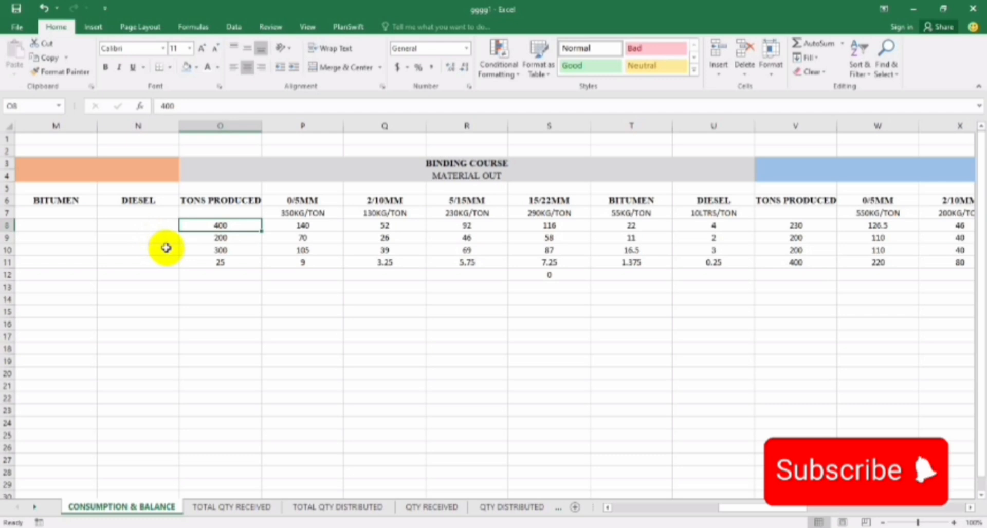
key("Up")
key("Right")
key("Right")
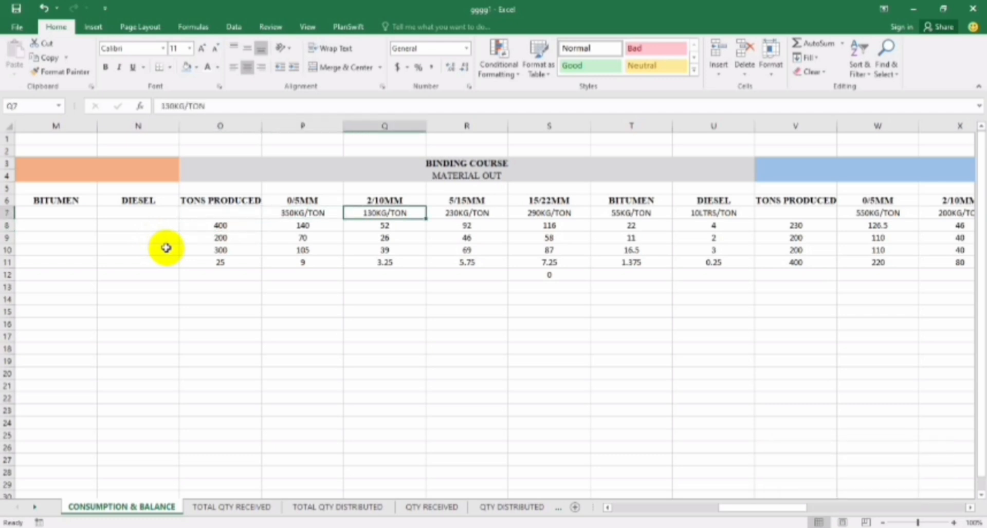
key("Right")
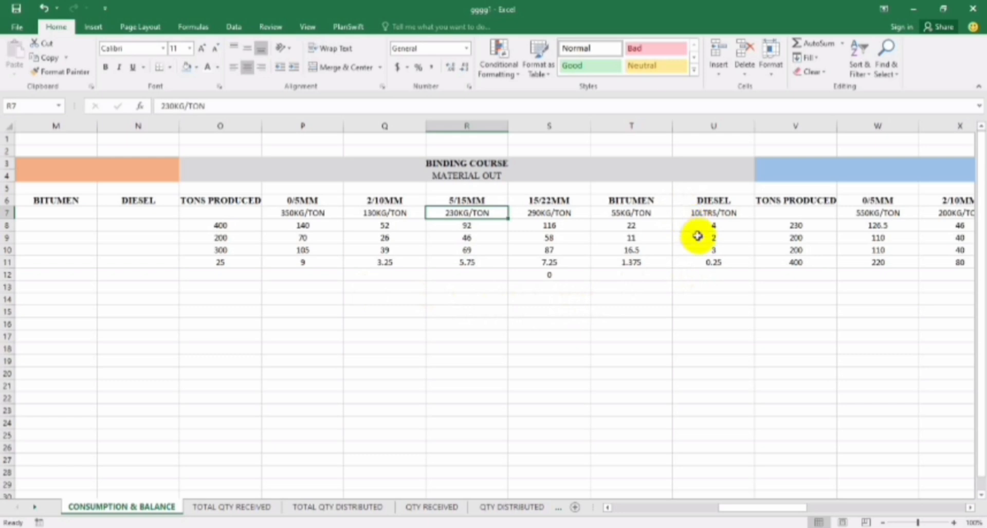
left_click(697, 212)
key("Down")
key("Down")
key("Down")
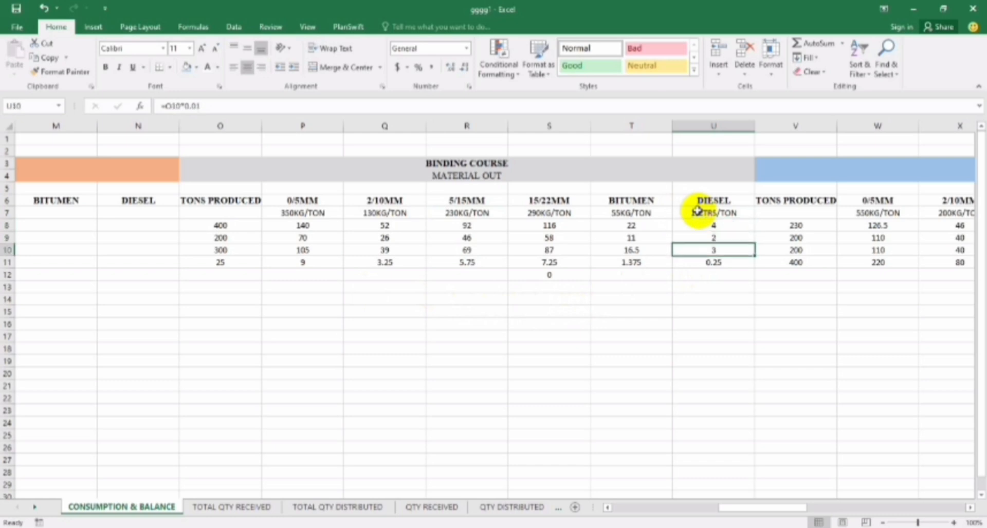
key("Down")
key("Down")
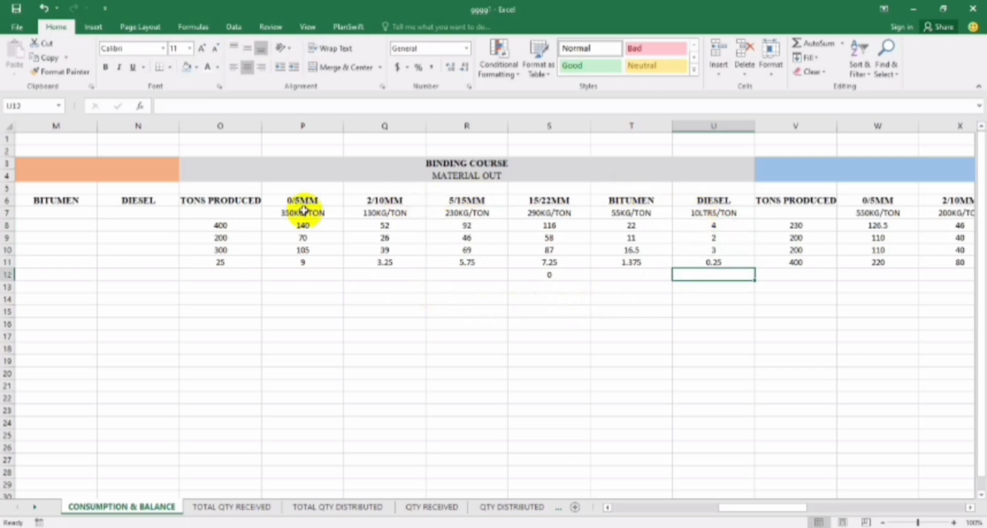
Inspect how the BINDING COURSE formulas in row 8 derive each material from the tons produced, from 0/5MM to BITUMEN
left_click(302, 227)
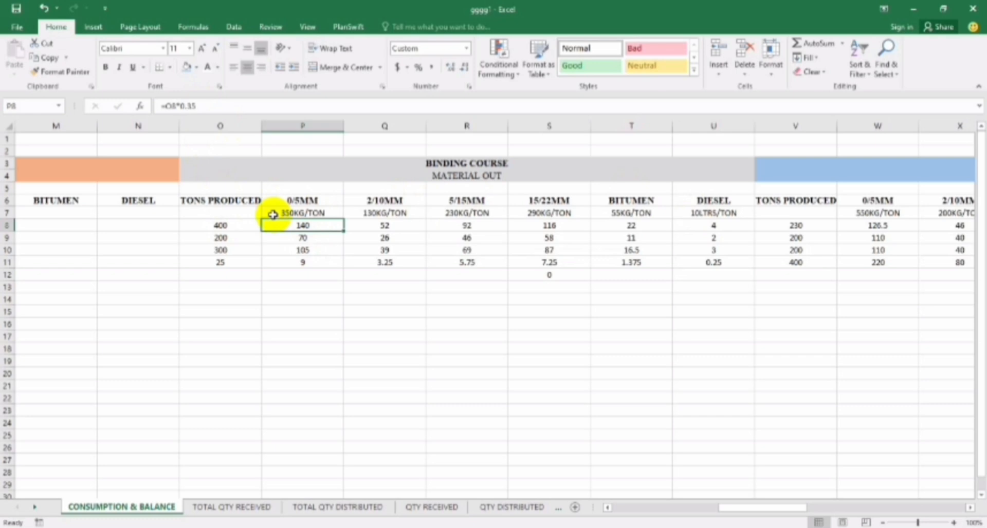
left_click(235, 225)
key("Right")
key("Right")
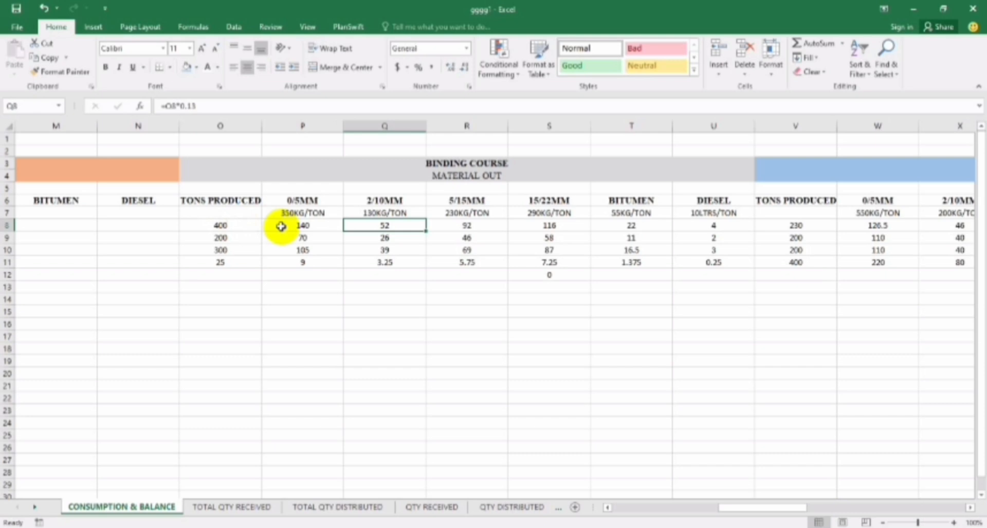
key("Right")
key("Right")
key("Right")
key("Right")
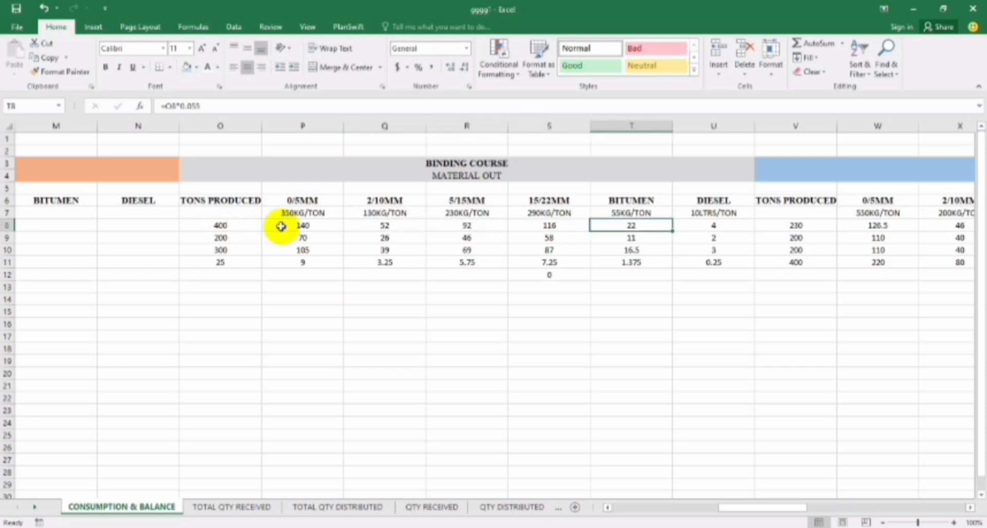
Set the 6/9/2023 BINDING COURSE tons produced in O8 to 300
key("Left")
key("Left")
key("Left")
key("Left")
key("Left")
key("Left")
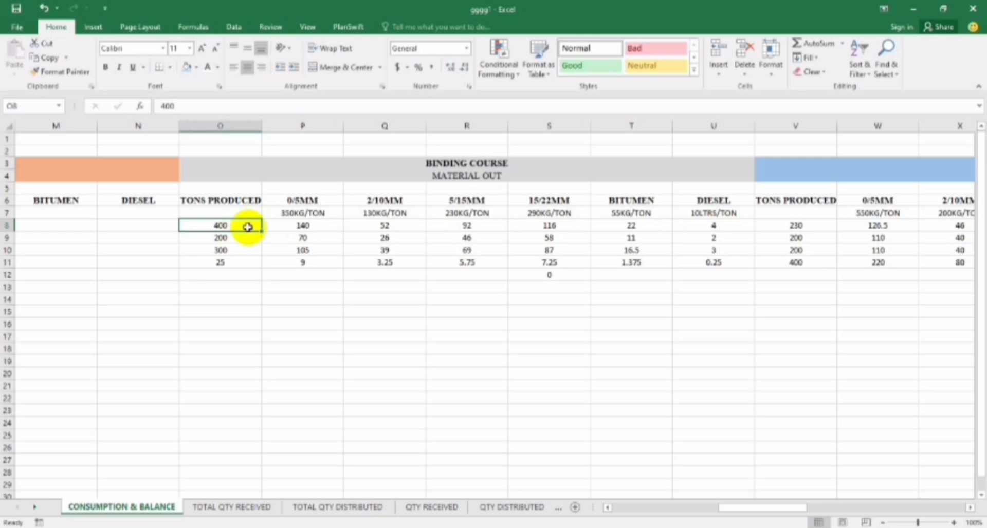
type("300")
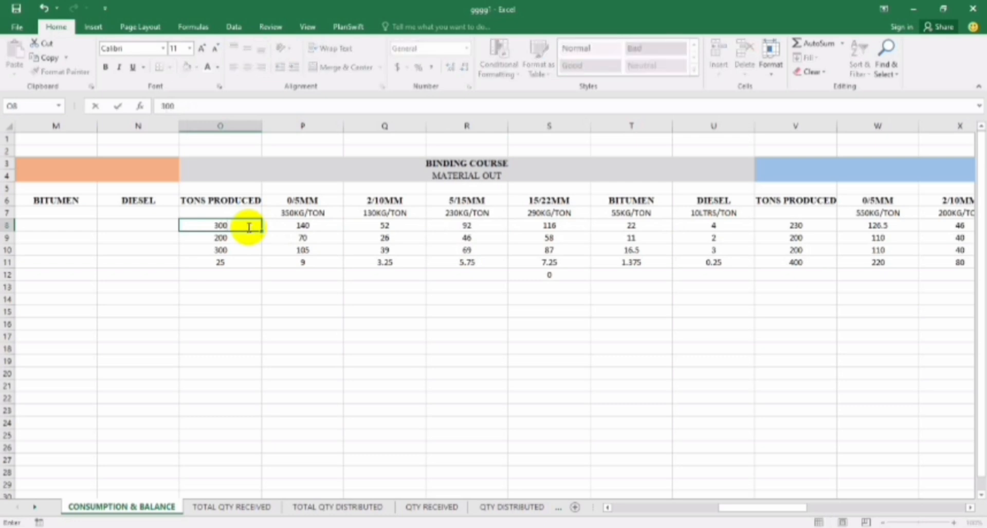
left_click(225, 366)
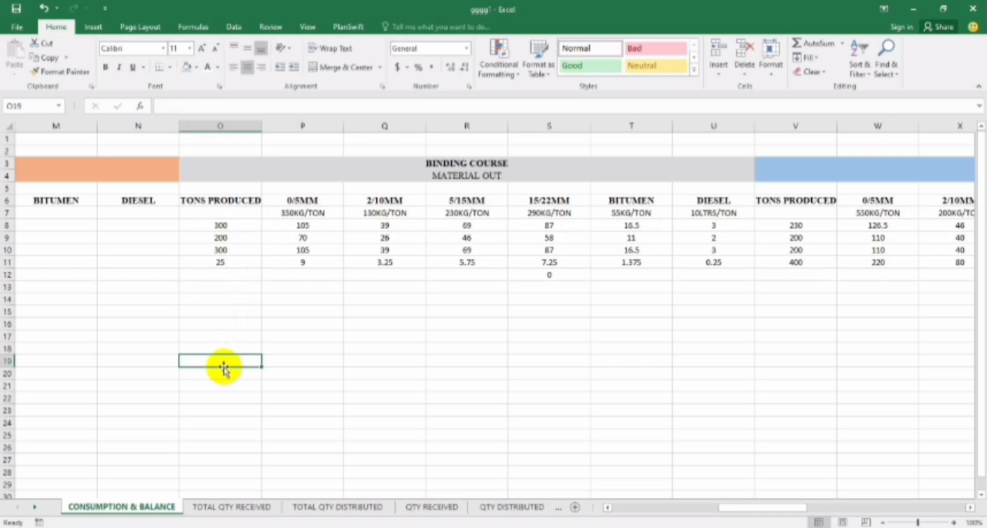
Set the 6/9/2023 WEARING COURSE tons produced in V8 to 20
key("Right")
key("Right")
key("Right")
key("Right")
key("Right")
key("Right")
key("Right")
key("Right")
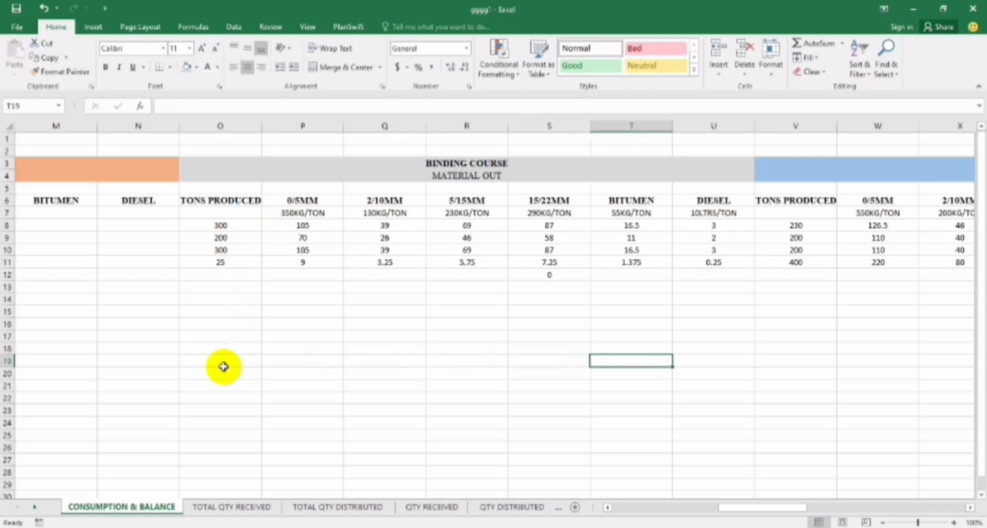
key("Right")
key("Right")
key("Right")
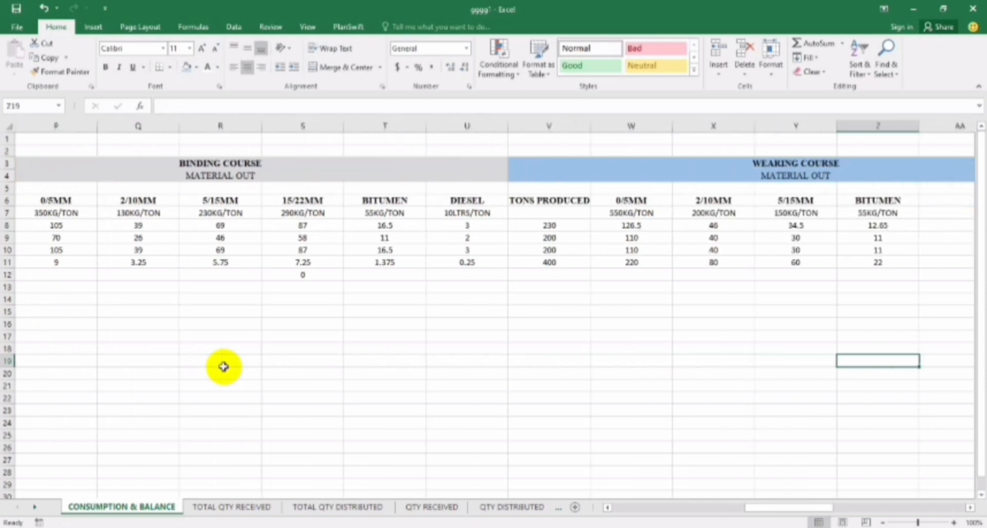
left_click(521, 227)
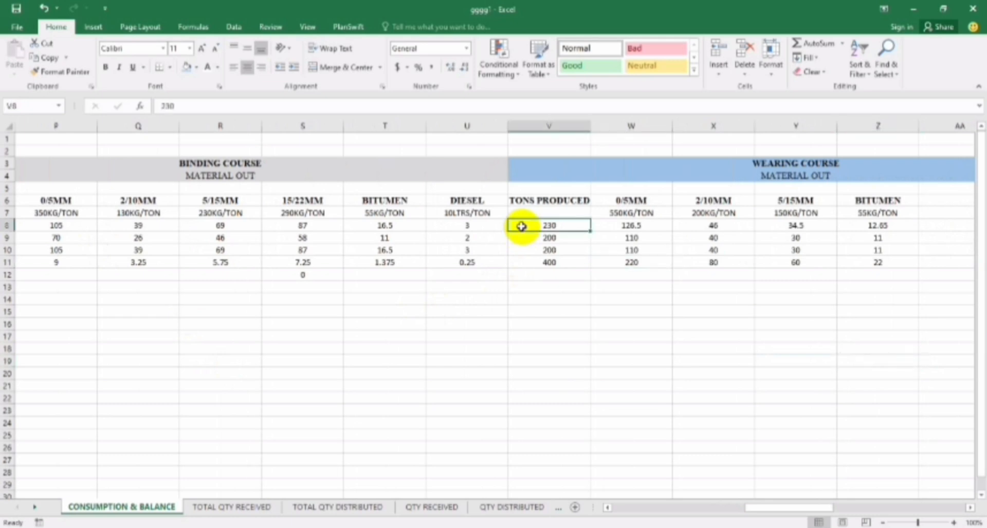
type("20")
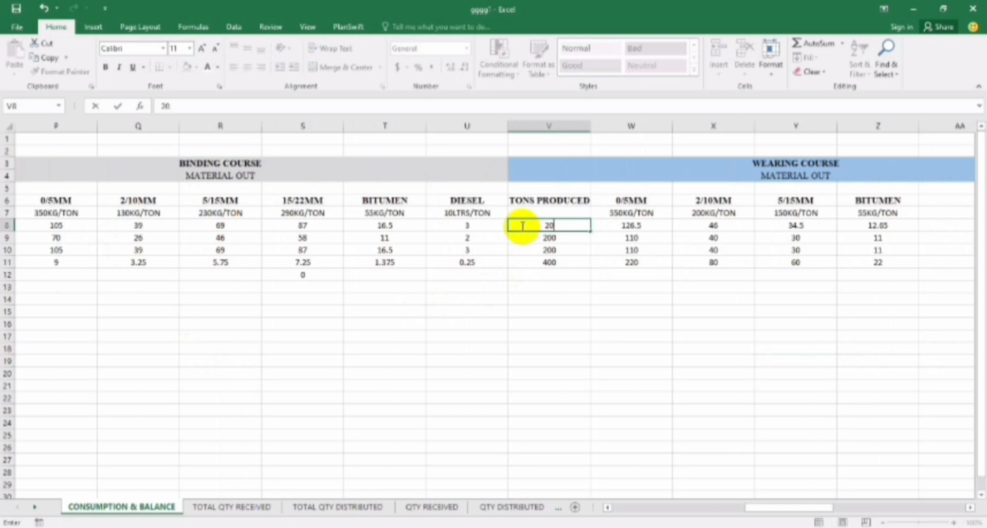
key("Return")
left_click(521, 227)
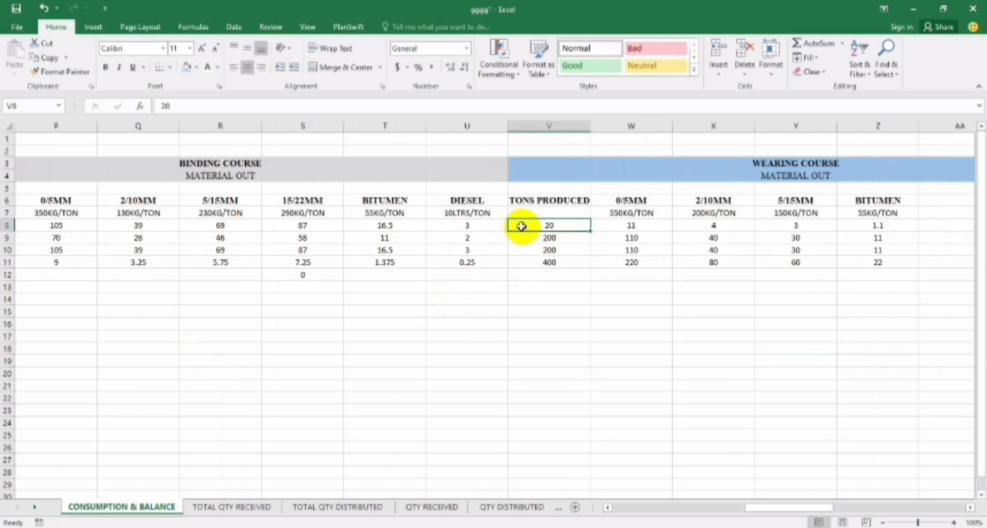
Examine the WEARING COURSE tons produced column and the section's material columns across to the 0/5MM BALANCE
key("Down")
key("Down")
key("Down")
key("Down")
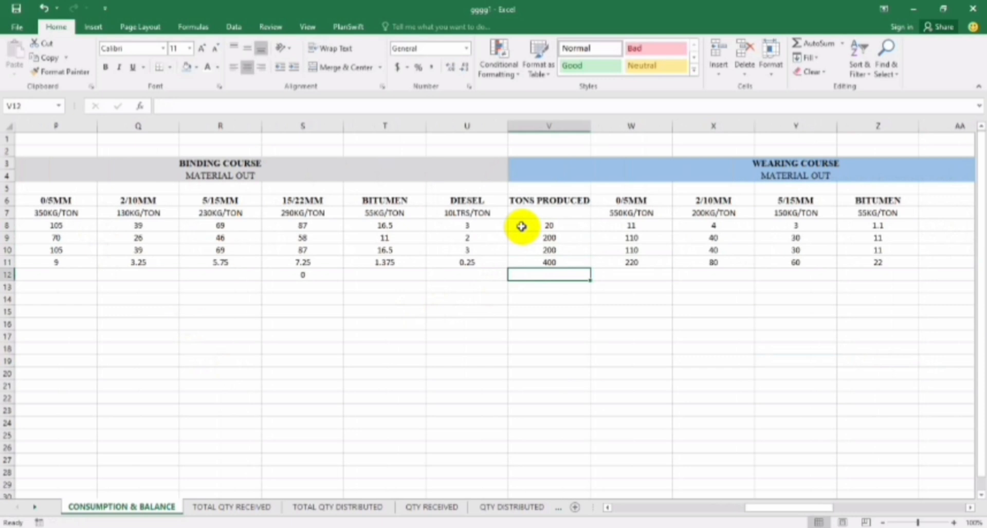
key("Down")
key("Down")
key("Down")
key("Up")
key("Up")
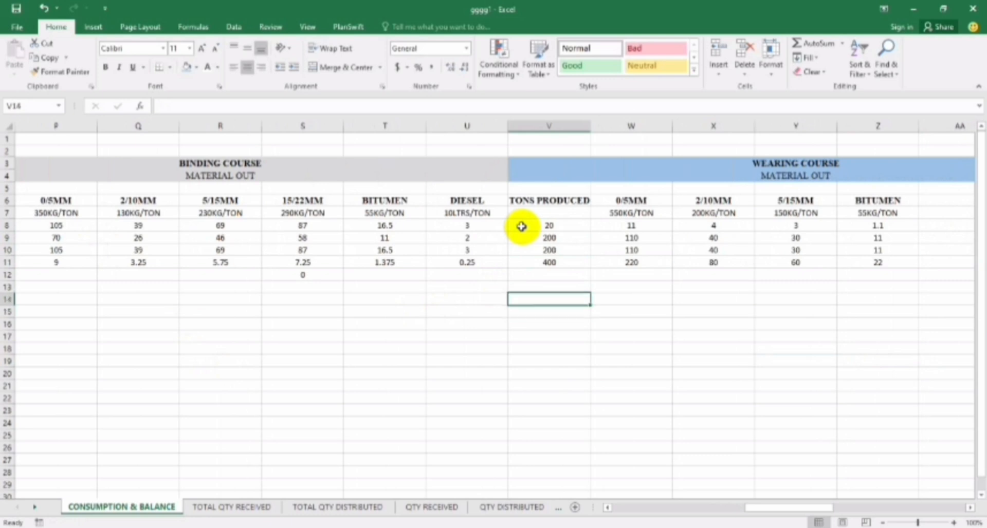
key("Right")
key("Right")
key("Right")
key("Right")
key("Right")
key("Right")
key("Right")
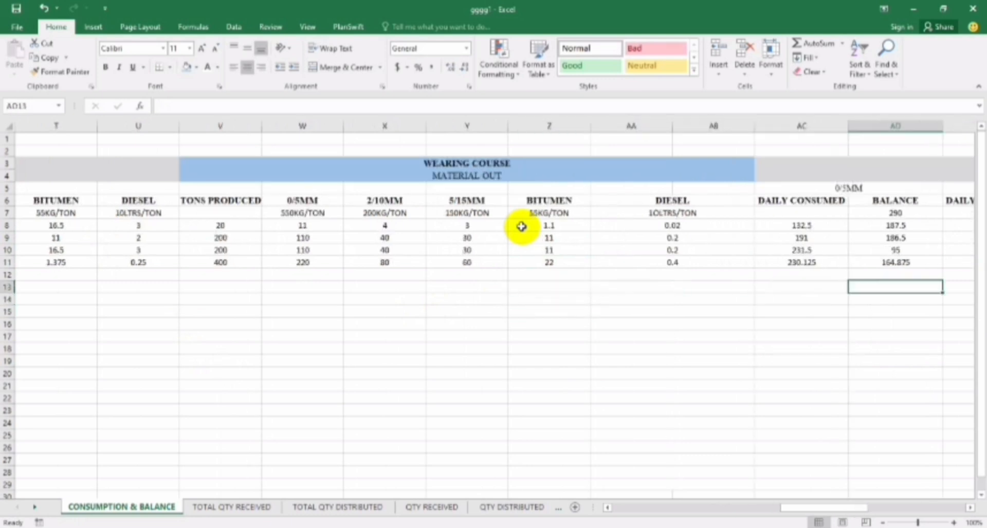
Inspect the WEARING COURSE BITUMEN and DIESEL formulas in row 8 and their per-ton rates in row 7
key("Left")
key("Left")
key("Left")
key("Up")
key("Up")
key("Up")
key("Up")
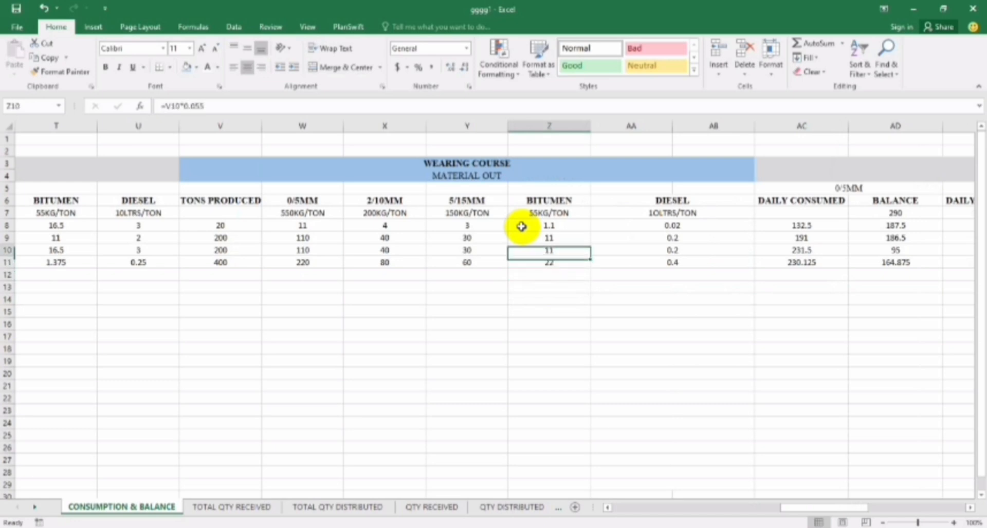
key("Up")
key("Right")
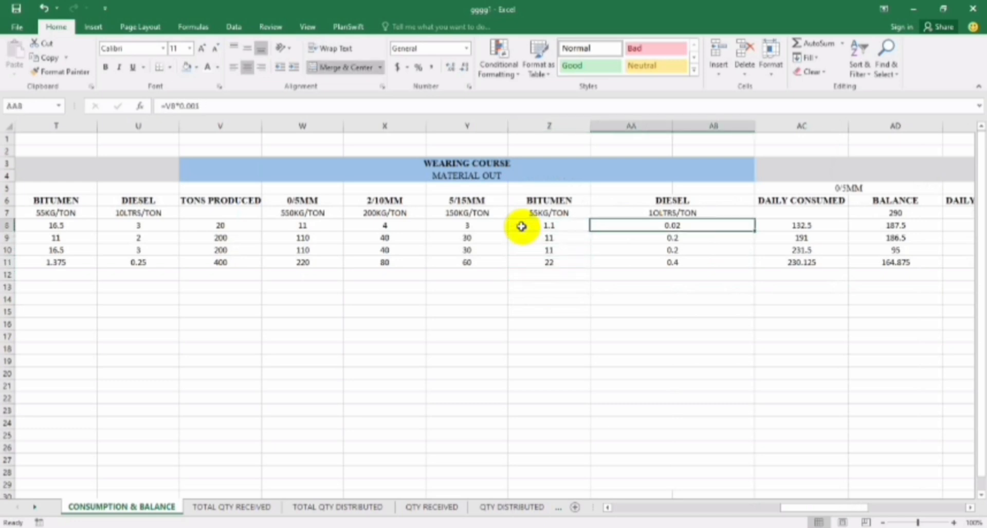
key("Up")
key("Left")
key("Left")
key("Left")
key("Left")
key("Left")
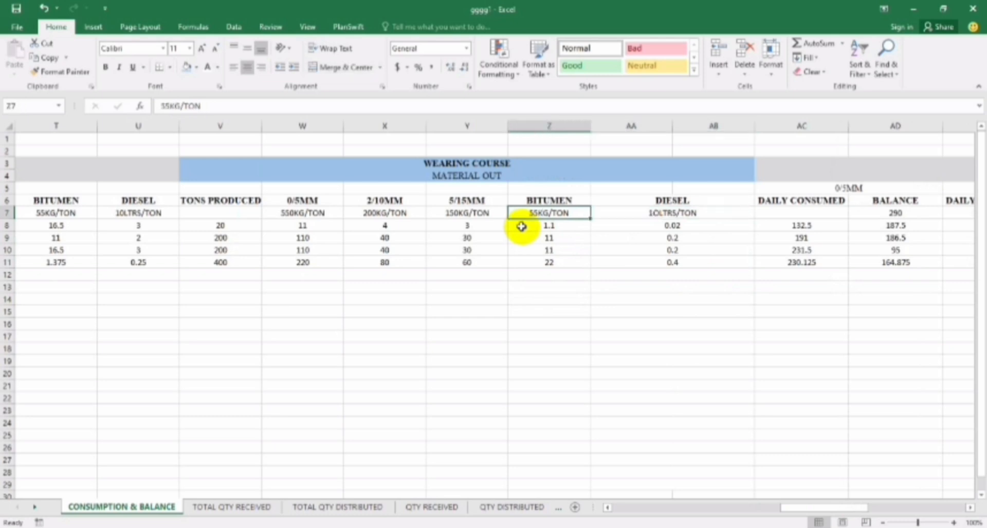
Examine the WEARING COURSE per-ton rates in row 7, including the 5/15MM, BITUMEN and DIESEL columns
key("Right")
key("Right")
key("Right")
key("Right")
key("Right")
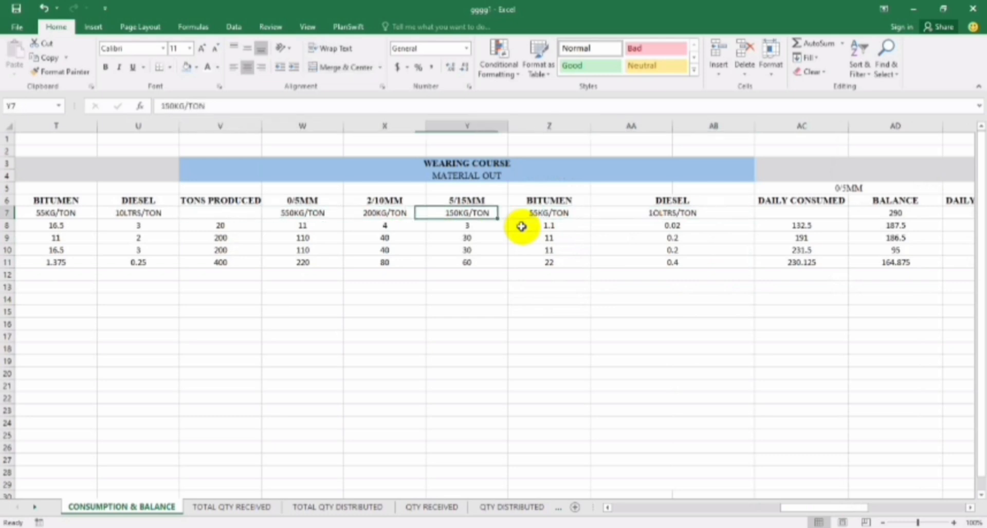
key("Right")
key("Right")
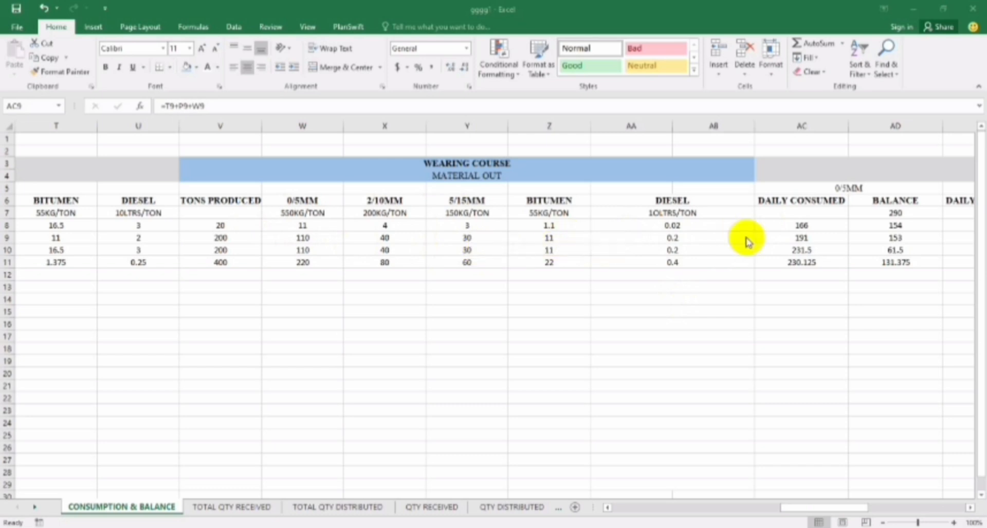
Trace the 0/5MM DAILY CONSUMED formula in AC8 back through W8 and P8 to the QUANTITY DISTRIBUTED value in I8
left_click(764, 227)
key("Left")
key("Up")
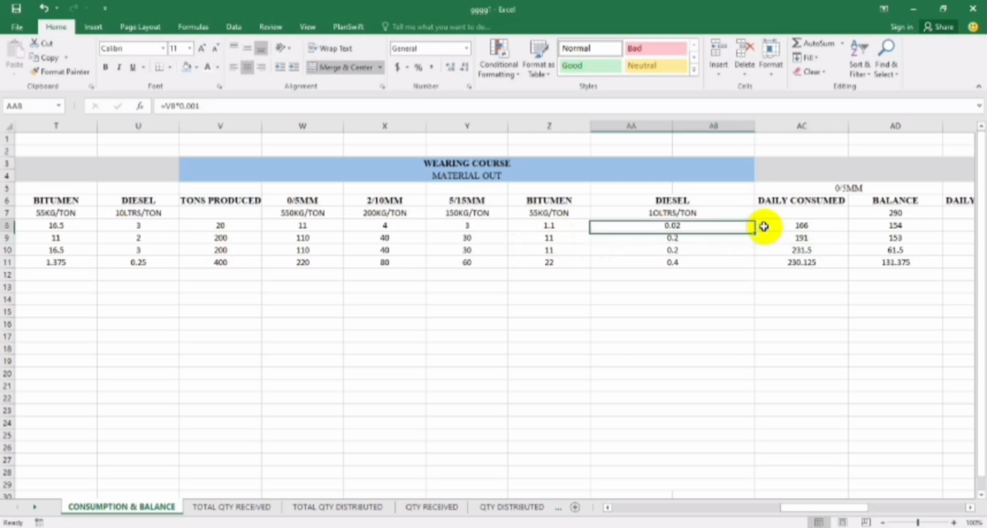
key("Right")
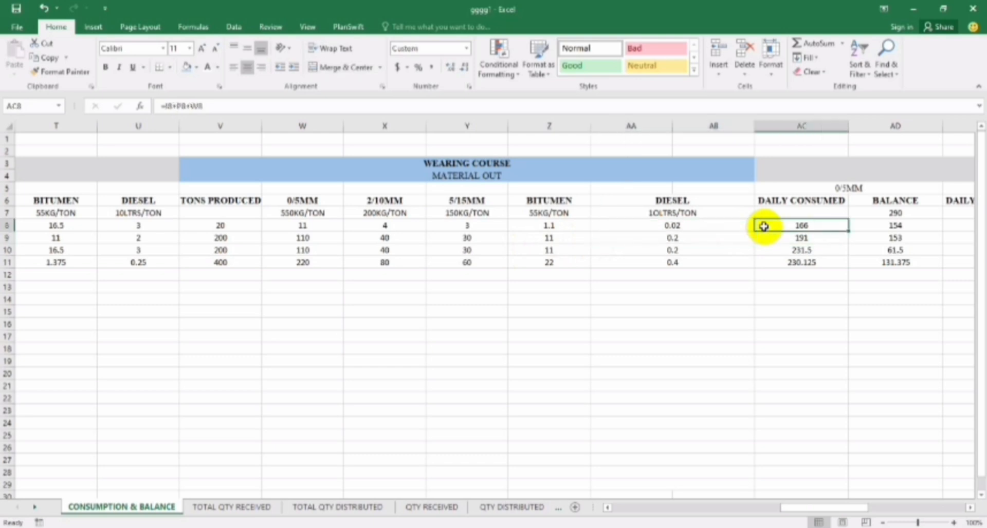
key("Left")
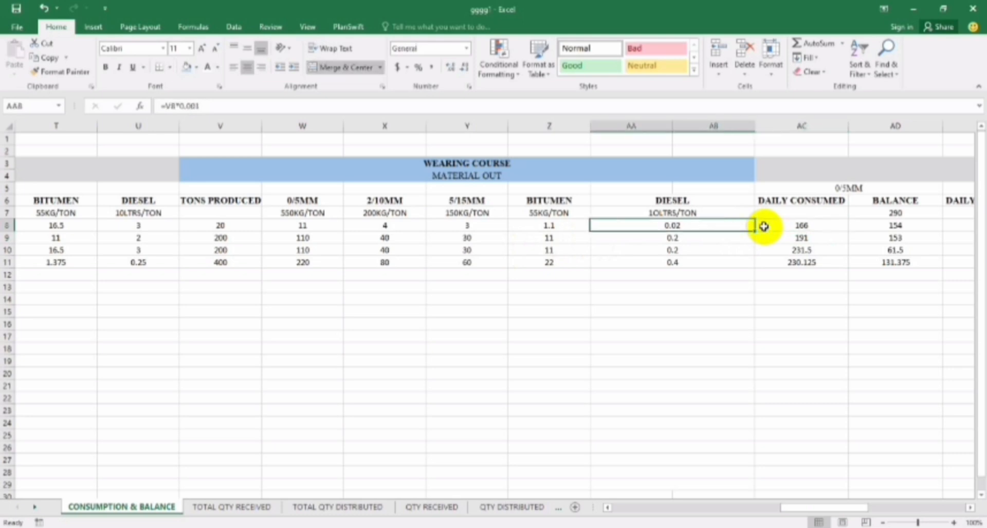
key("Left")
key("Left")
key("Left")
key("Left")
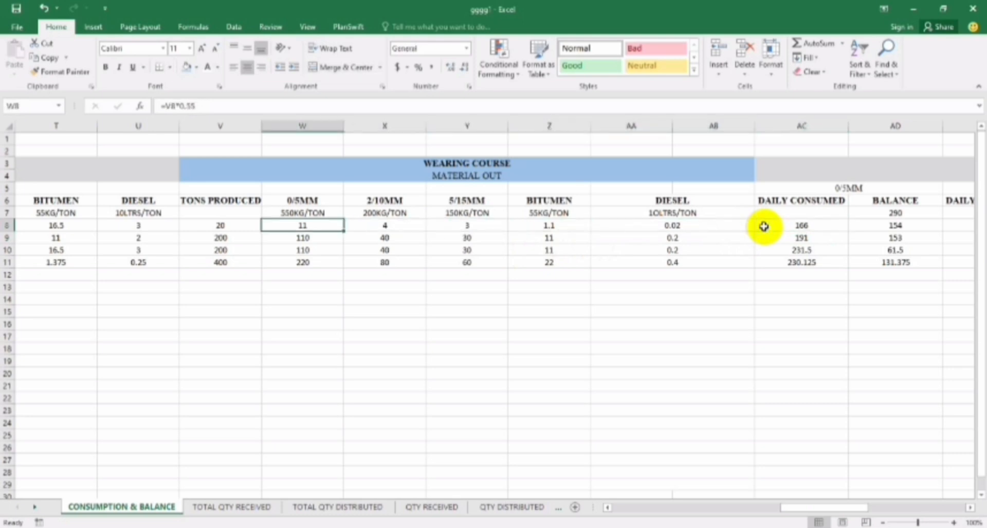
key("Left")
key("Left")
key("Left")
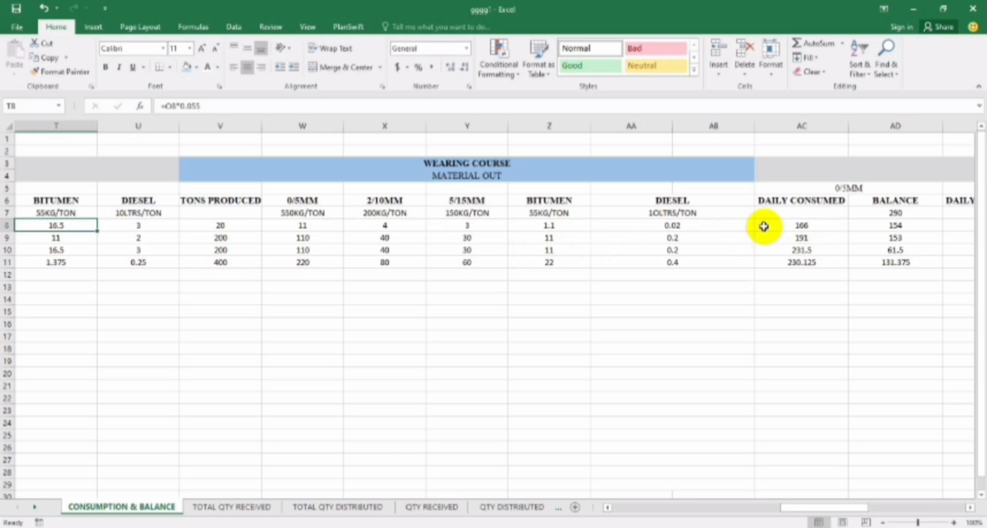
key("Left")
key("Left")
key("Left")
key("Left")
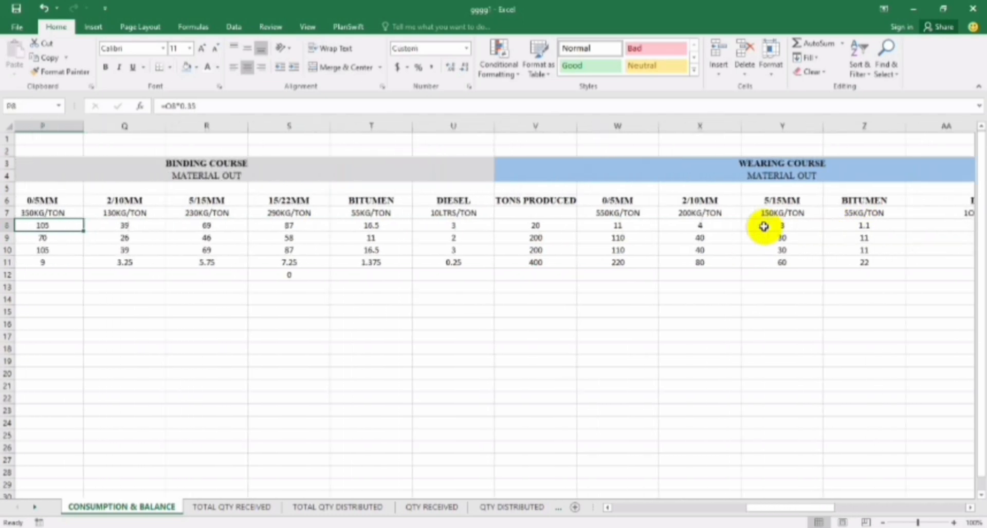
key("Left")
key("Left")
key("Left")
key("Left")
key("Left")
key("Left")
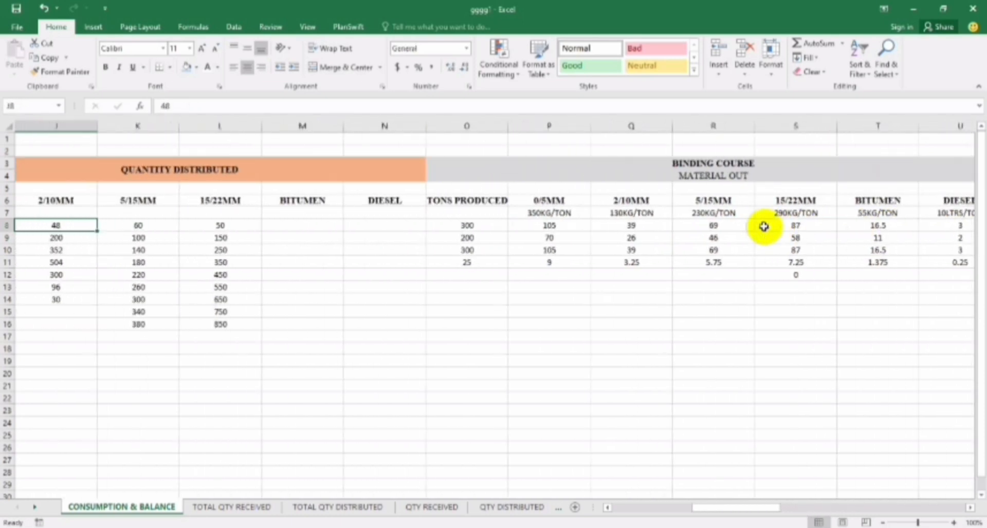
key("Left")
Review the row 8 formulas across BINDING COURSE and WEARING COURSE up to the 5/15MM DAILY CONSUMED cell AG8
key("Right")
key("Right")
key("Right")
key("Right")
key("Right")
key("Right")
key("Right")
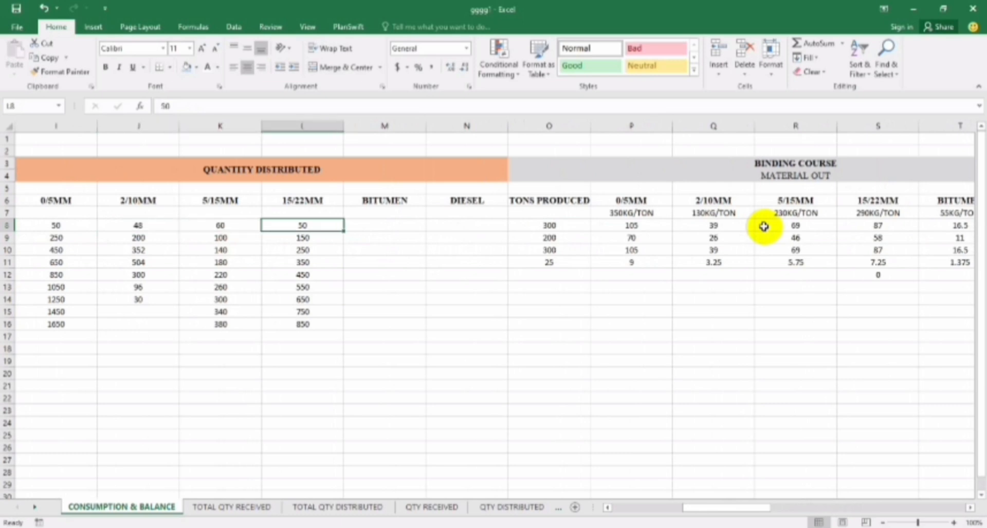
key("Right")
key("Right")
key("Right")
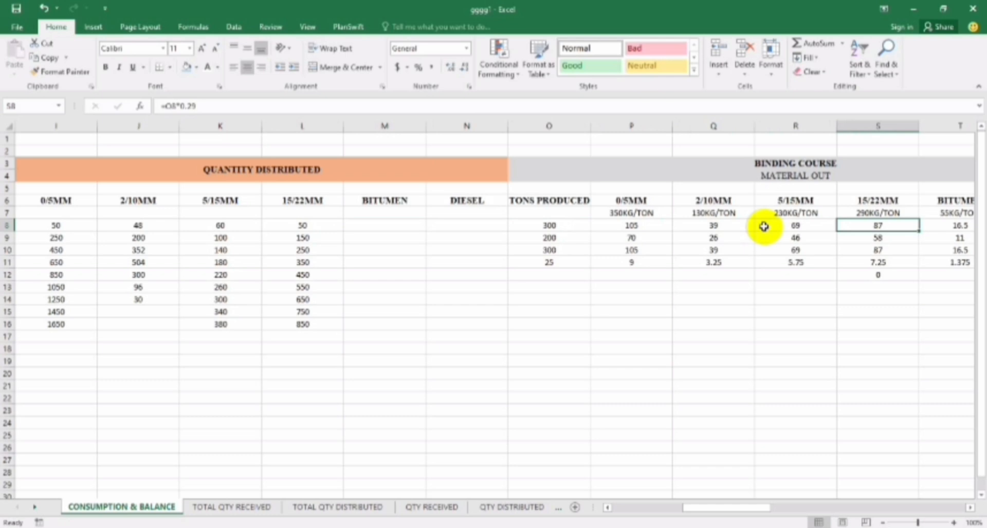
key("Left")
key("Left")
key("Left")
key("Right")
key("Right")
key("Right")
key("Right")
key("Right")
key("Right")
key("Right")
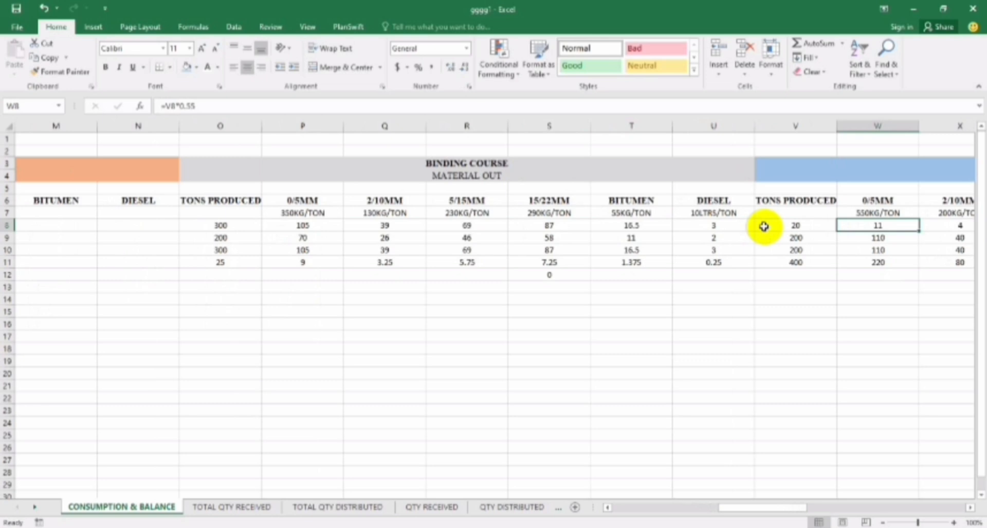
key("Right")
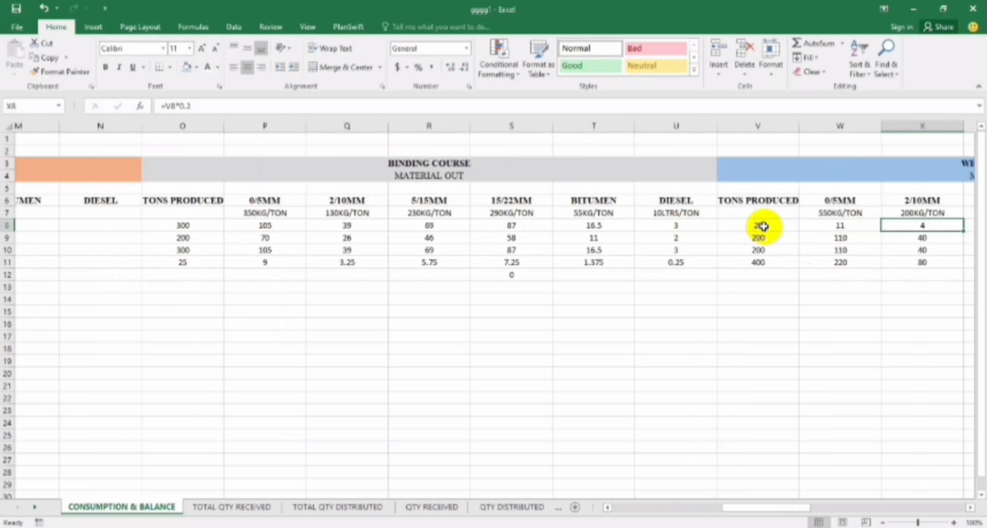
key("Right")
key("Right")
key("Right")
key("Right")
key("Right")
key("Right")
key("Right")
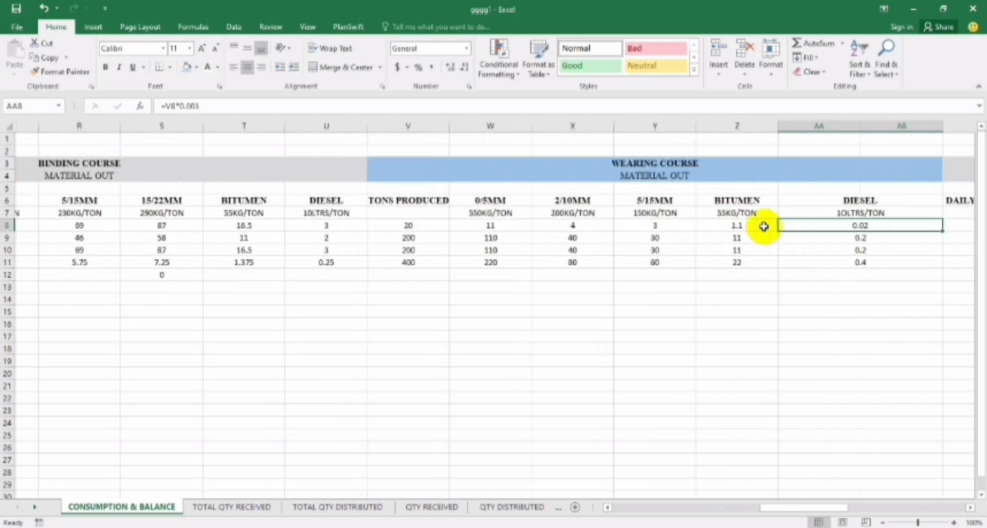
key("Right")
key("Right")
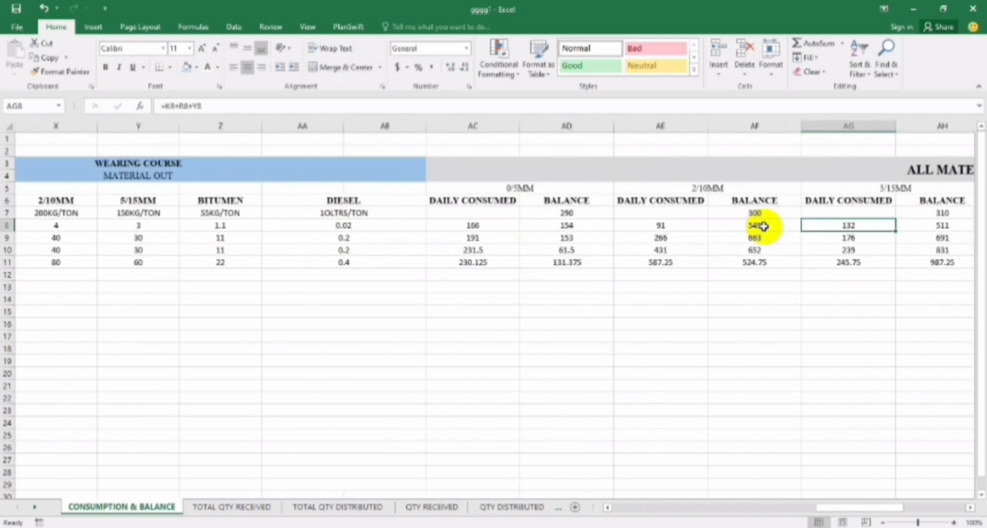
Check the 0/5MM opening balance link in AD7 against the QUANTITY RECEIVED opening balance in C7
key("Left")
key("Left")
key("Left")
key("Left")
key("Up")
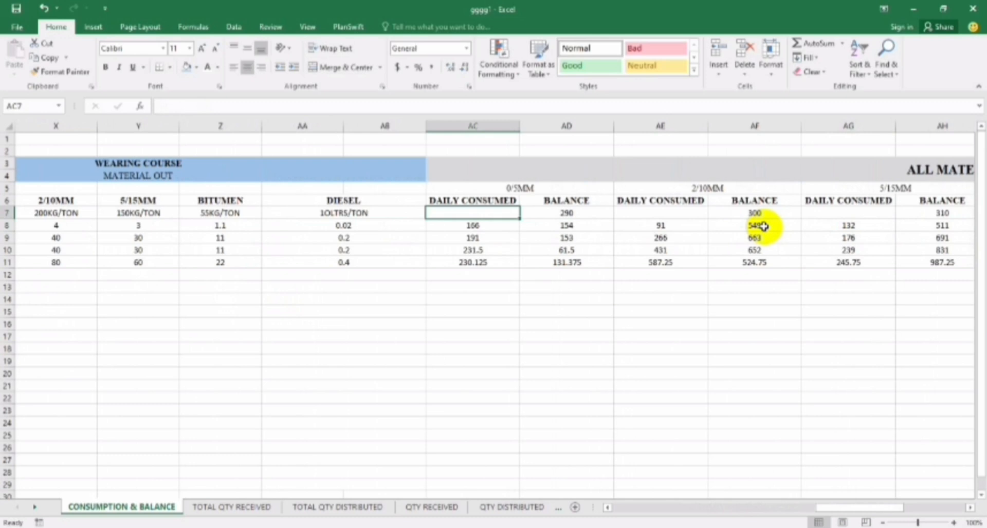
key("Down")
key("Up")
key("Right")
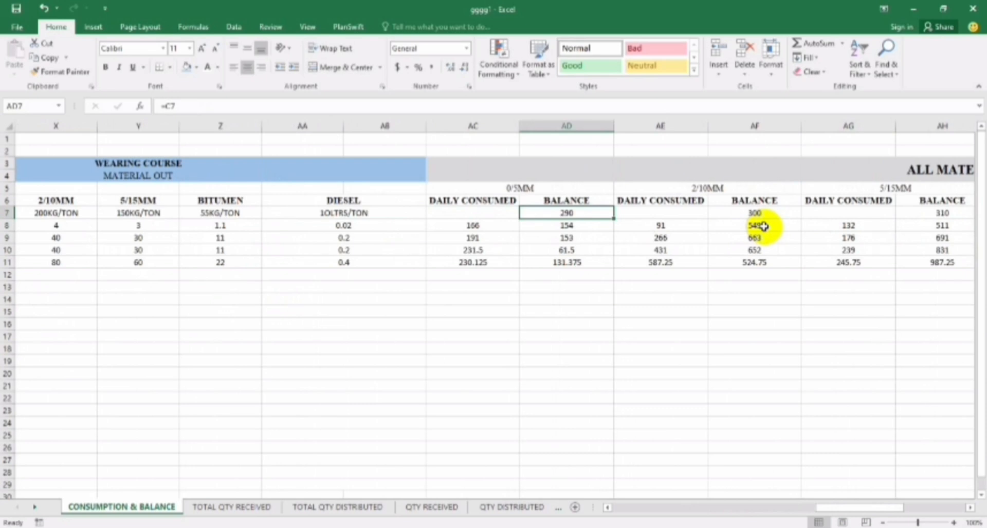
key("Down")
key("Left")
key("Left")
key("Left")
key("Left")
key("Left")
key("Left")
key("Left")
key("Left")
key("Left")
key("Left")
key("Left")
key("Left")
key("Left")
key("Left")
key("Left")
key("Left")
key("Left")
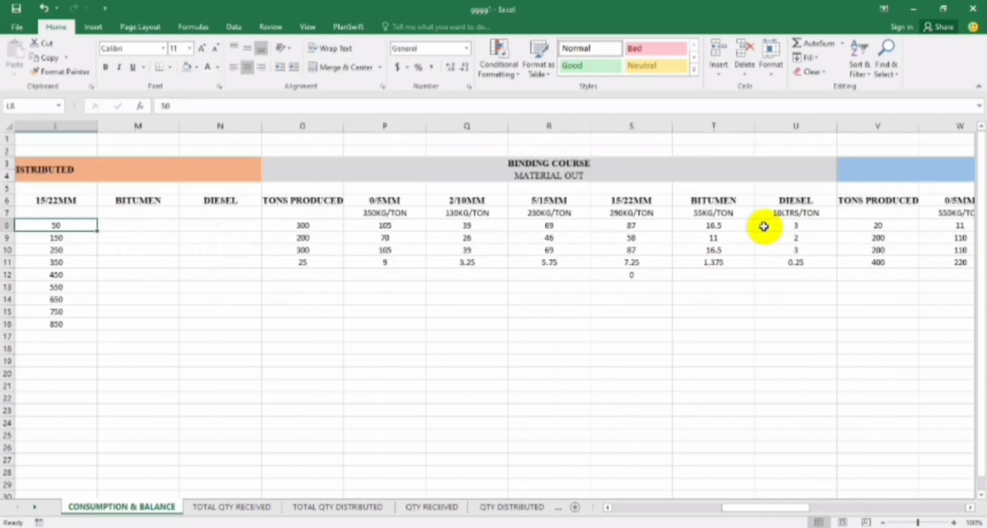
key("Left")
key("Left")
key("Left")
key("Left")
key("Left")
key("Left")
key("Left")
key("Left")
key("Left")
key("Left")
key("Left")
Examine the 15/22MM DAILY CONSUMED and BALANCE formulas in AI8 and AJ8 under ALL MATERIAL BALANCE
key("Right")
key("Right")
key("Right")
key("Right")
key("Right")
key("Right")
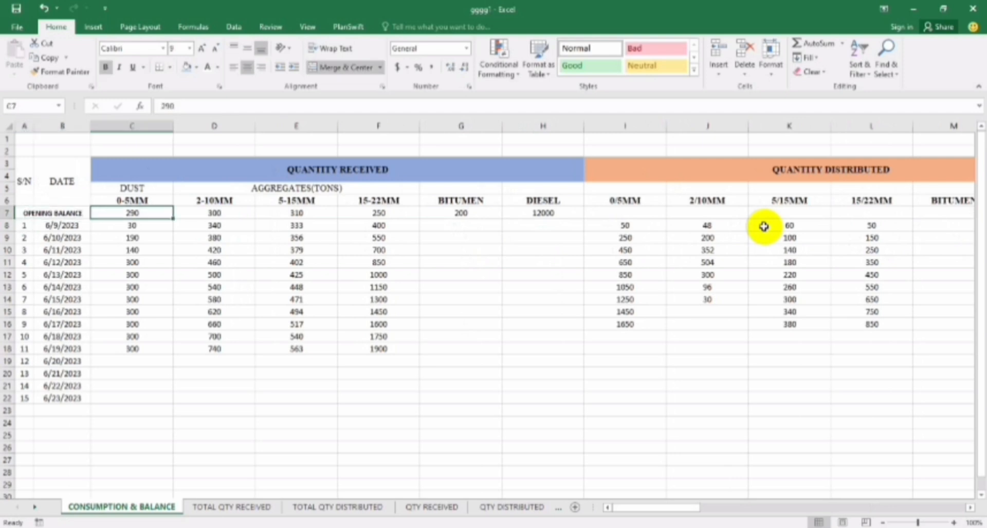
key("Right")
key("Right")
key("Right")
key("Right")
key("Right")
key("Right")
key("Right")
key("Right")
key("Right")
key("Right")
key("Right")
key("Right")
key("Right")
key("Right")
key("Right")
key("Right")
key("Right")
key("Right")
key("Right")
key("Right")
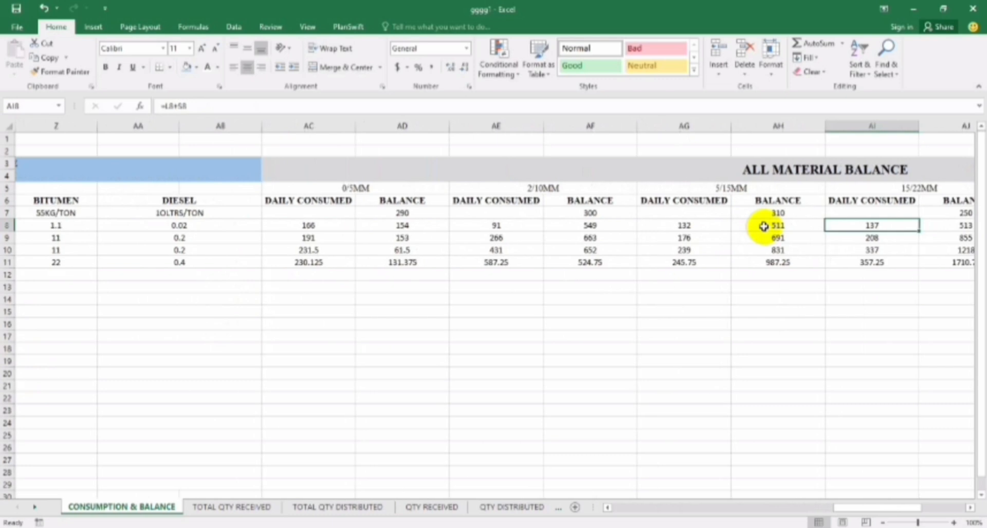
key("Right")
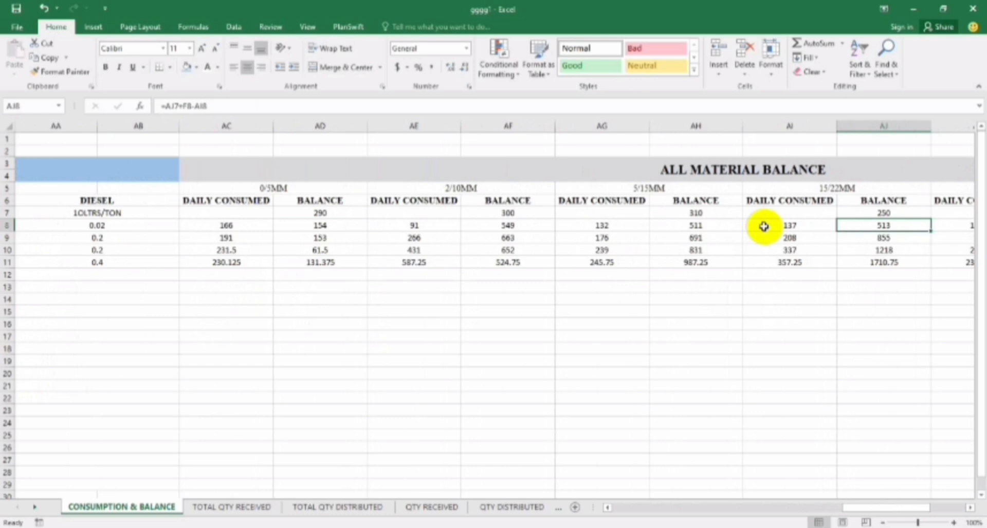
Inspect the 5/15MM opening balance in AH7, the BALANCE formula in AH8 and the DAILY CONSUMED formula in AG8
key("Left")
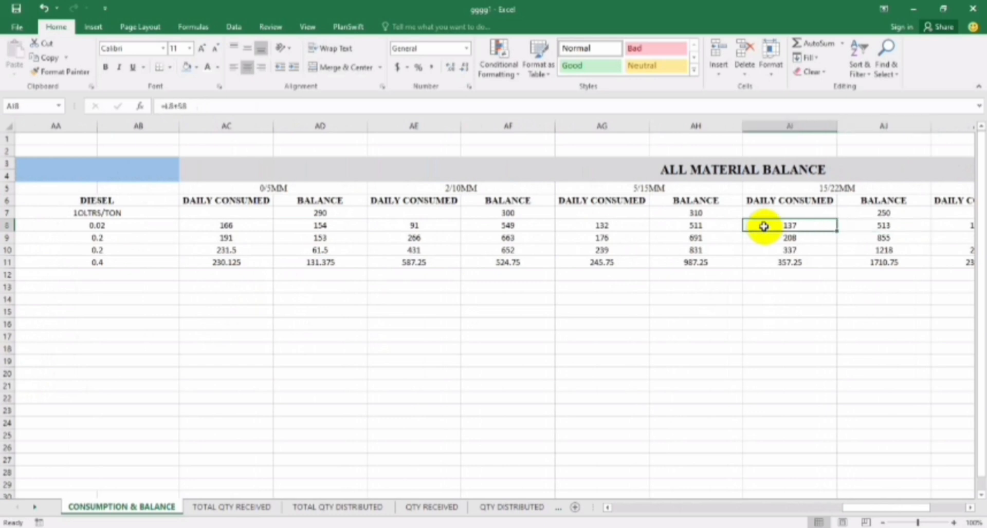
key("Left")
key("Up")
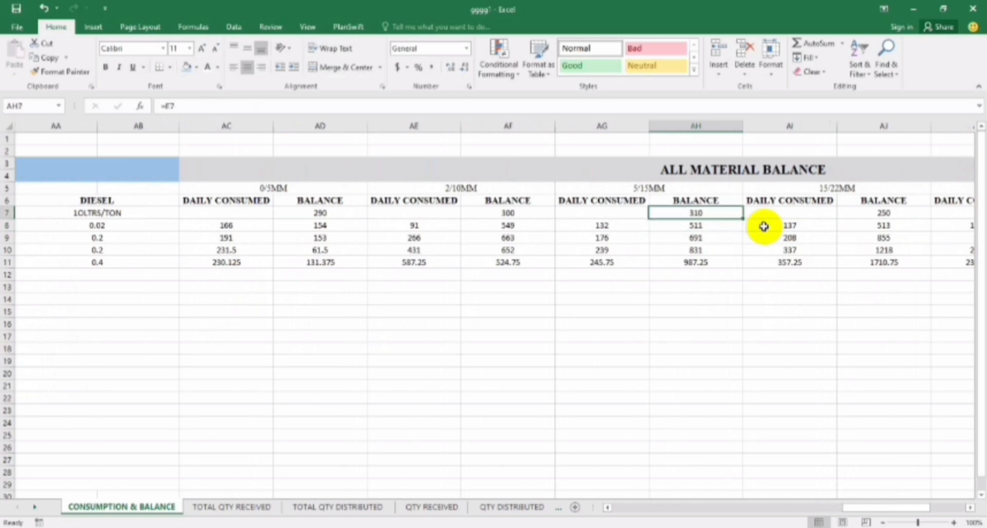
key("Down")
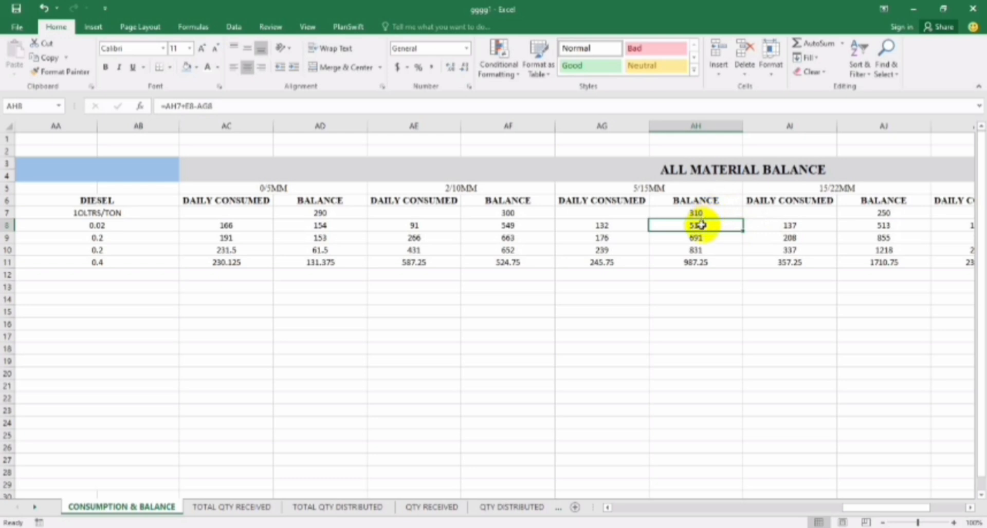
key("Left")
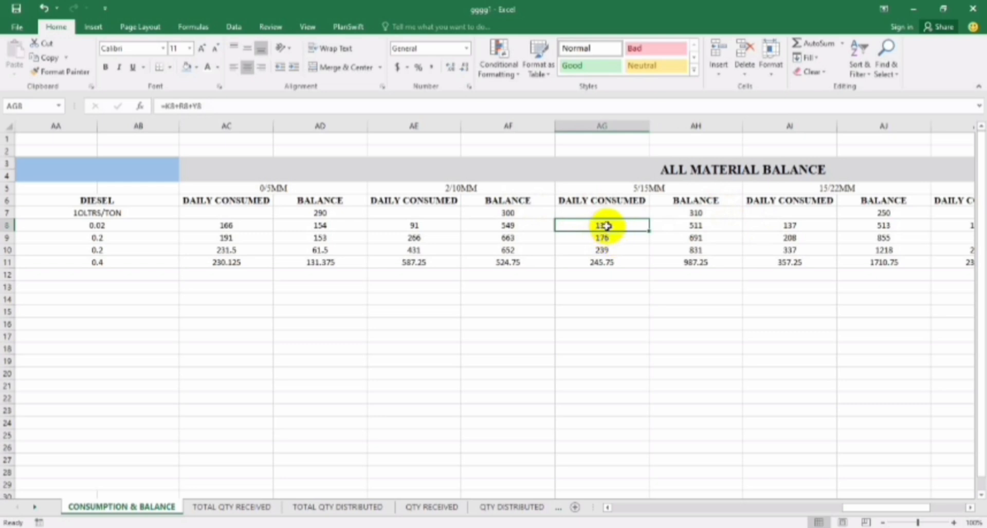
left_click(689, 225)
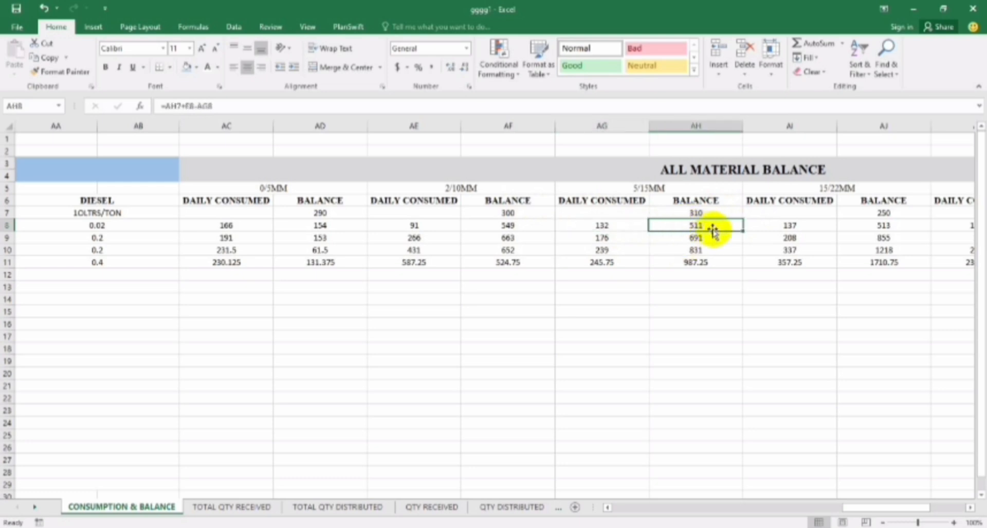
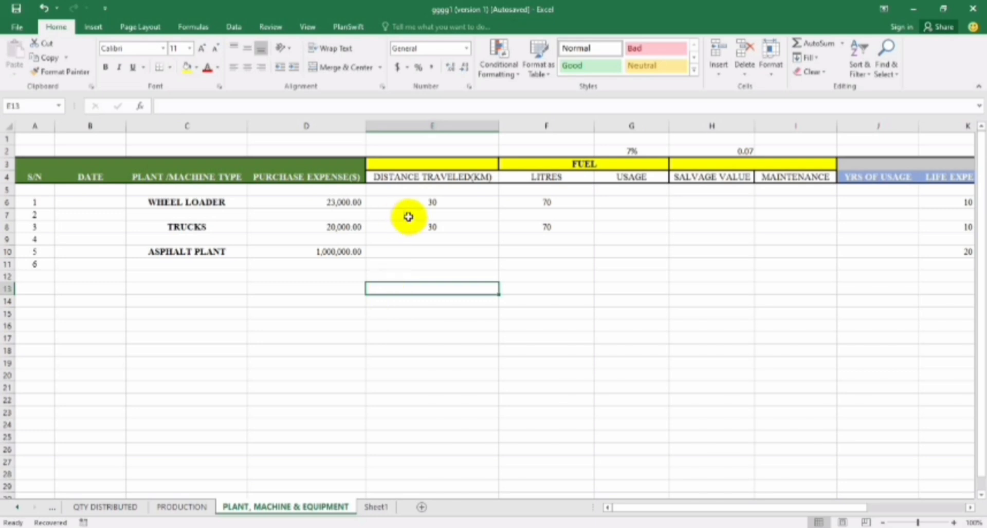
Calculate the WHEEL LOADER fuel USAGE in G6 by dividing distance traveled by litres with =E6/F6
left_click(437, 212)
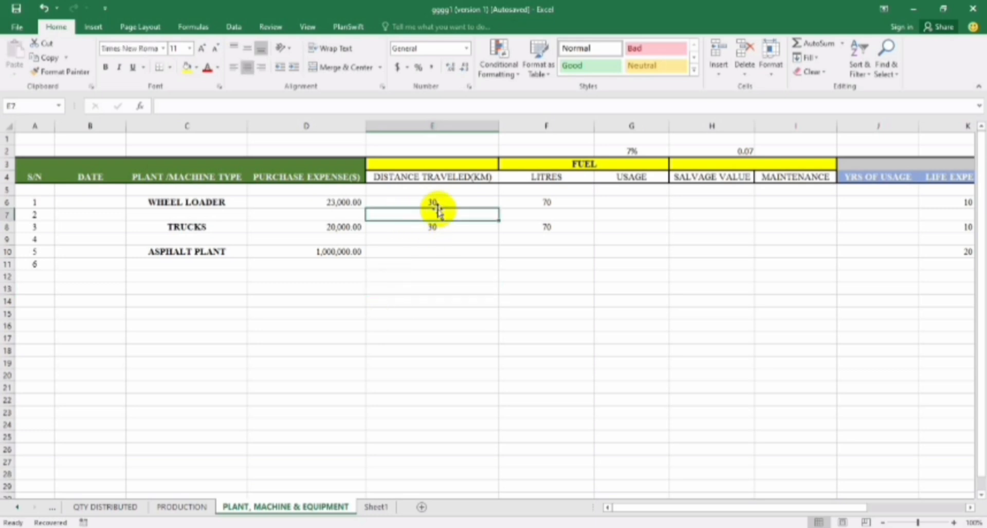
left_click(615, 202)
type("=")
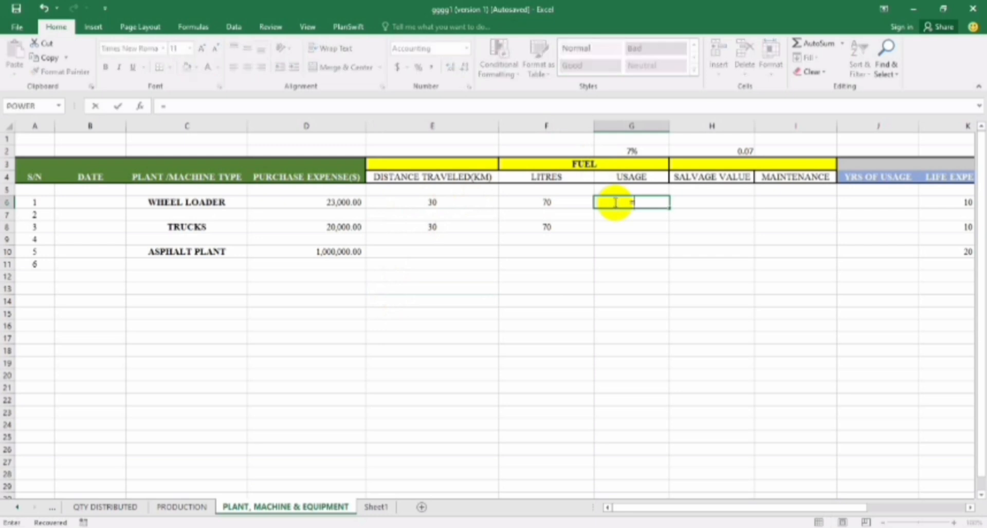
left_click(442, 202)
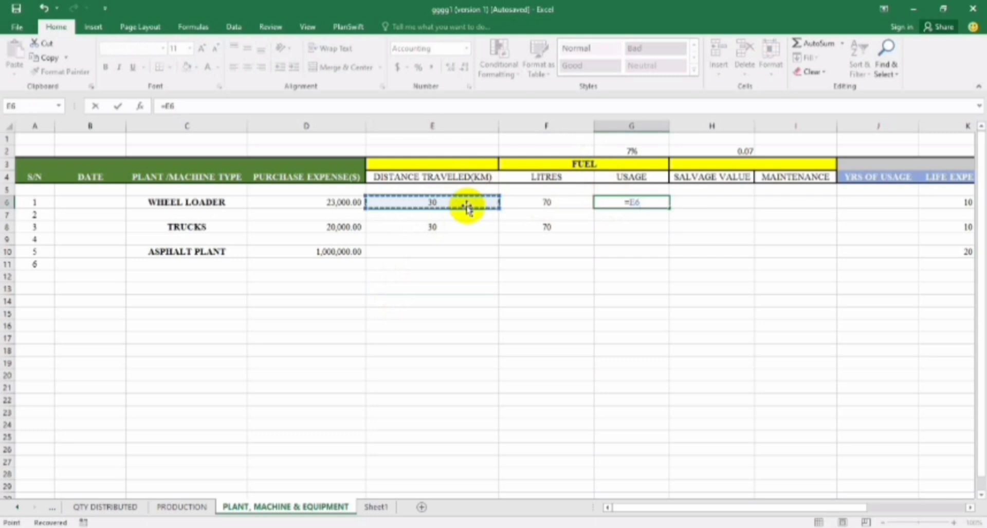
type("/")
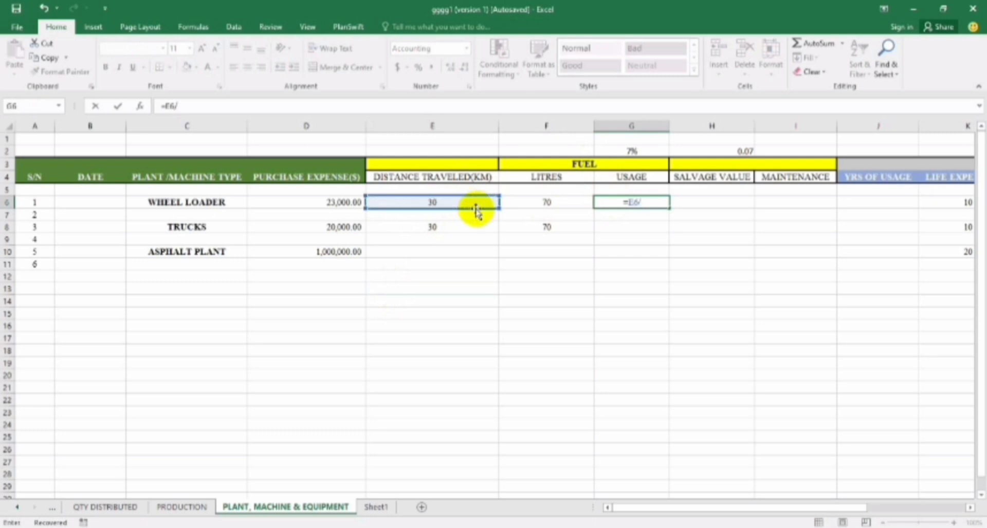
left_click(515, 203)
key("Return")
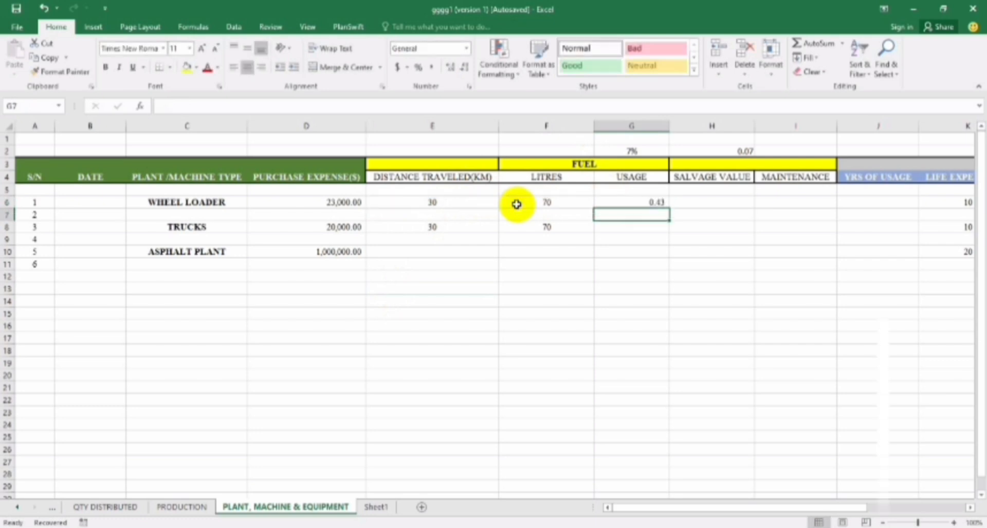
left_click(636, 200)
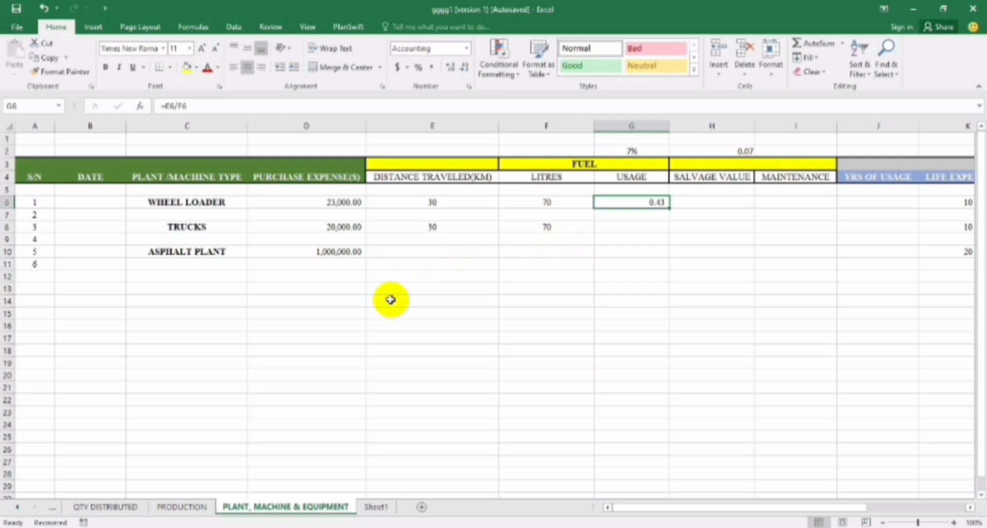
Bold the "average fuel consumption- wheel loader" title in F10:G10 of Sheet1
left_click(374, 505)
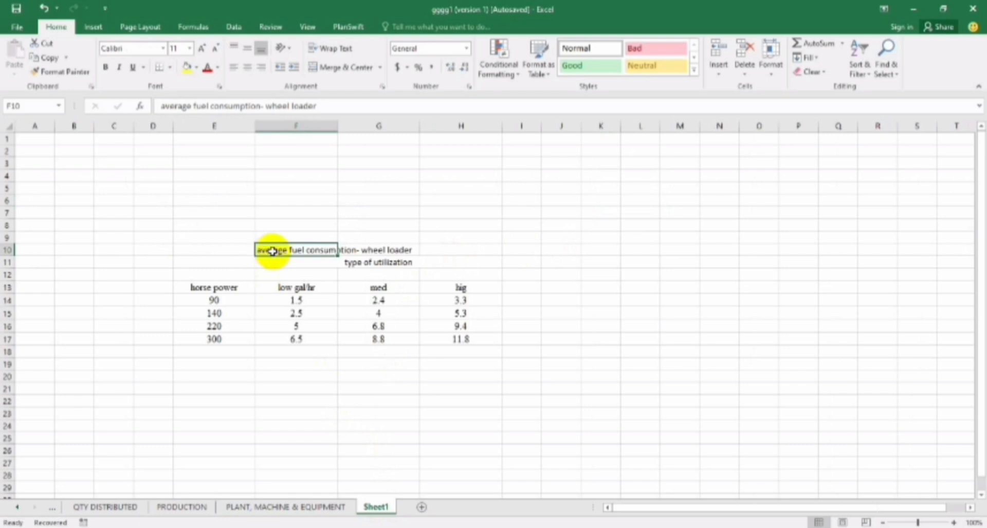
left_click_drag(273, 250, 380, 253)
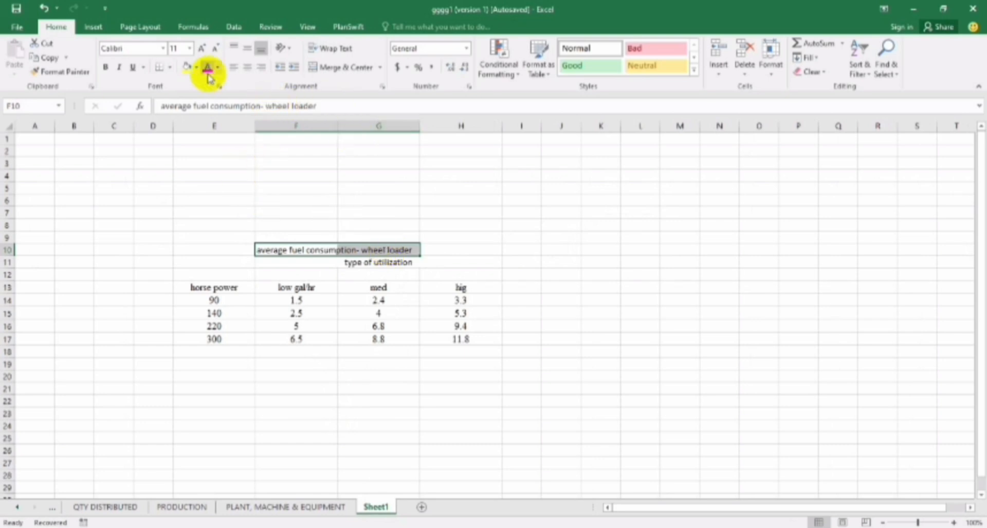
left_click(105, 67)
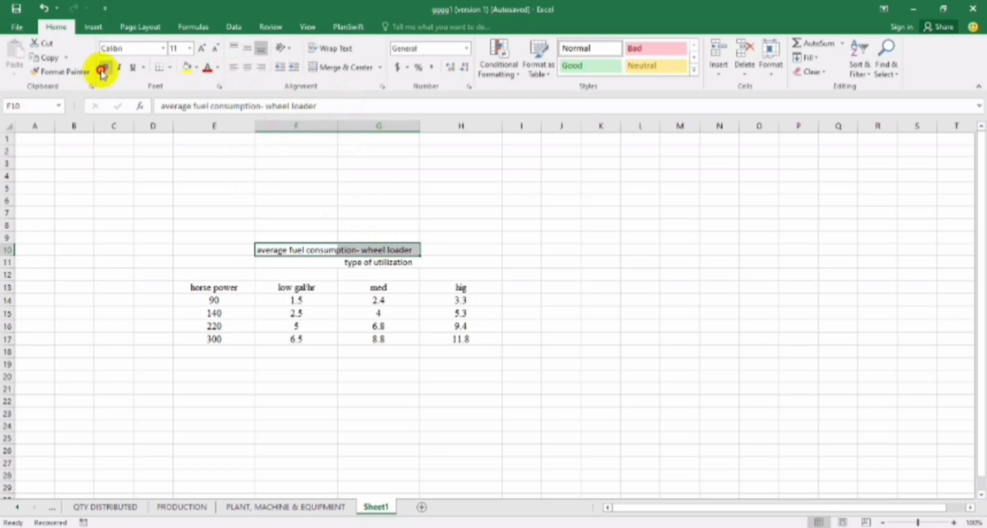
Calculate the fuel consumption of the 220 horse power wheel loader in E21 with =0.9*0.9*0.04*E16
left_click(175, 284)
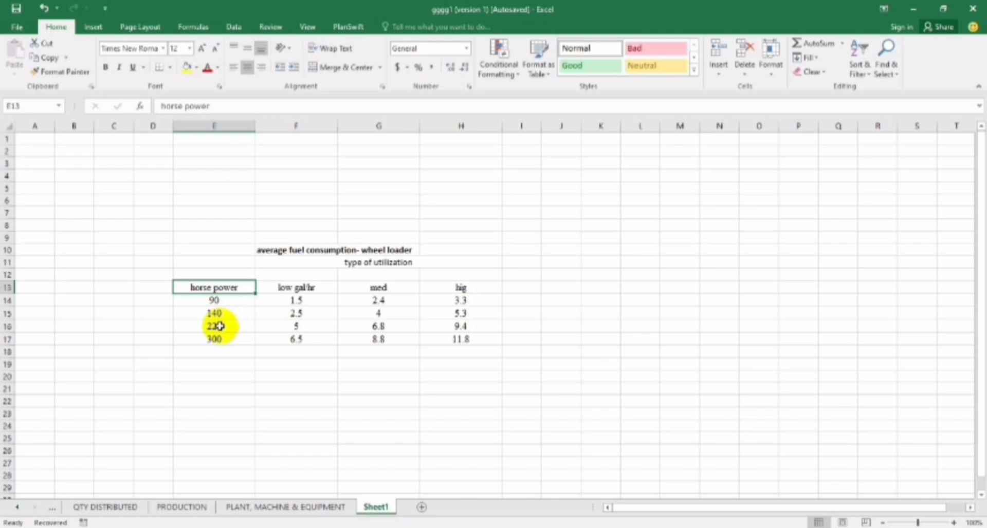
left_click(219, 326)
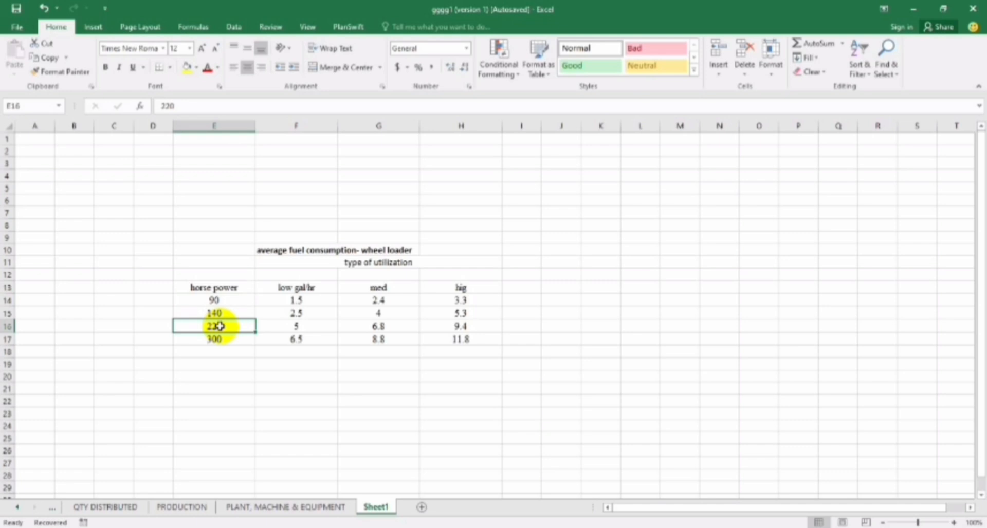
left_click(209, 387)
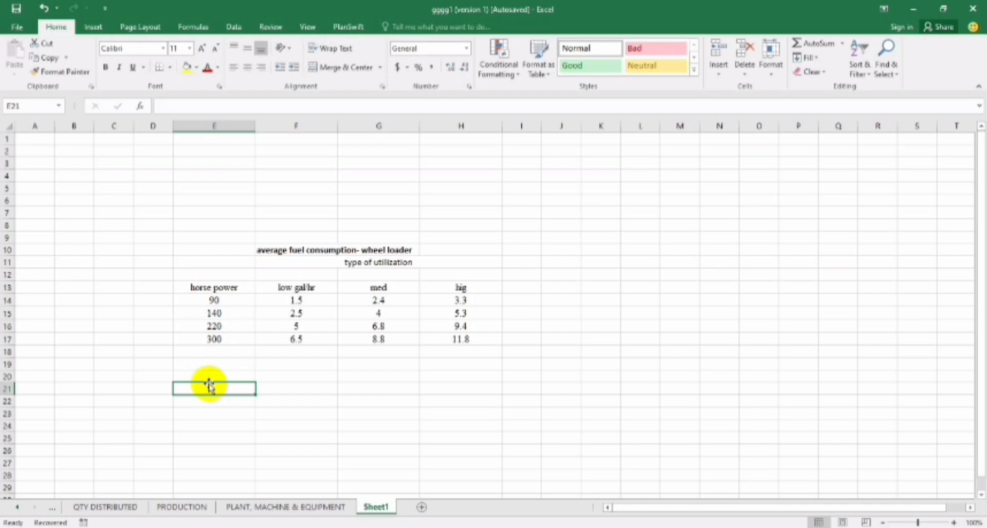
type("00")
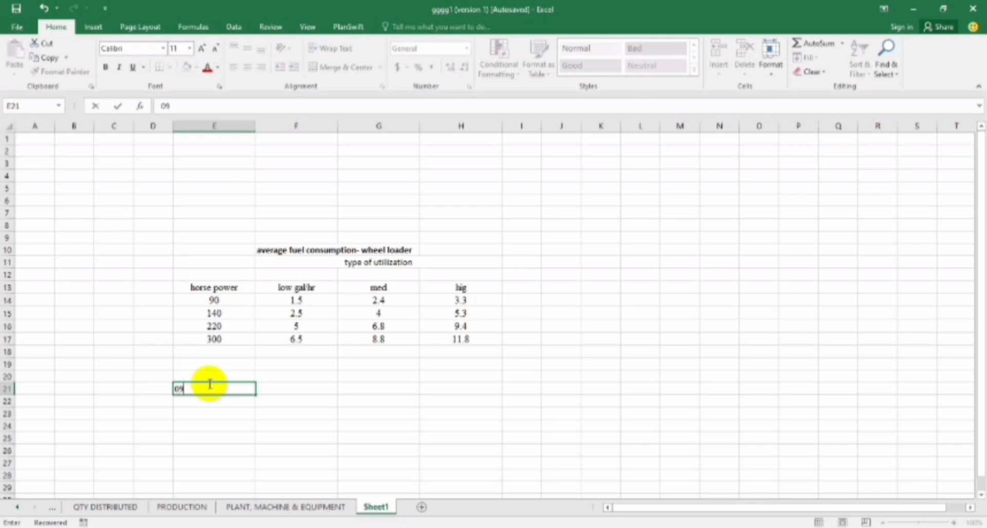
key("BackSpace")
key("BackSpace")
type("0.9")
left_click(158, 106)
type("=")
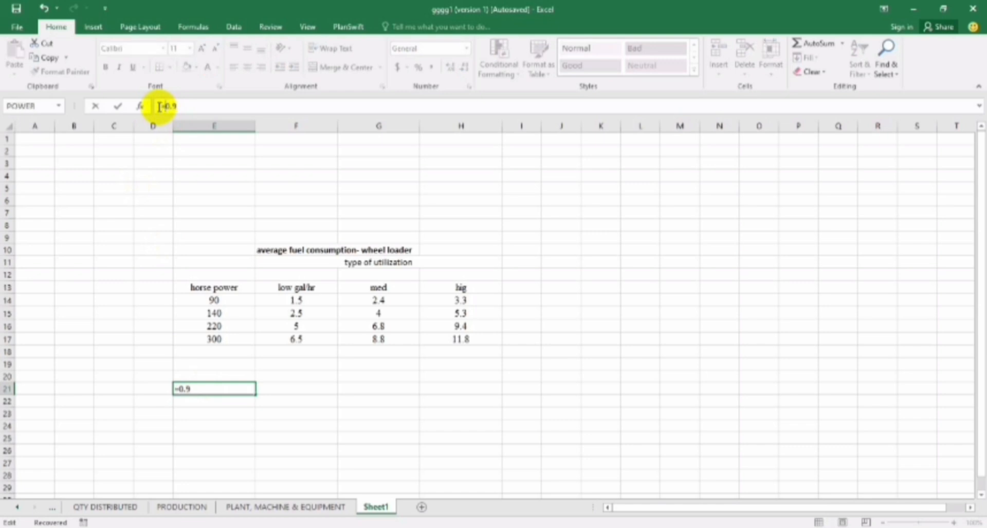
left_click(184, 108)
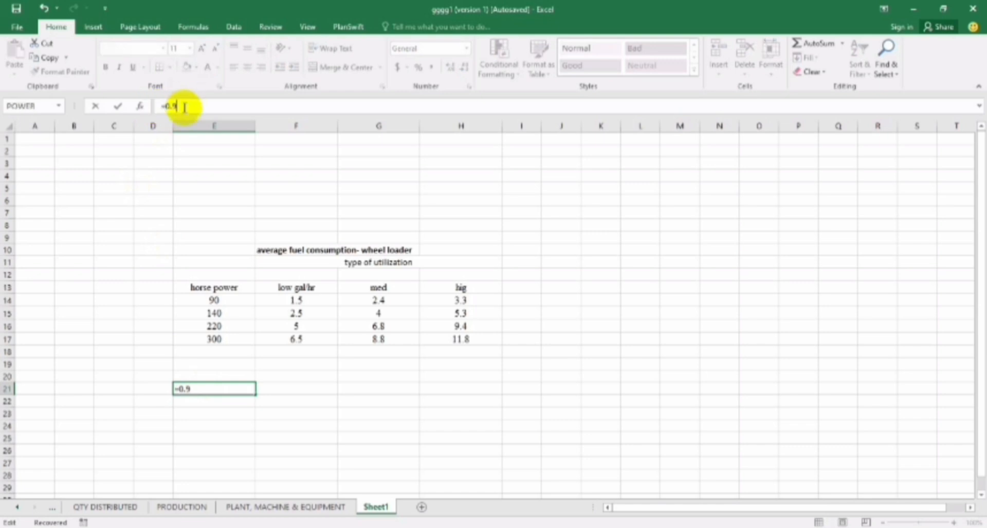
type("*0.9")
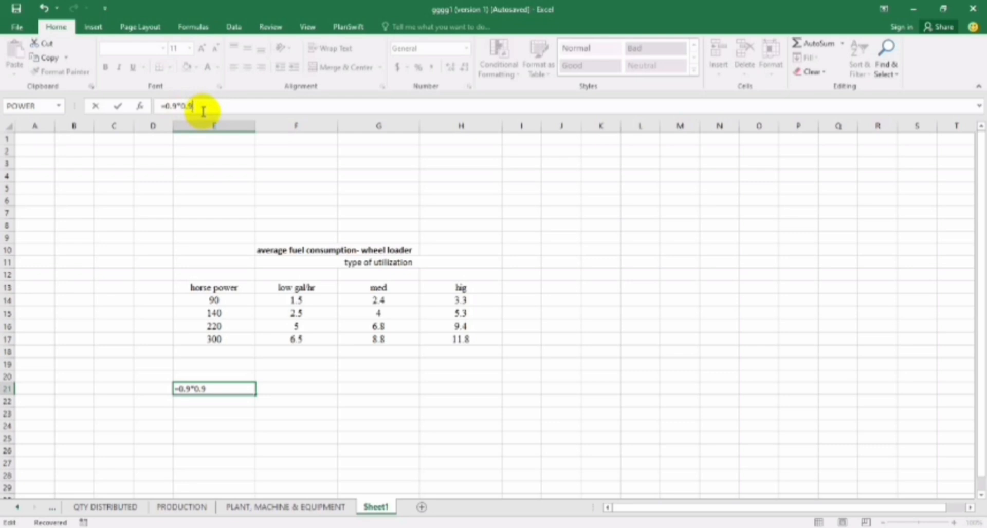
type("*0.04*")
left_click(223, 328)
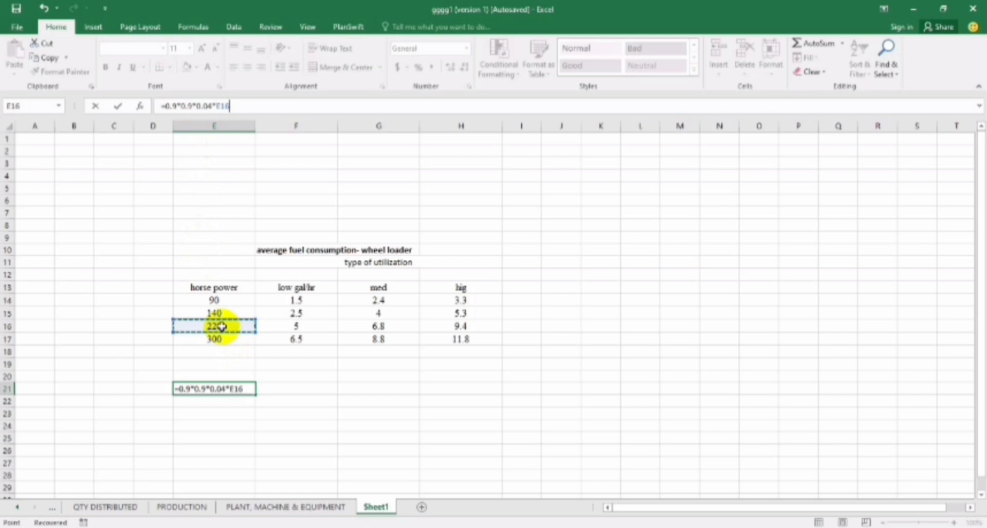
key("ctrl+Return")
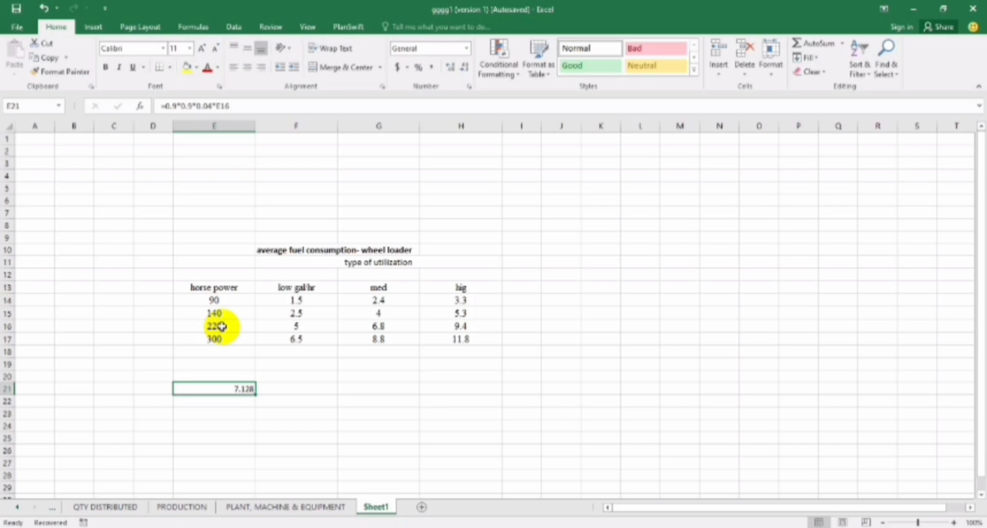
key("Left")
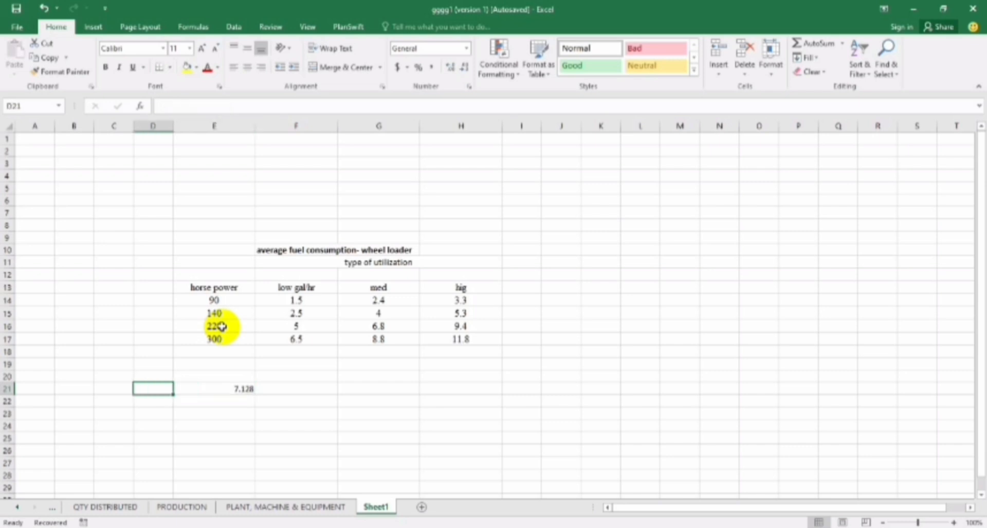
key("Right")
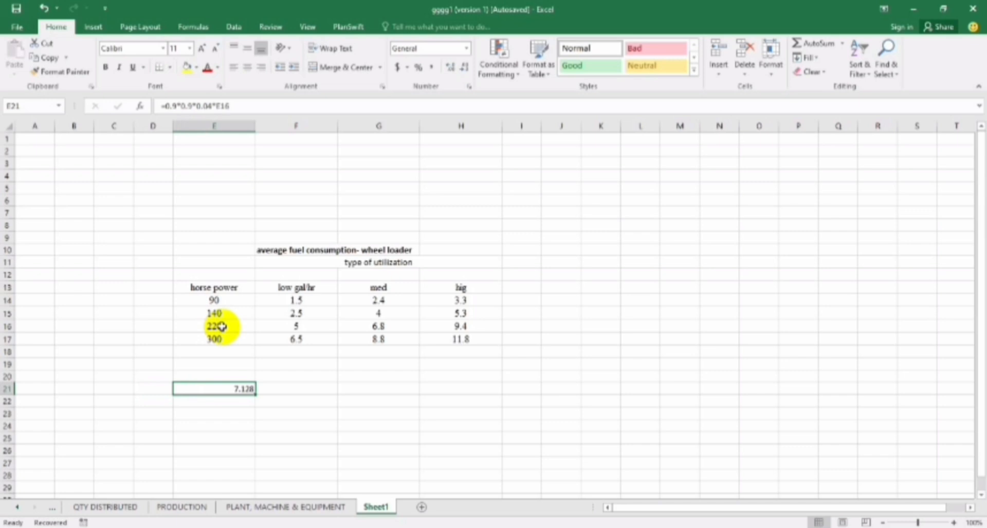
Review the WHEEL LOADER purchase expense in D6 and its SALVAGE VALUE cell on the PLANT, MACHINE & EQUIPMENT sheet
left_click(273, 508)
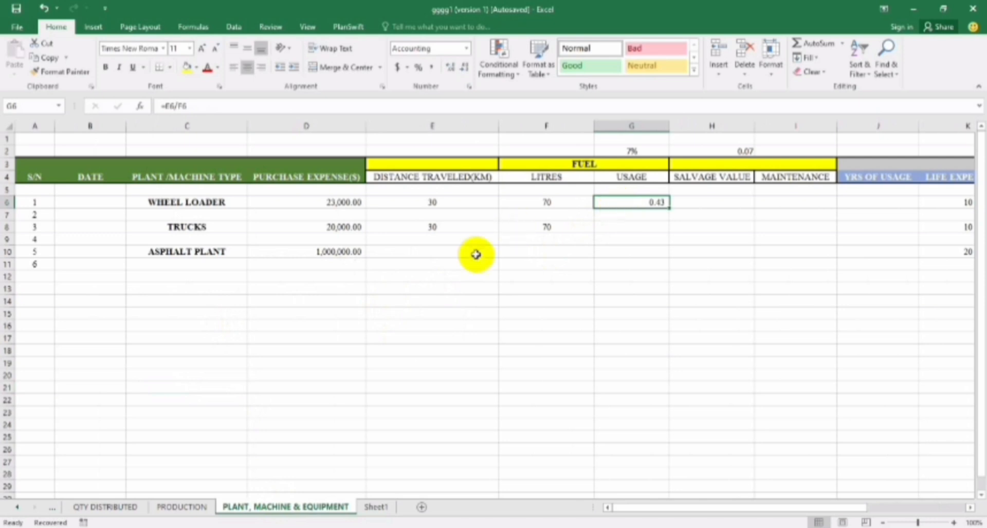
left_click(695, 202)
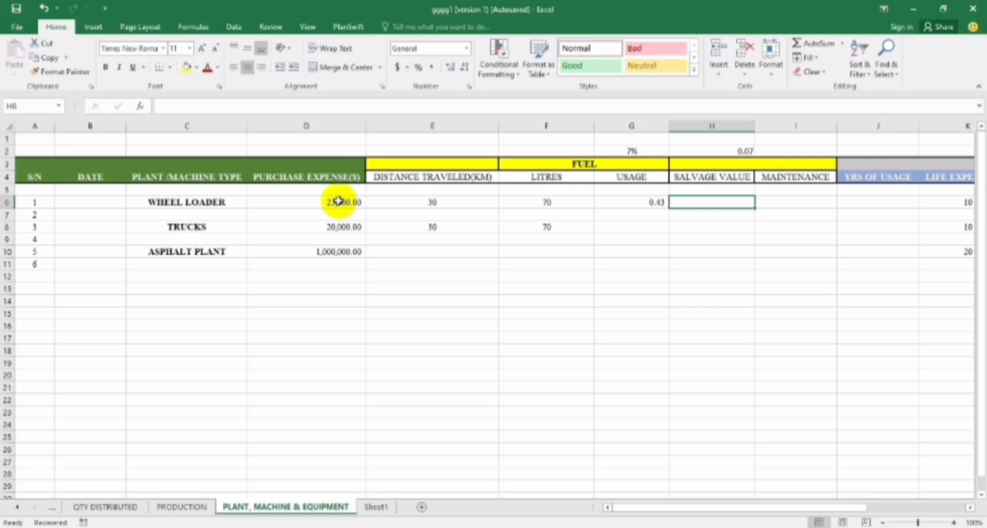
key("Up")
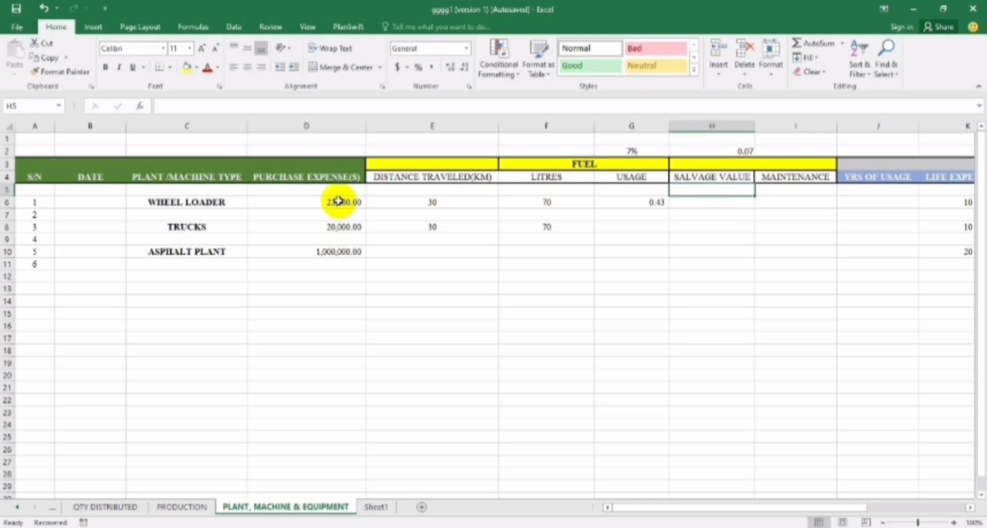
left_click(290, 202)
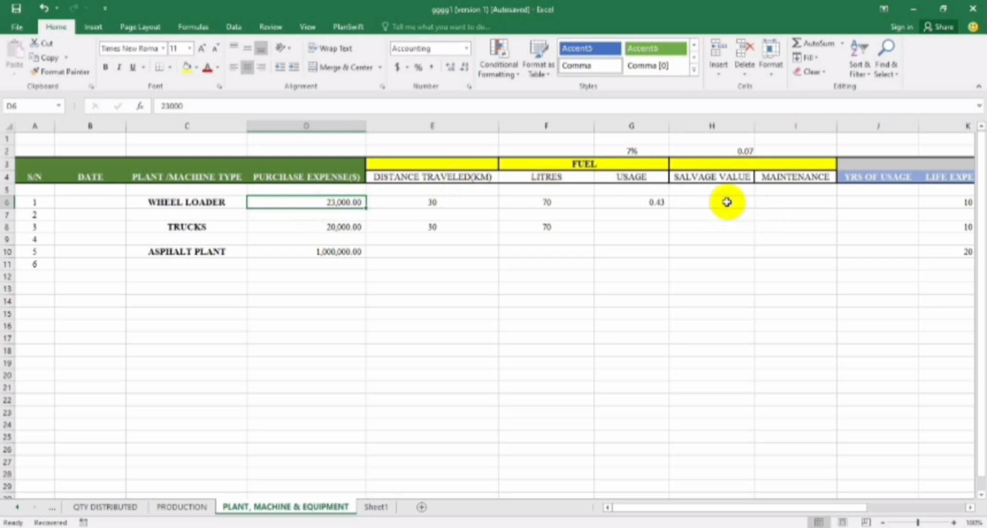
left_click(707, 189)
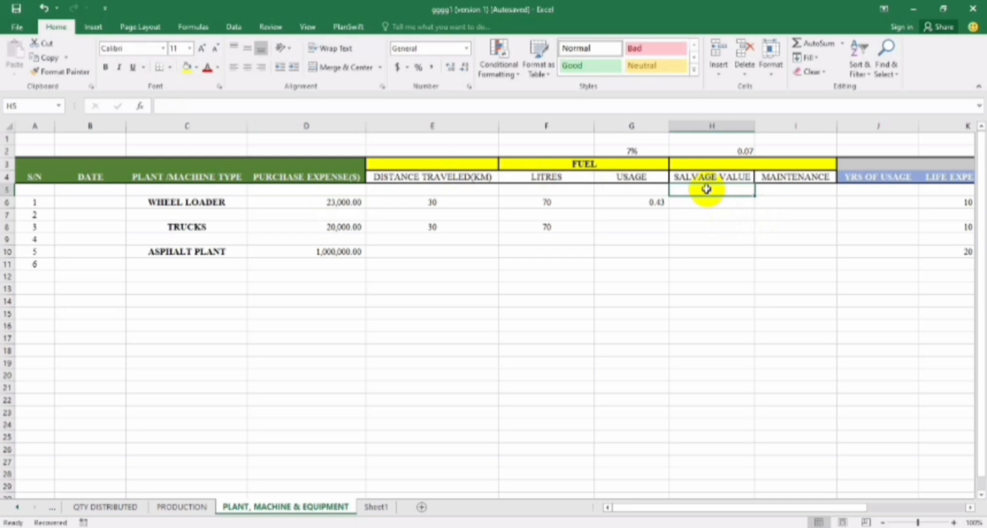
type("=")
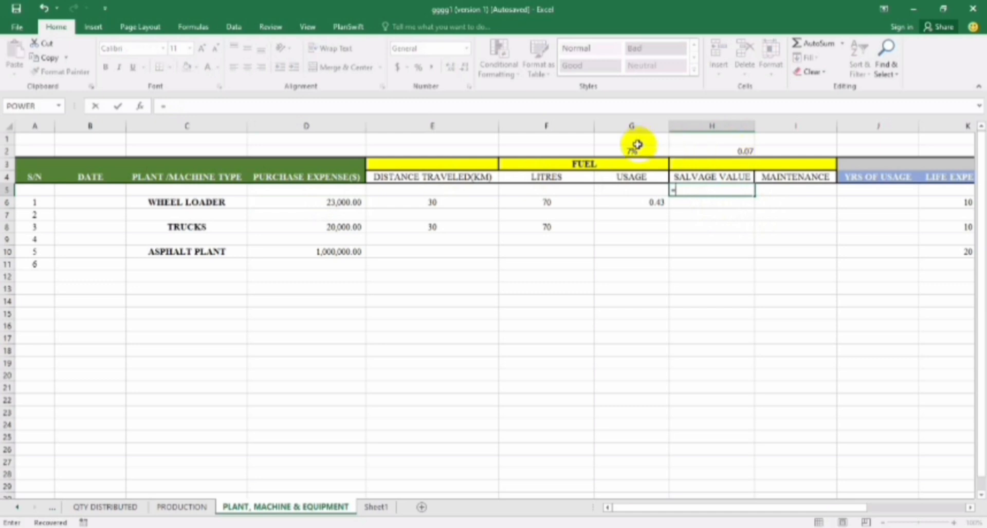
left_click(705, 150)
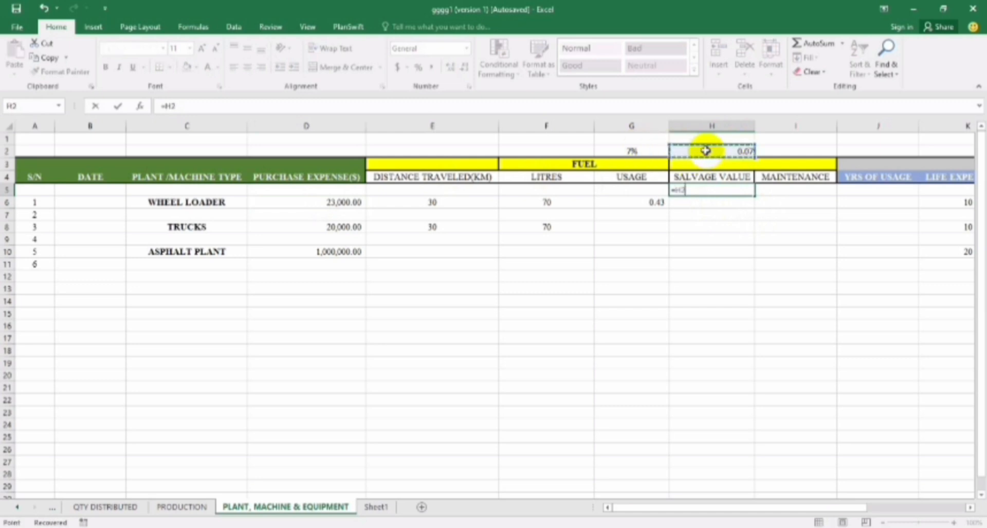
type("/")
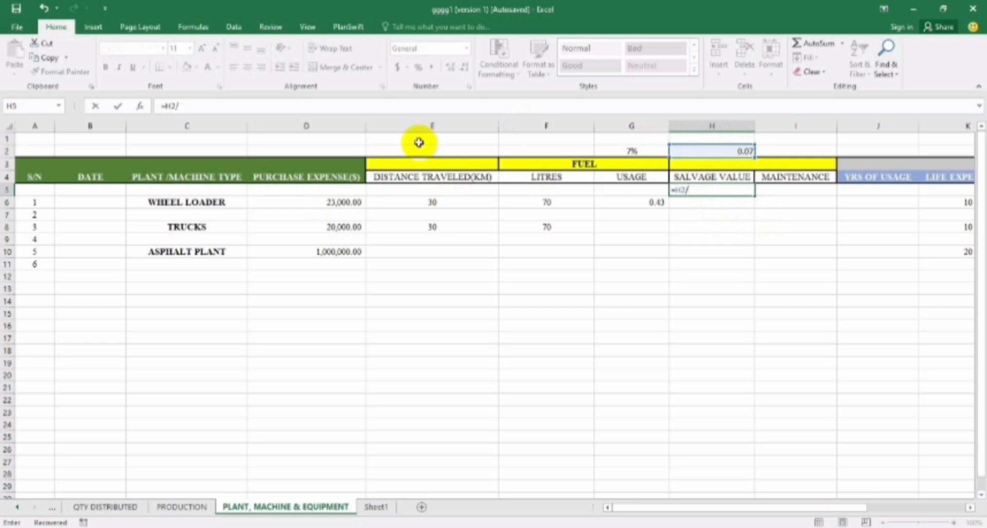
type("po")
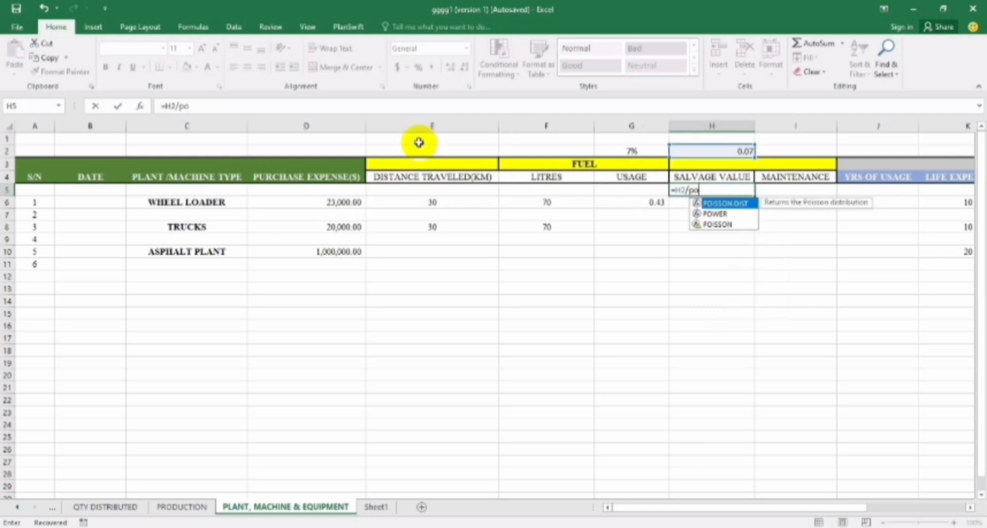
type("wer")
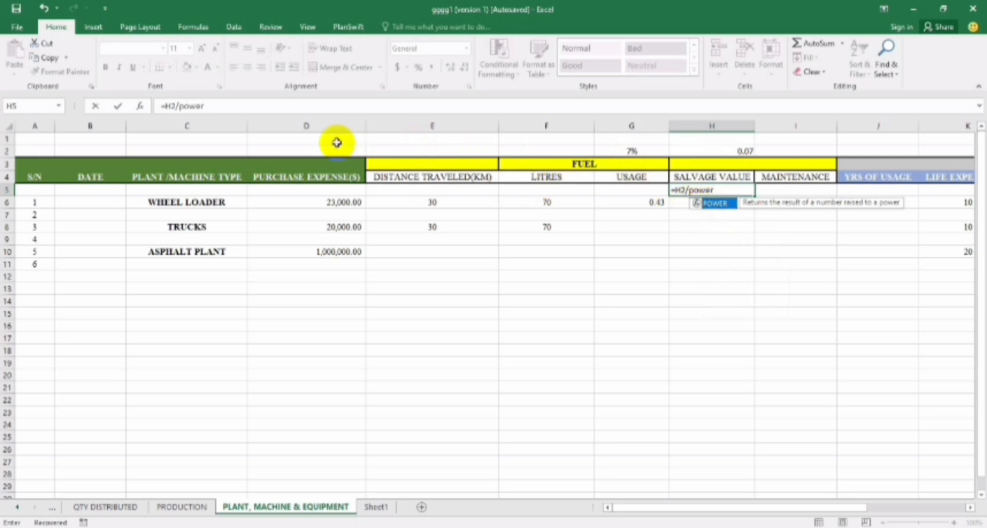
type("9")
key("BackSpace")
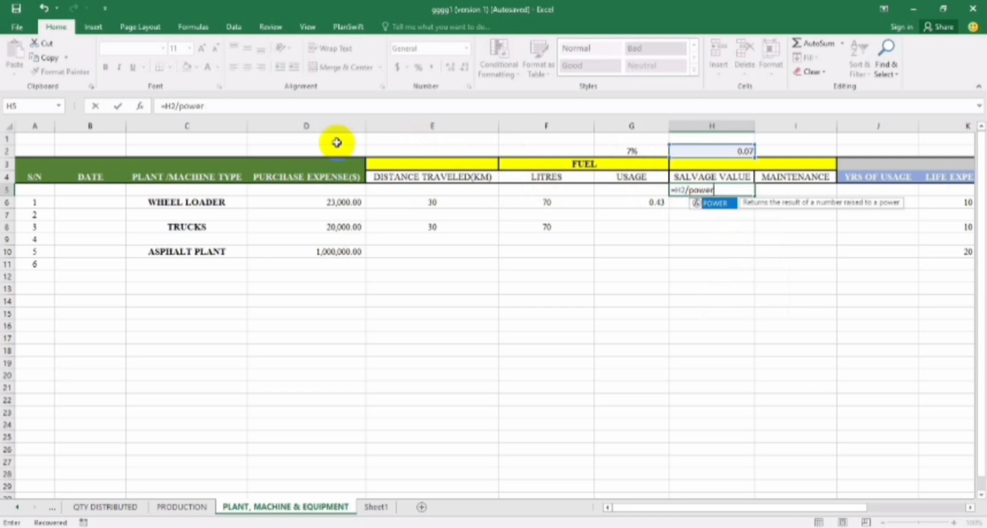
type("(")
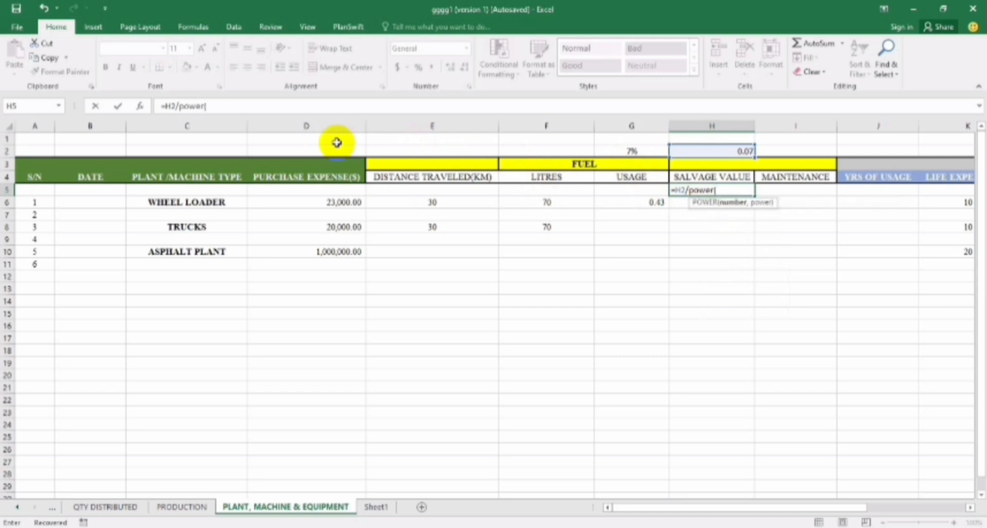
type("1")
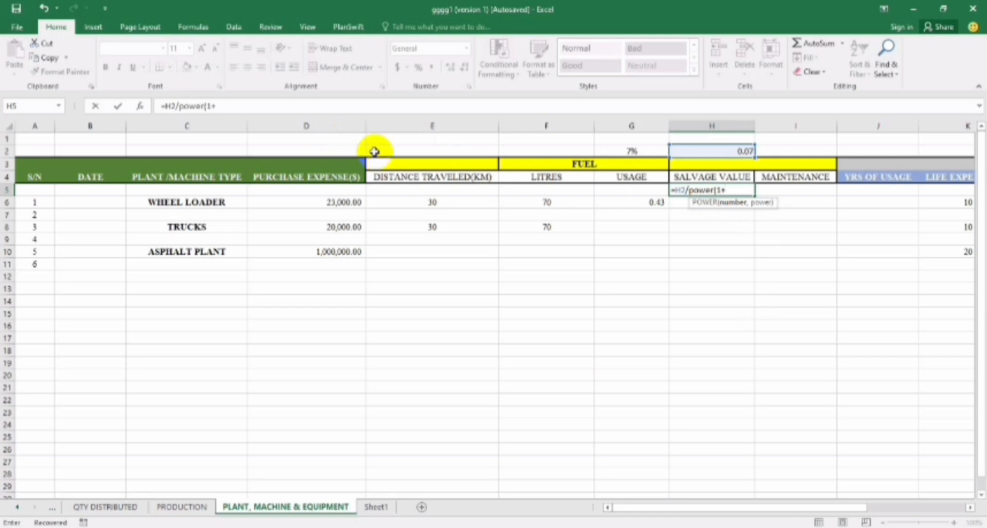
type("+")
left_click(702, 151)
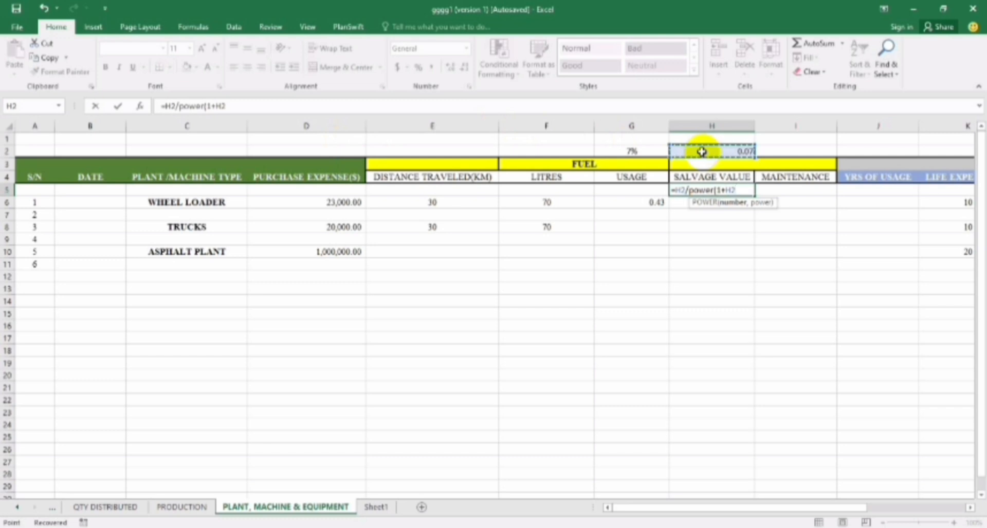
type("0")
key("BackSpace")
key("BackSpace")
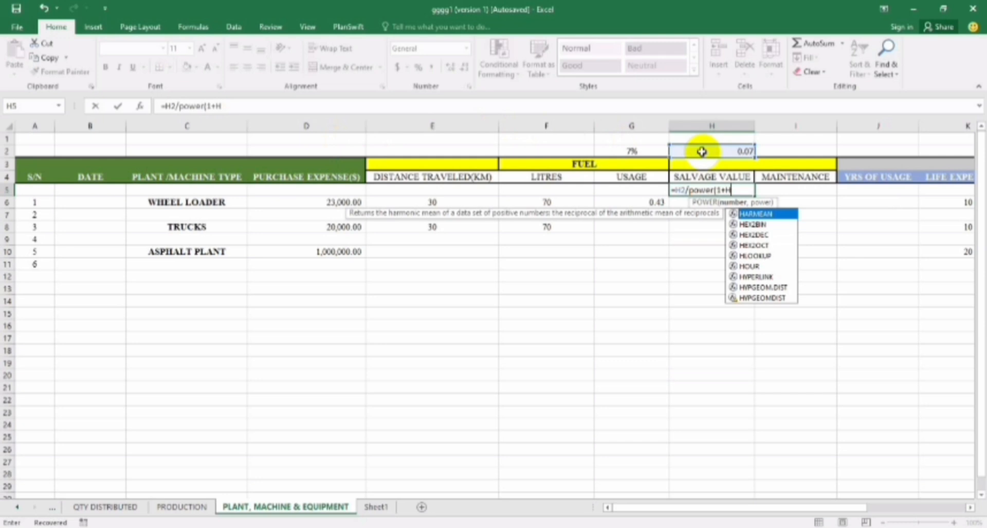
key("BackSpace")
key("BackSpace")
key("BackSpace")
key("BackSpace")
key("BackSpace")
key("BackSpace")
key("BackSpace")
key("BackSpace")
key("BackSpace")
key("BackSpace")
key("BackSpace")
key("BackSpace")
key("BackSpace")
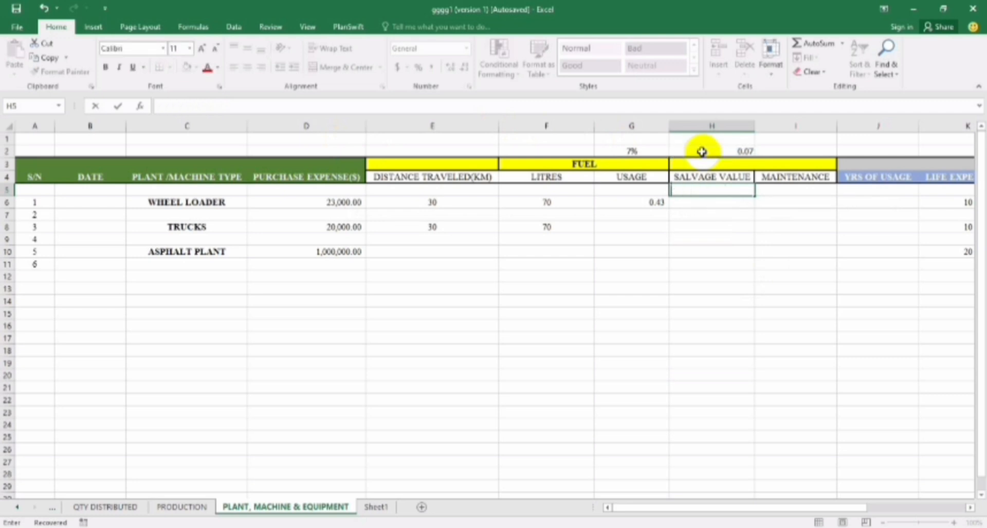
left_click(695, 224)
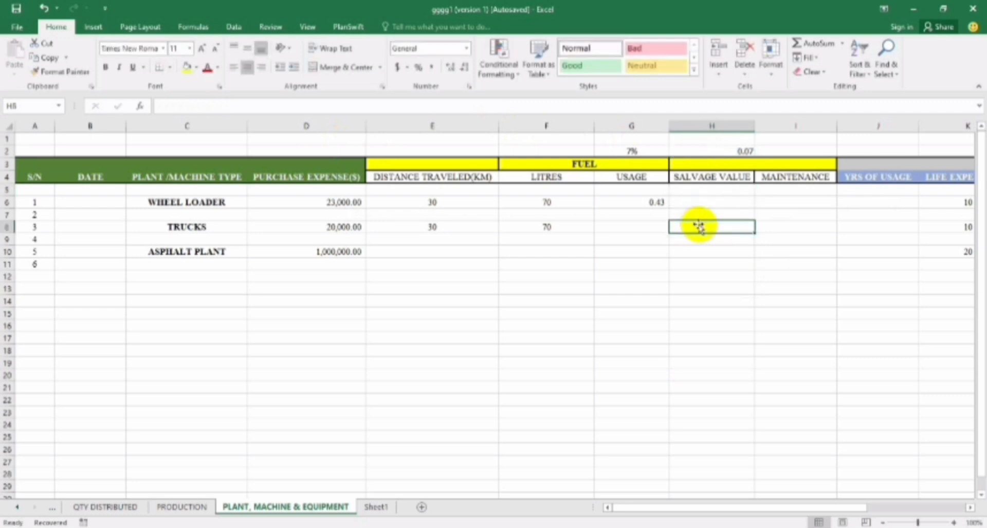
Enter the sinking fund factor formula =H2/POWER(1+H2,K6)-1 in H5 under SALVAGE VALUE, accepting the proposed bracket correction
left_click(692, 190)
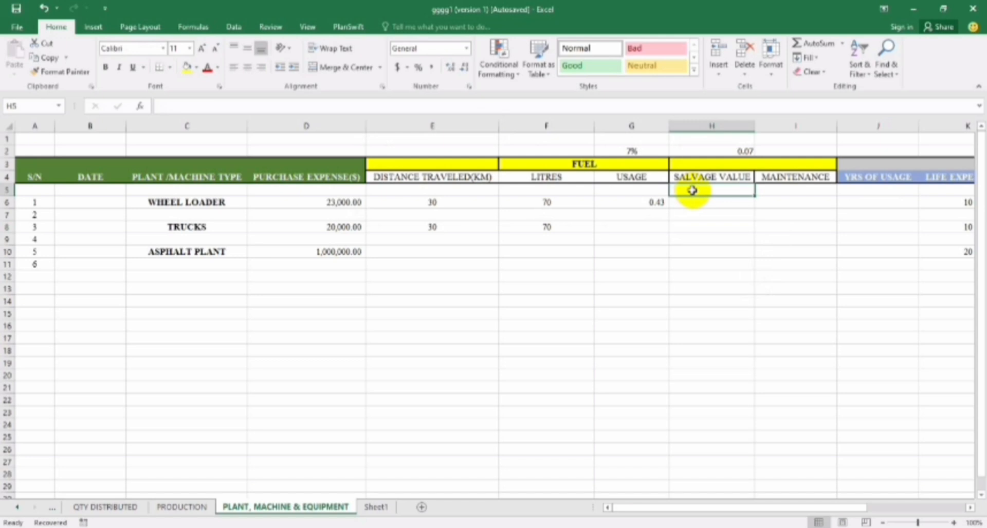
type("=")
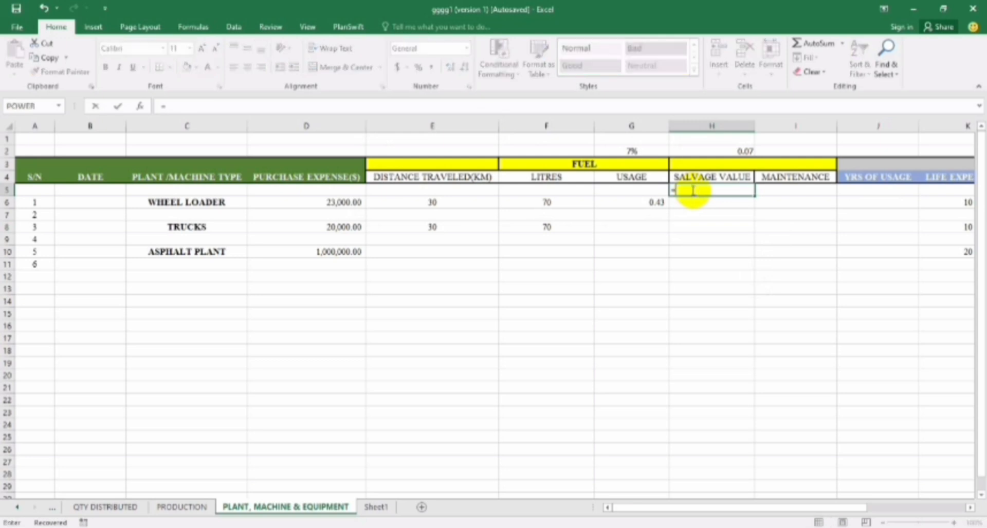
left_click(693, 152)
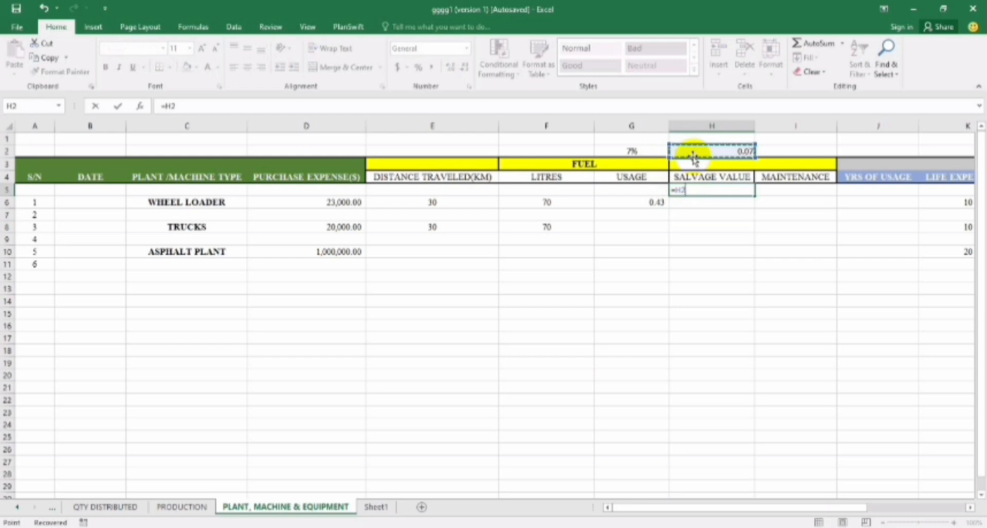
type("/po")
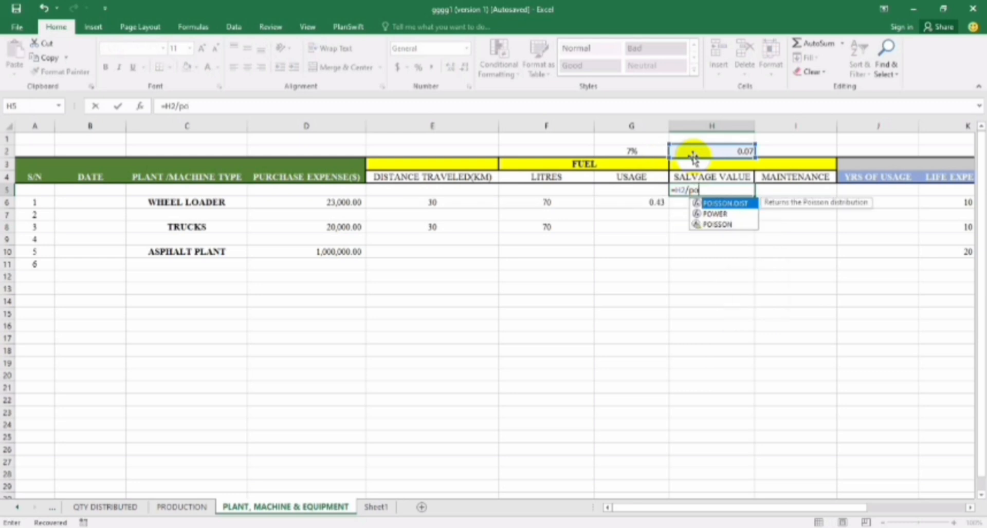
left_click(717, 215)
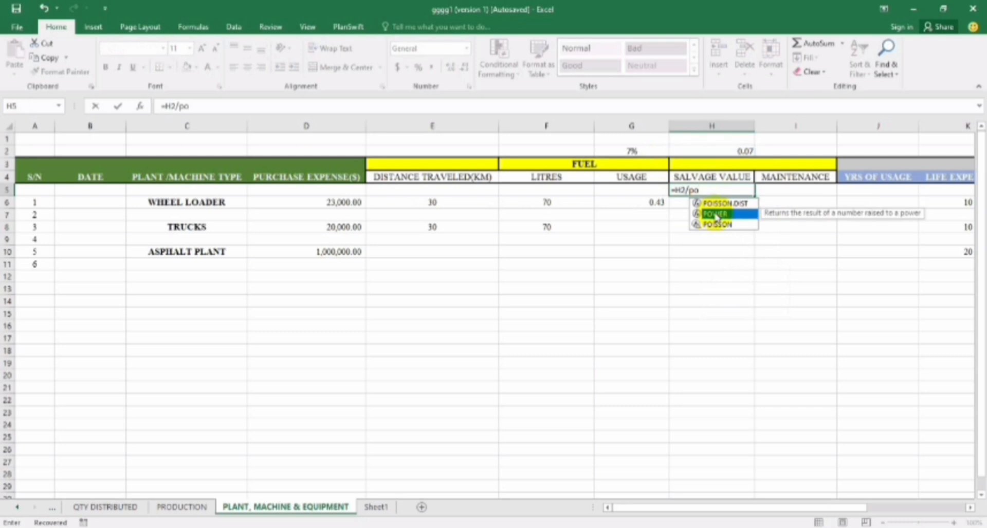
double_click(716, 214)
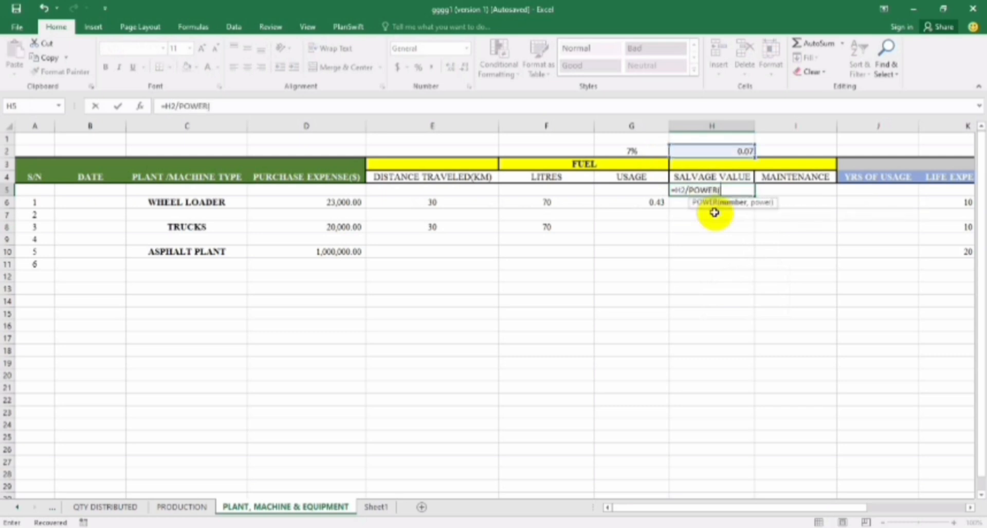
type("1+")
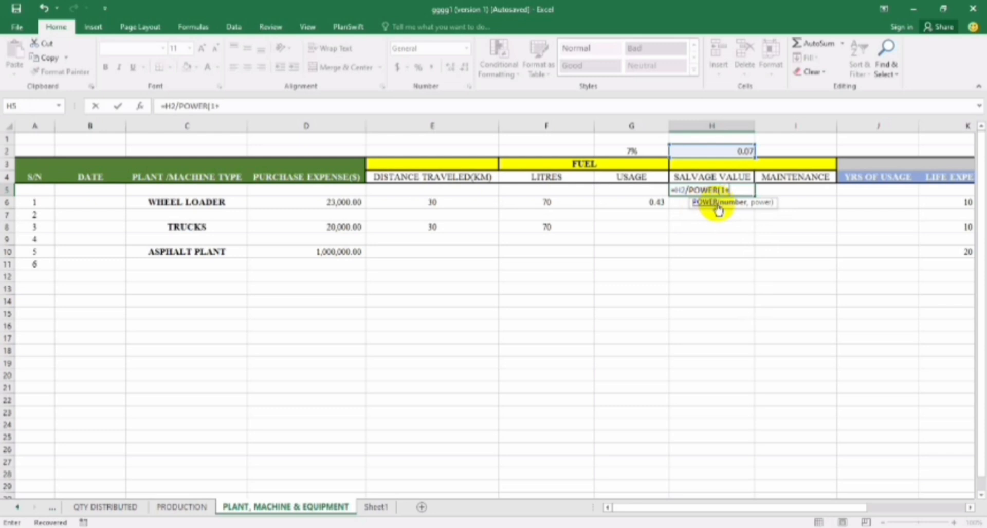
left_click(715, 153)
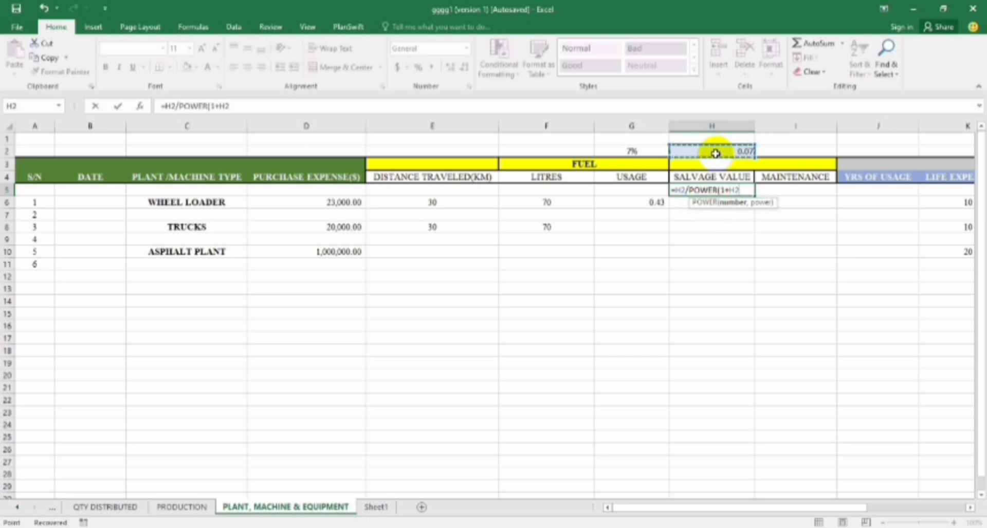
type(",")
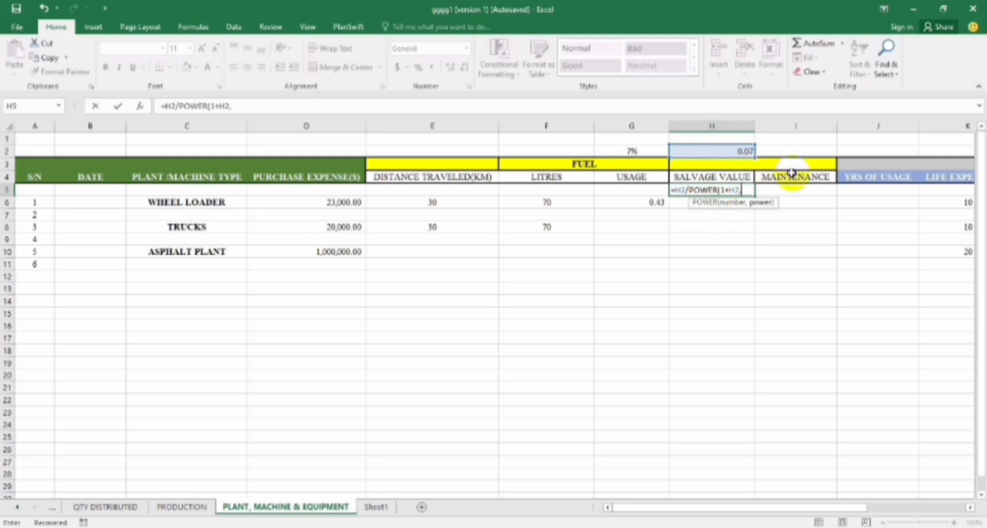
left_click(931, 206)
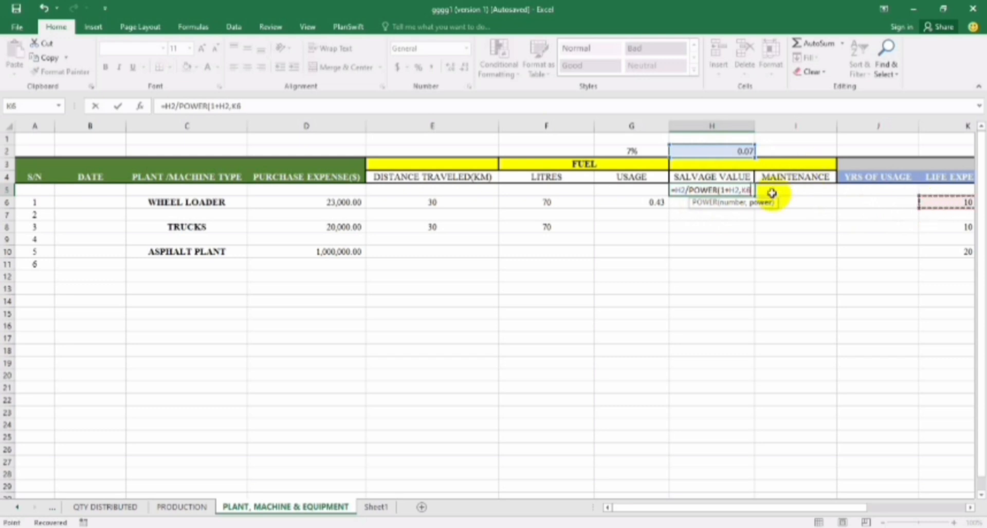
type(")-")
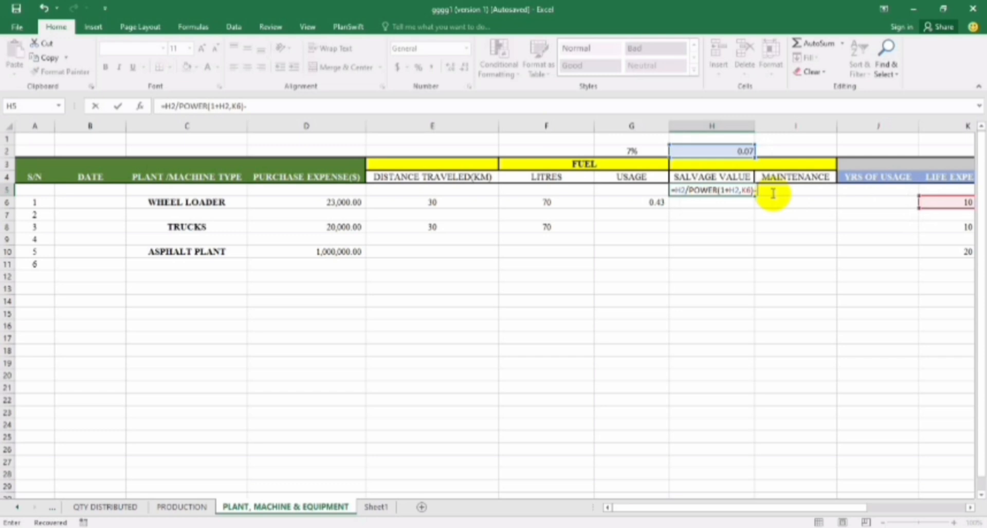
type("1")
type(")")
key("Return")
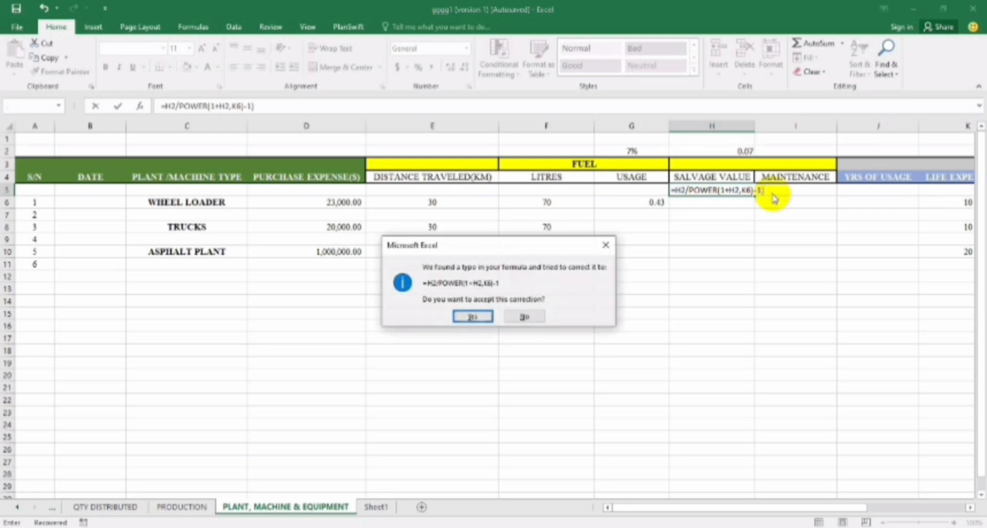
left_click(474, 317)
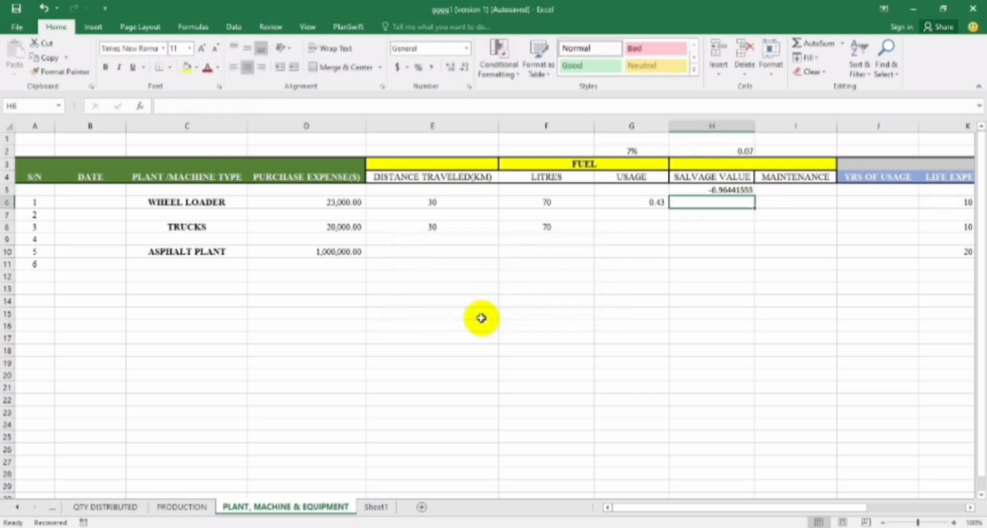
Enclose the denominator of the H5 formula in parentheses so it reads =H2/(POWER(1+H2,K6)-1)
left_click(696, 189)
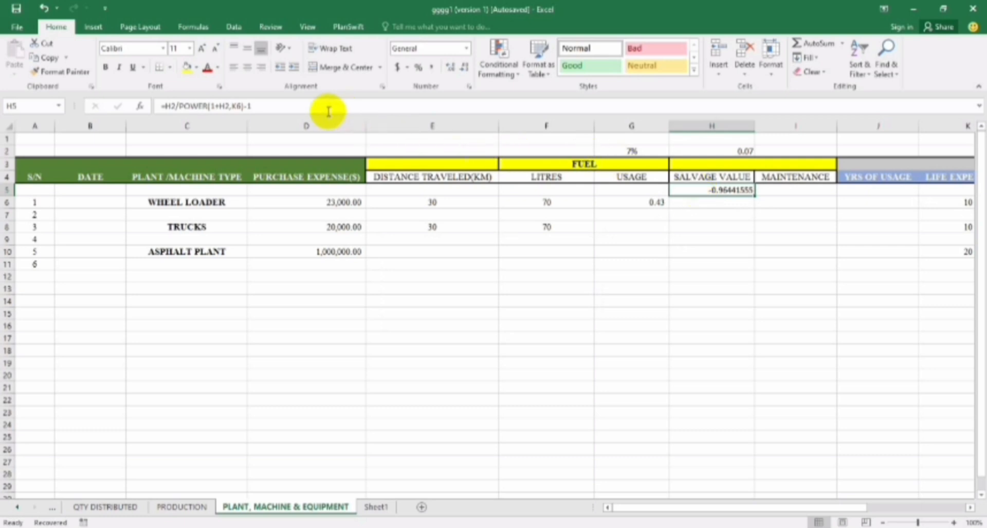
left_click(296, 106)
type(")")
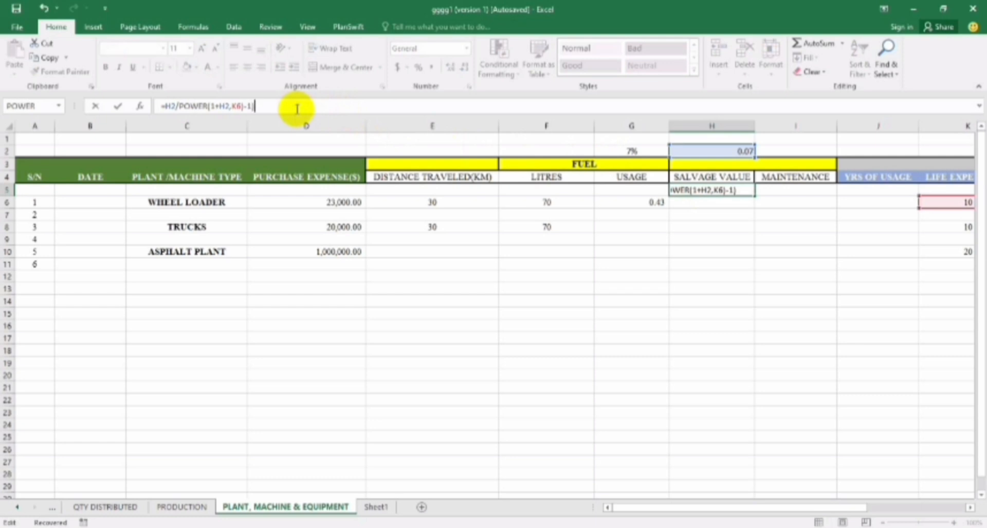
left_click(180, 107)
type("(")
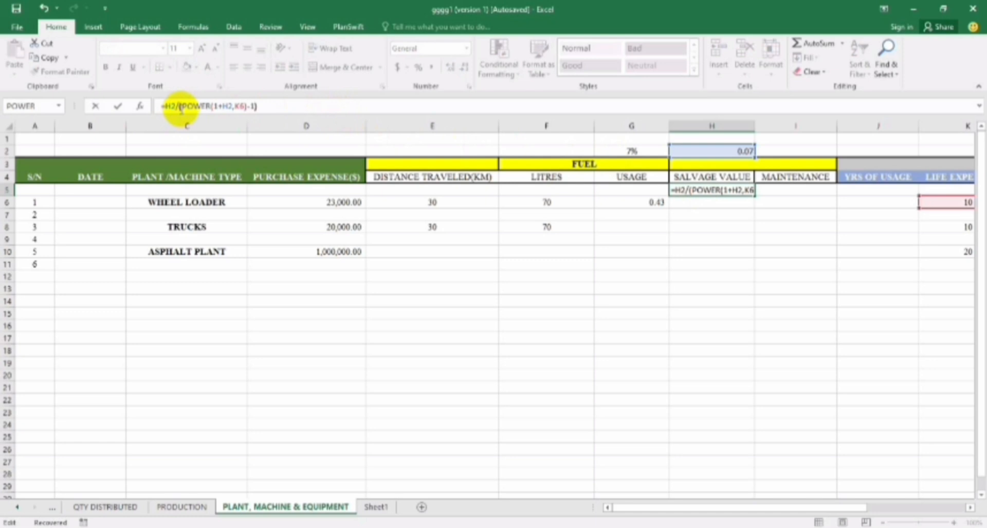
key("ctrl+Return")
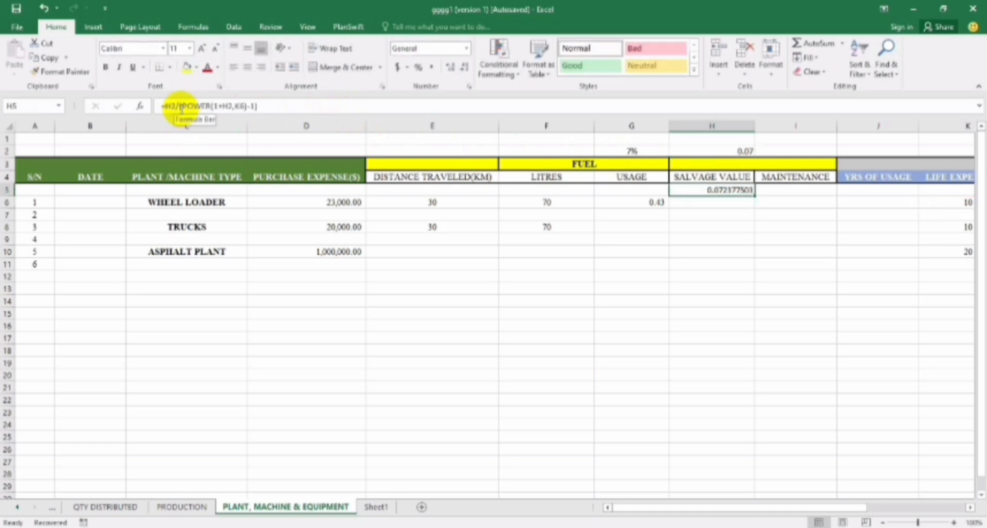
left_click(259, 106)
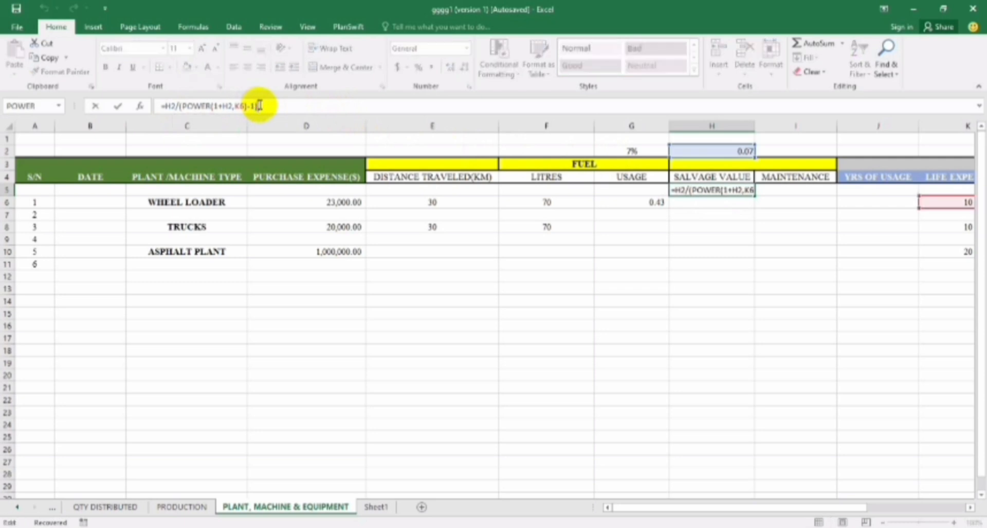
left_click(559, 251)
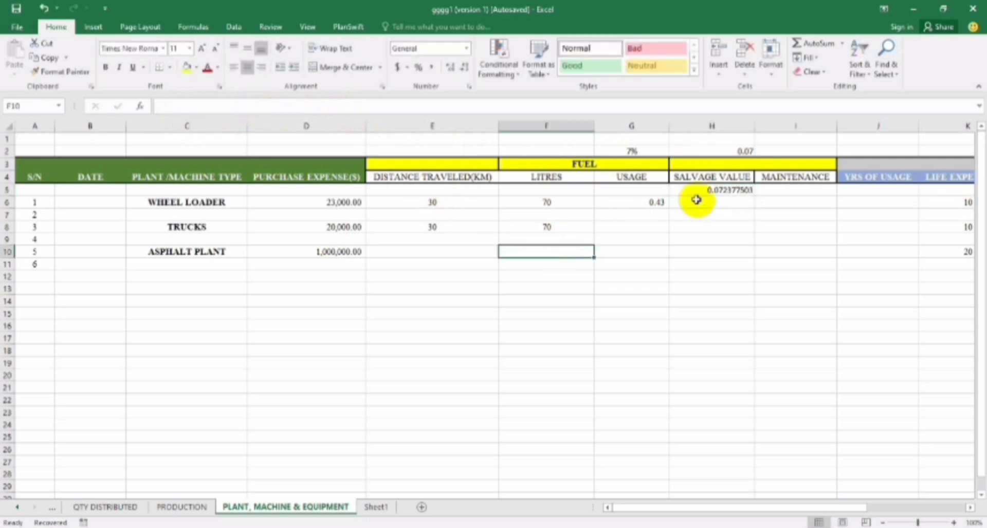
Calculate the WHEEL LOADER salvage value in H6 by multiplying its purchase expense by the factor with =D6*H5
left_click(713, 204)
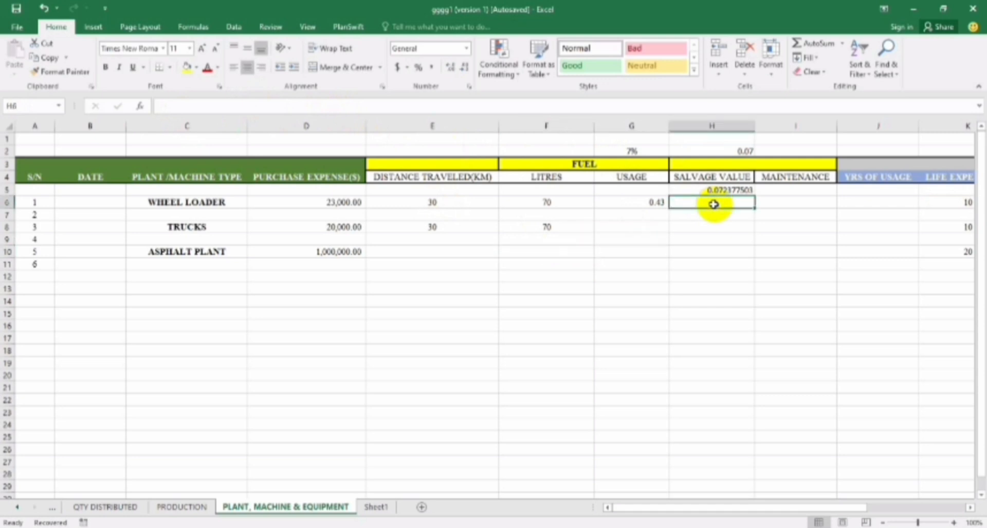
type("=")
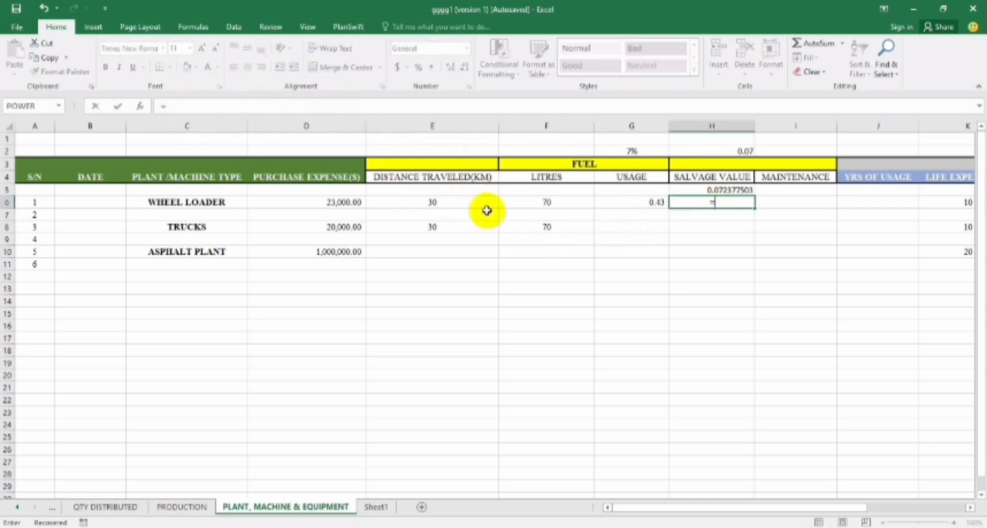
left_click(334, 204)
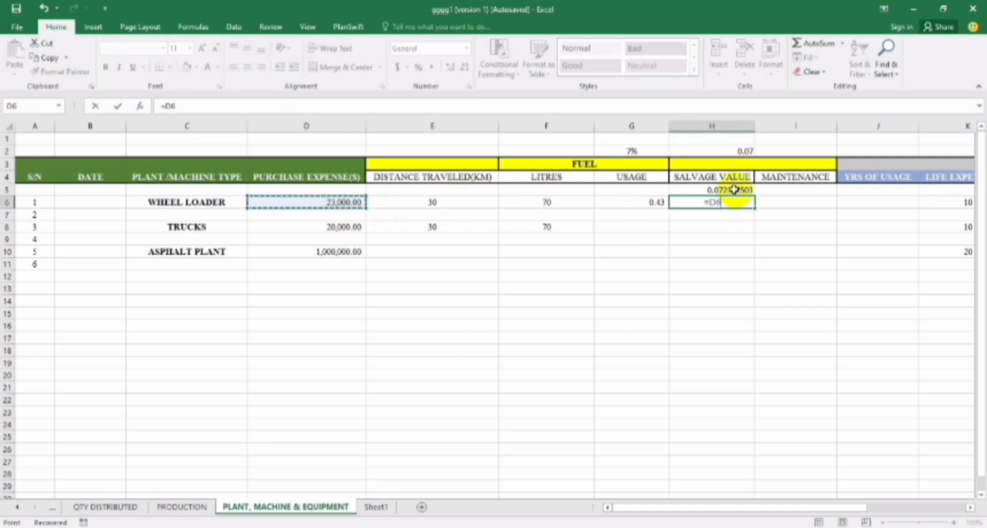
type("*")
left_click(734, 190)
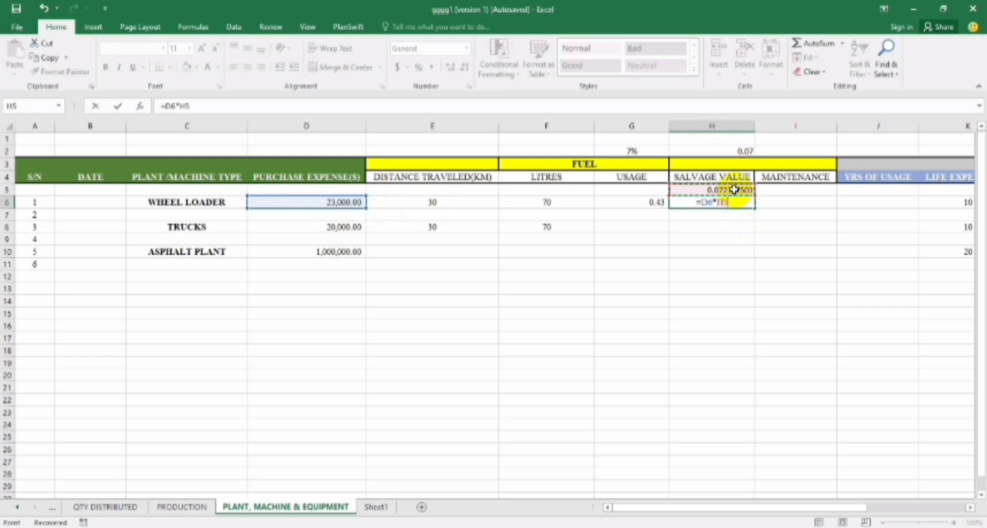
key("Return")
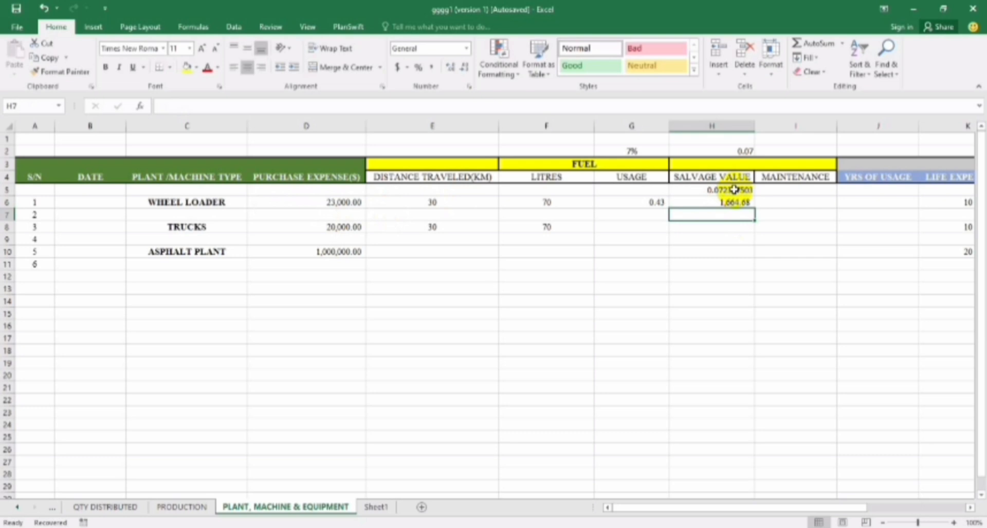
key("Up")
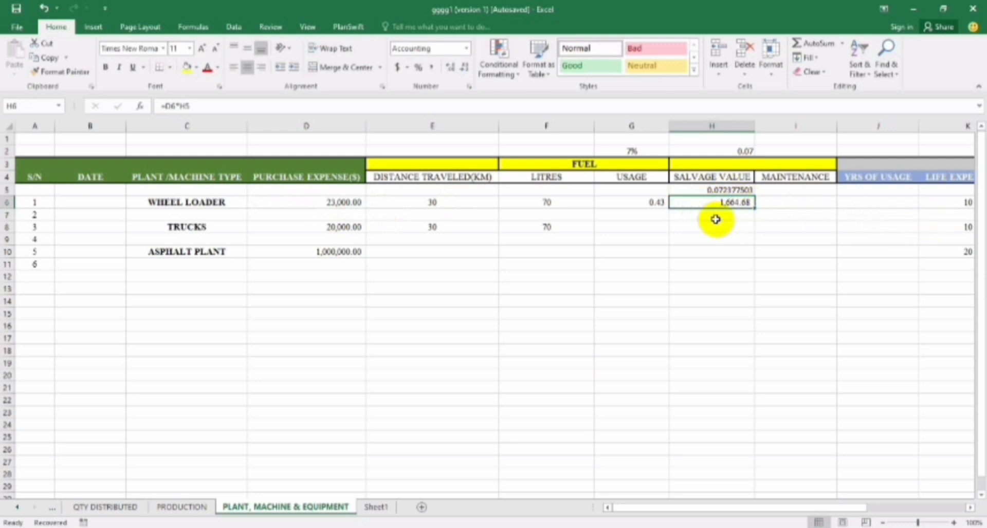
Lock the row of the H5 reference in the WHEEL LOADER salvage value formula, making it =D6*H$5
left_click(711, 189)
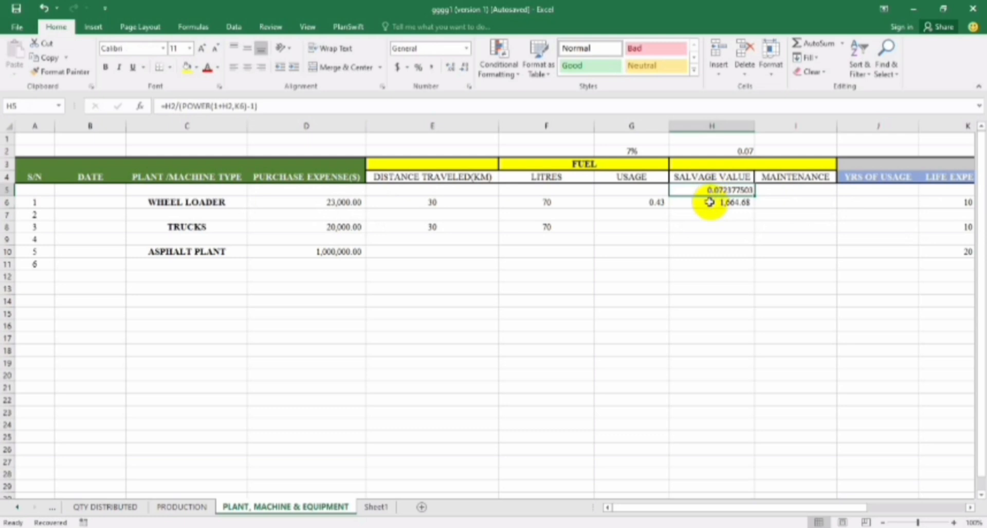
left_click(711, 202)
left_click(187, 106)
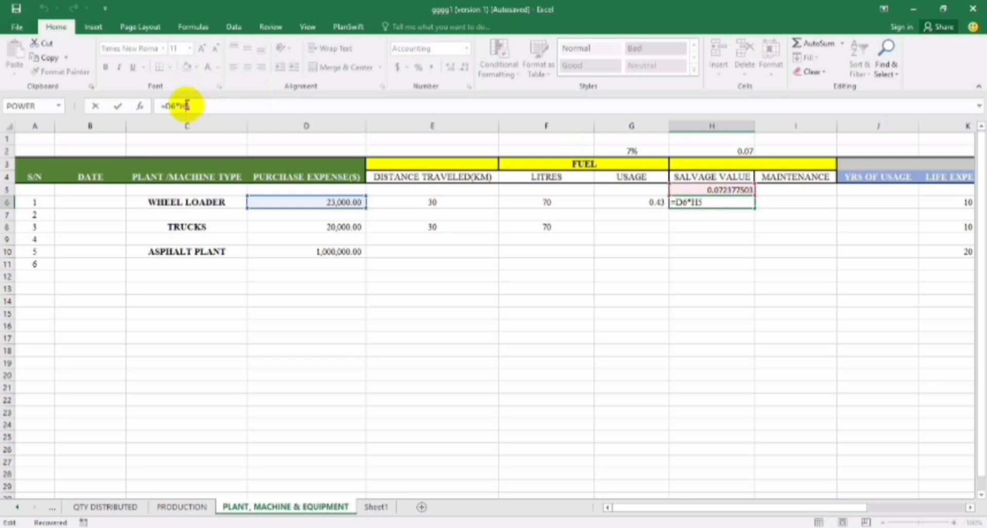
type("$")
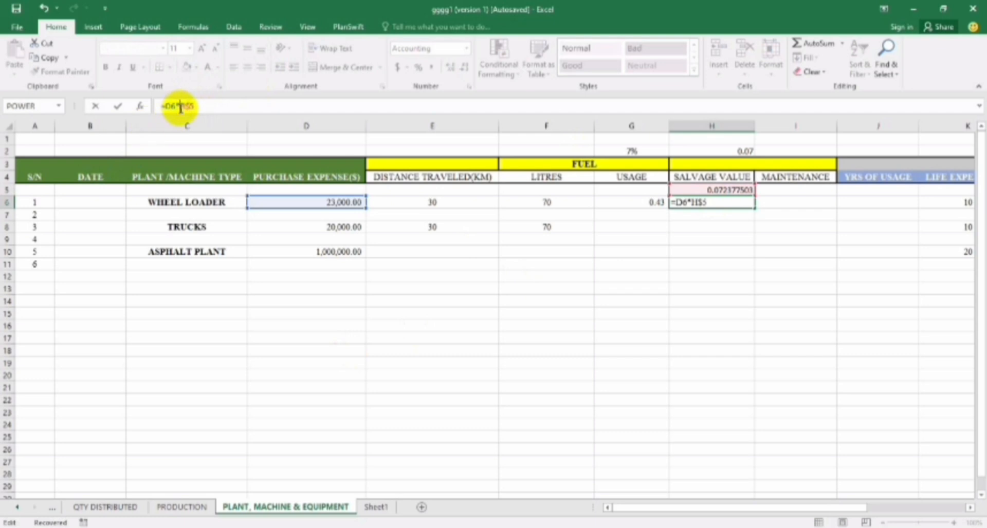
key("Return")
key("Down")
key("Down")
key("Down")
key("Down")
key("Down")
key("Down")
key("Down")
key("Down")
key("Down")
key("Down")
key("Down")
key("Down")
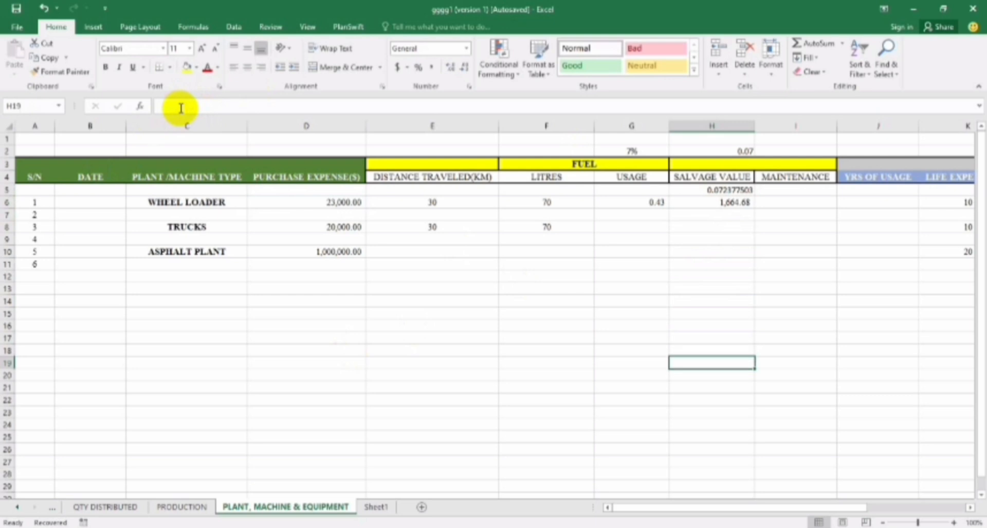
key("Up")
key("Up")
key("Up")
key("Up")
key("Up")
key("Up")
key("Up")
key("Up")
key("Up")
key("Up")
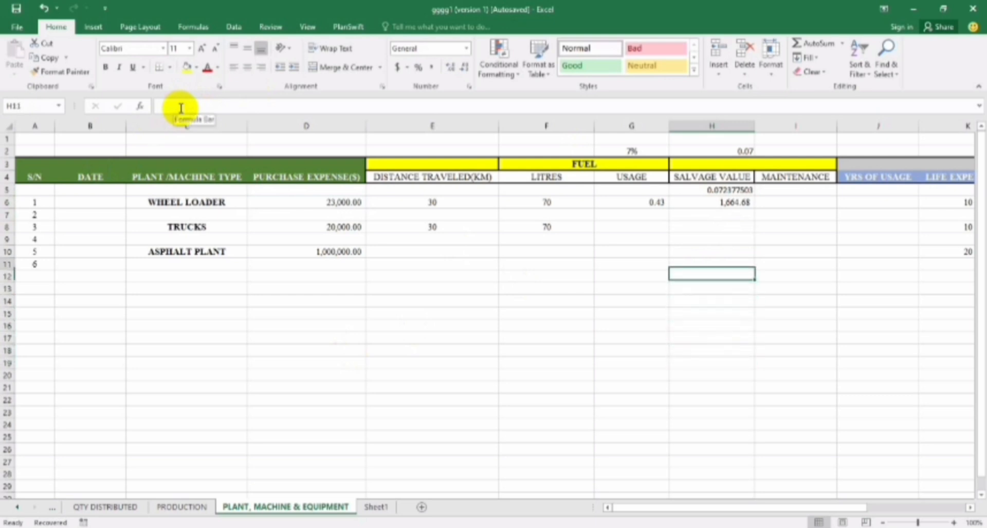
key("Up")
key("Up")
key("Up")
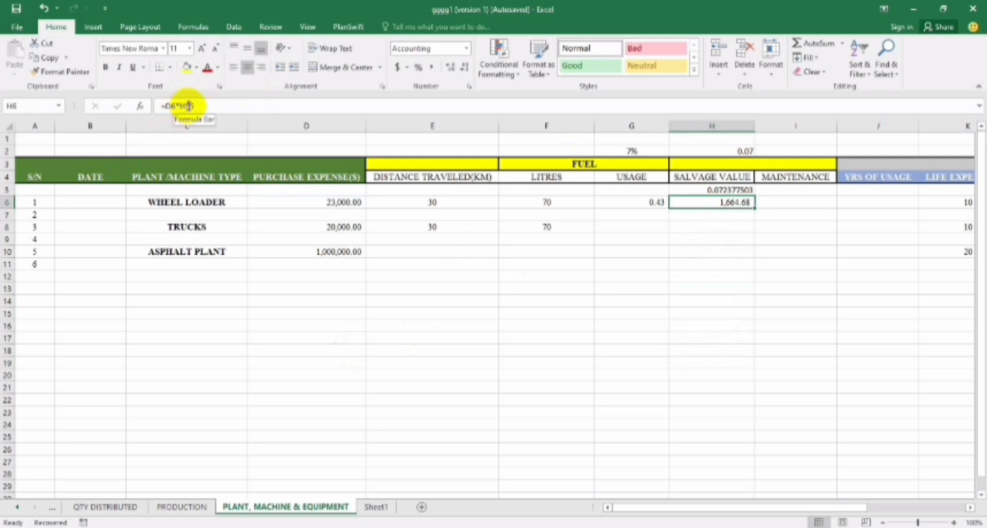
Make the factor reference in H6 fully absolute as =D6*$H$5 and fill the formula down through H10
left_click(180, 106)
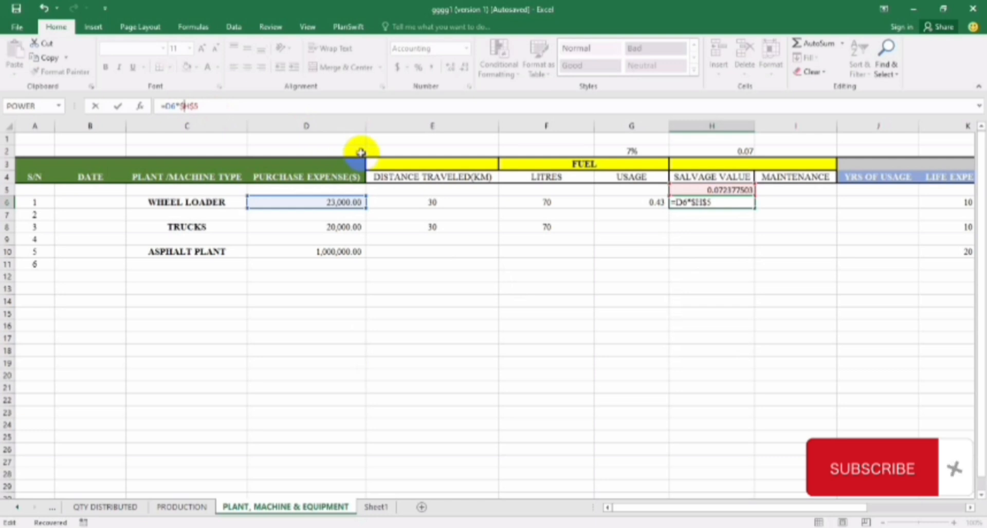
key("Return")
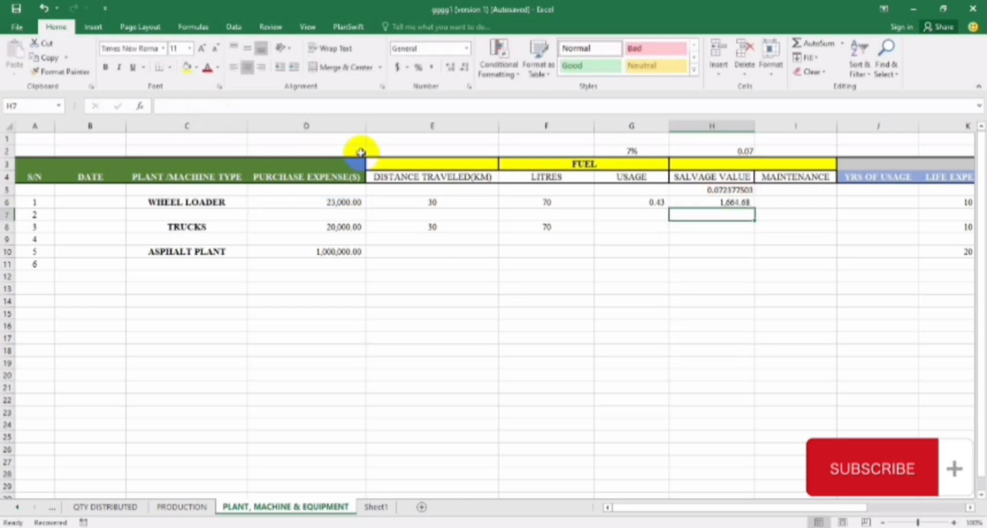
left_click(686, 202)
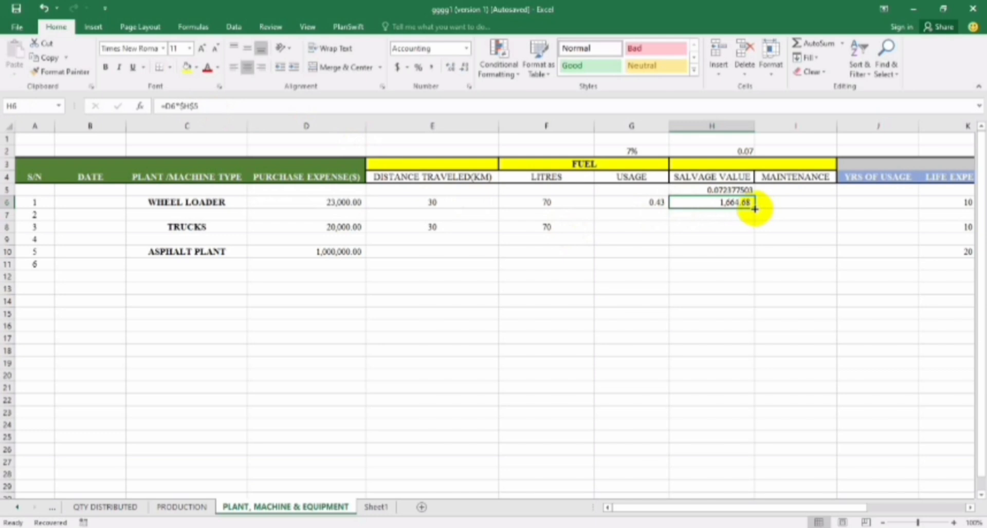
left_click_drag(754, 208, 748, 254)
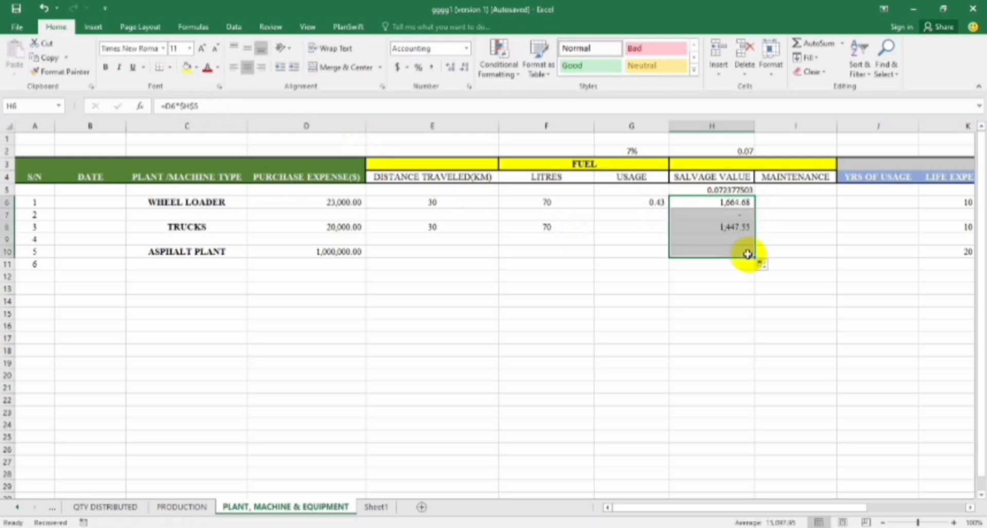
Check the ASPHALT PLANT salvage value in H10 against its life expectancy in K10
left_click(684, 277)
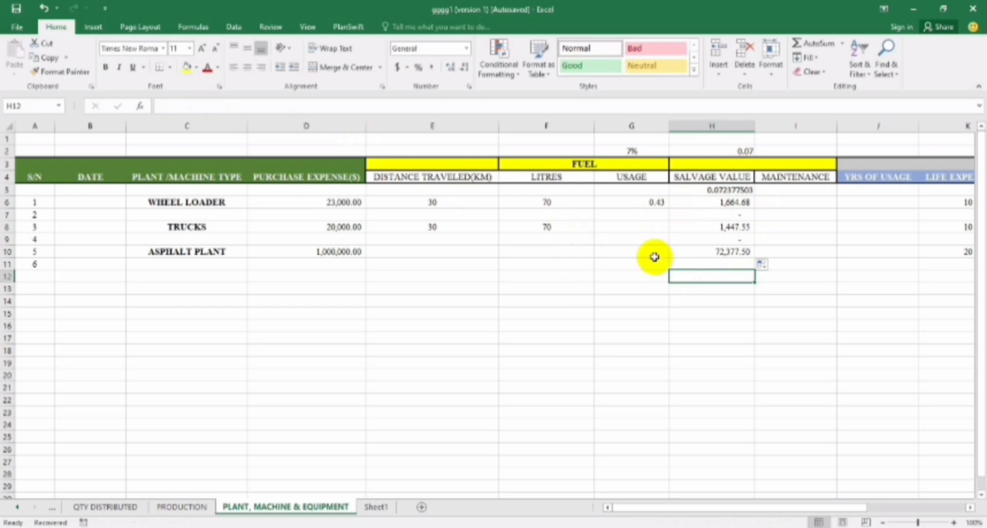
left_click(703, 253)
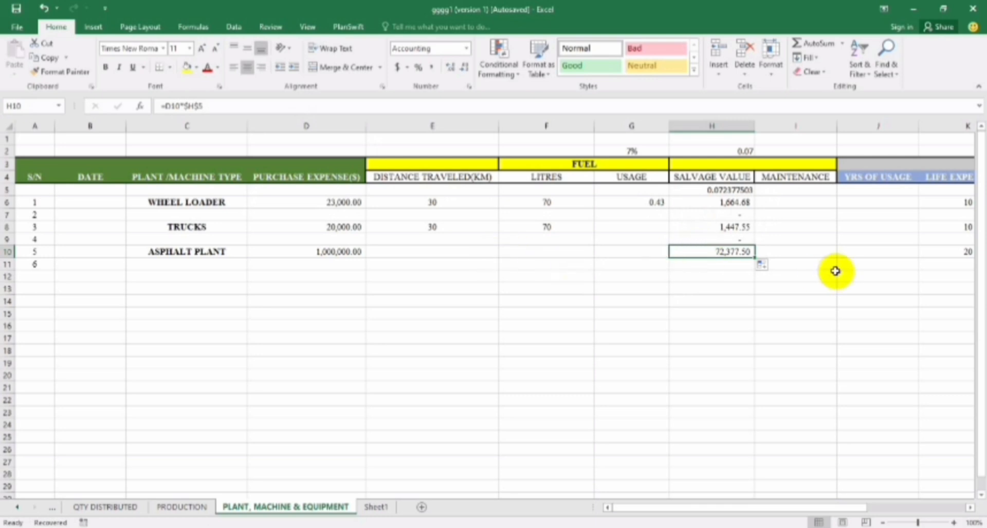
left_click(944, 252)
left_click(735, 251)
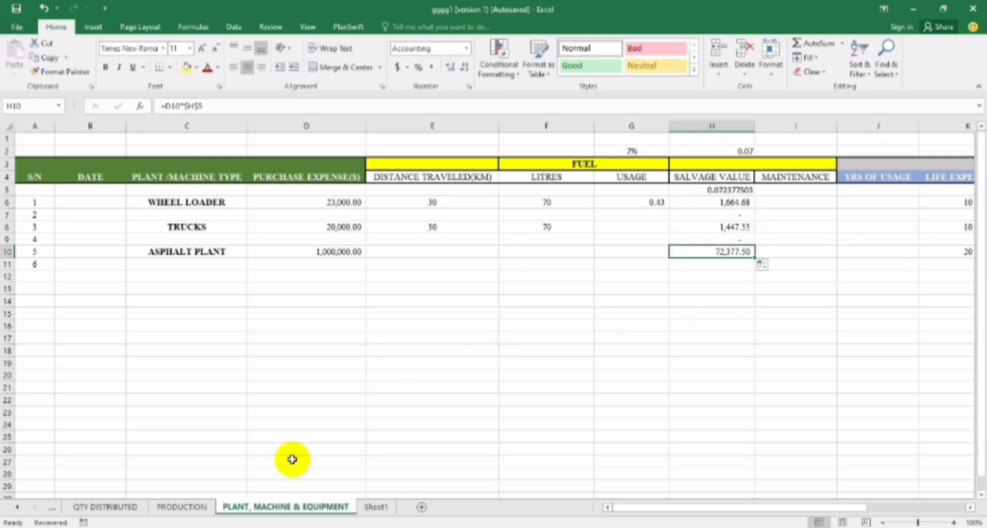
Review the workbook's sheets in reverse order, from PRODUCTION back to CONSUMPTION & BALANCE
left_click(203, 508)
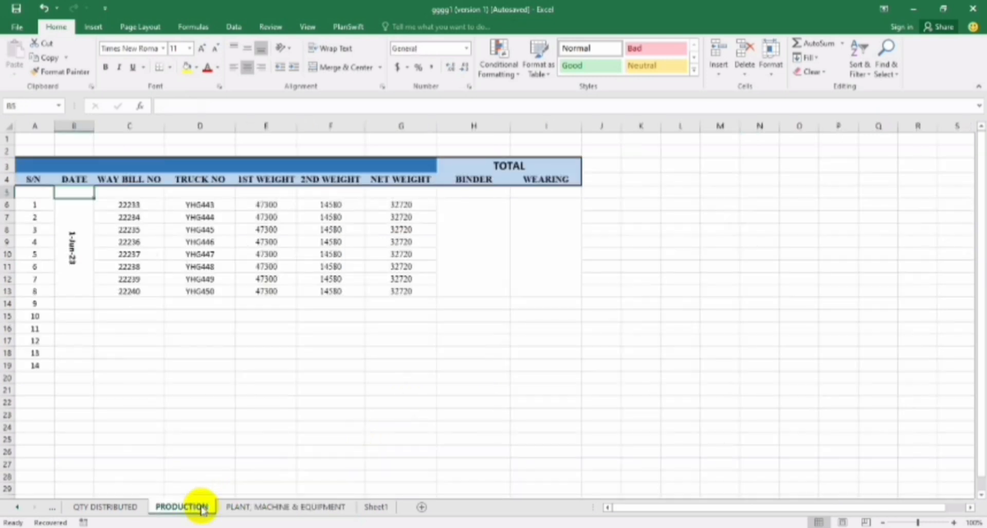
left_click(142, 509)
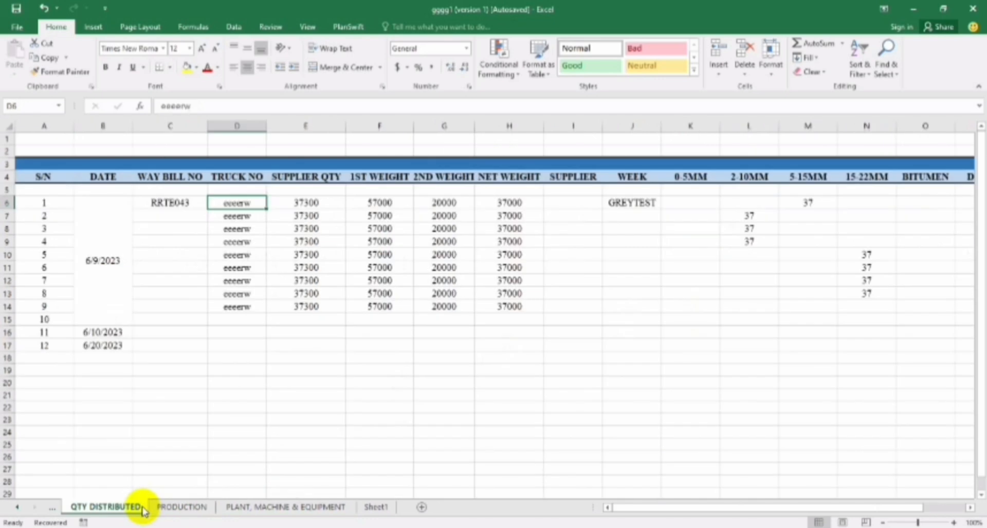
left_click(53, 508)
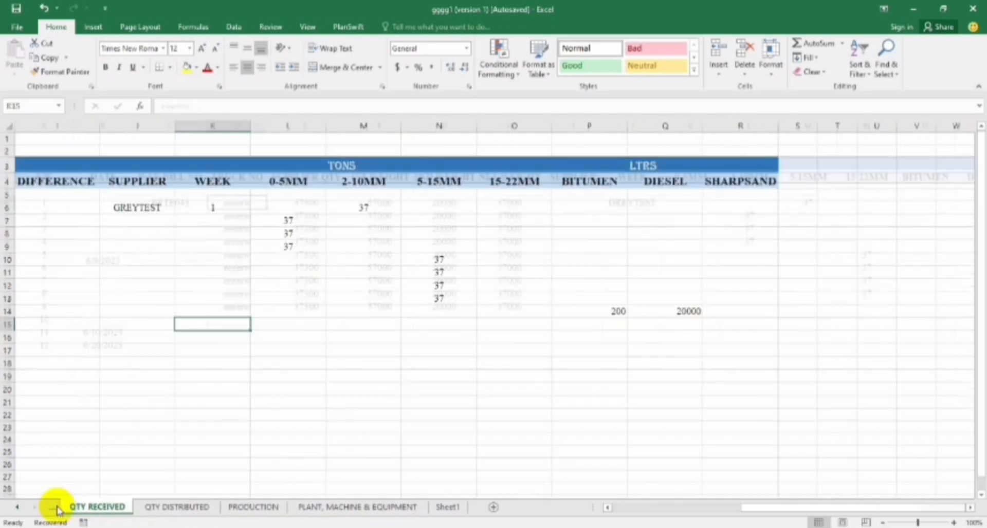
left_click(54, 507)
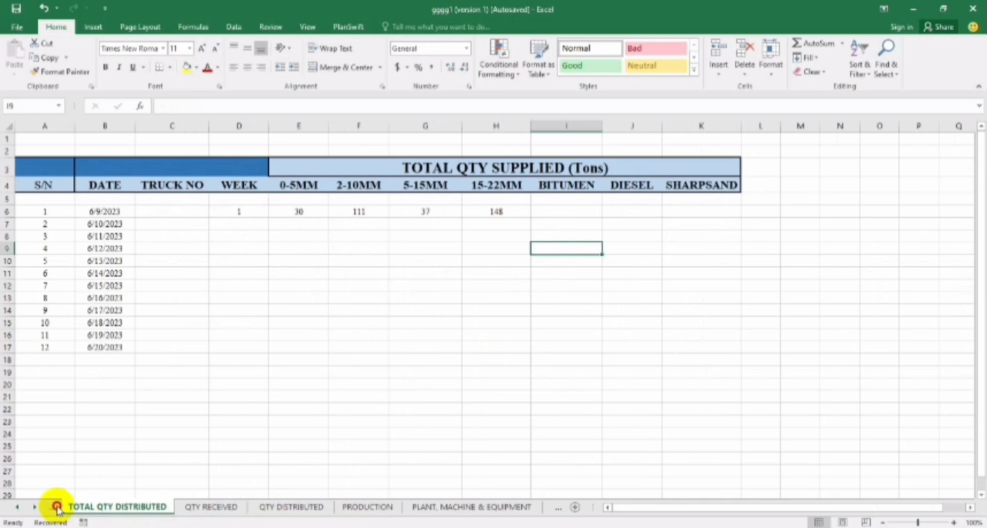
left_click(56, 509)
left_click(57, 508)
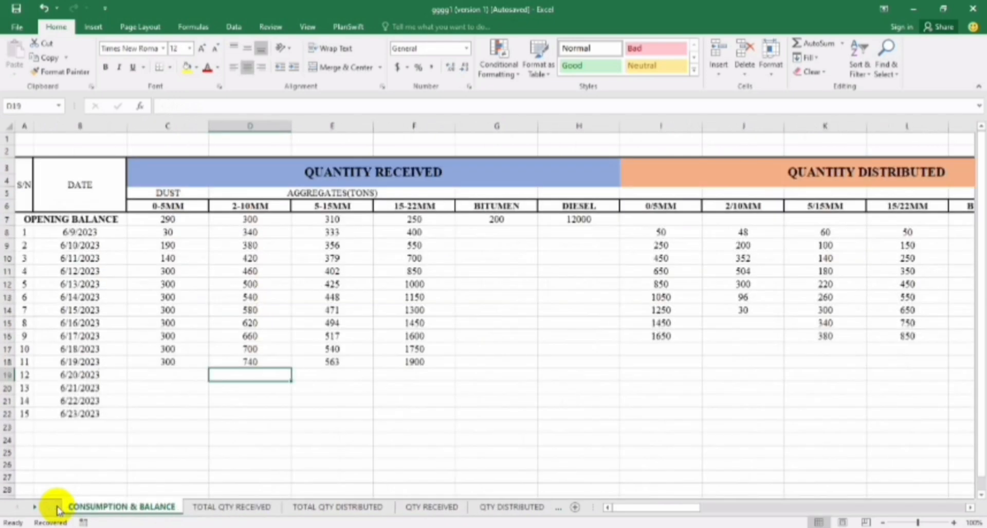
Review the sheets in forward order from TOTAL QTY RECEIVED to PLANT, MACHINE & EQUIPMENT, ending at that sheet's first columns
left_click(198, 512)
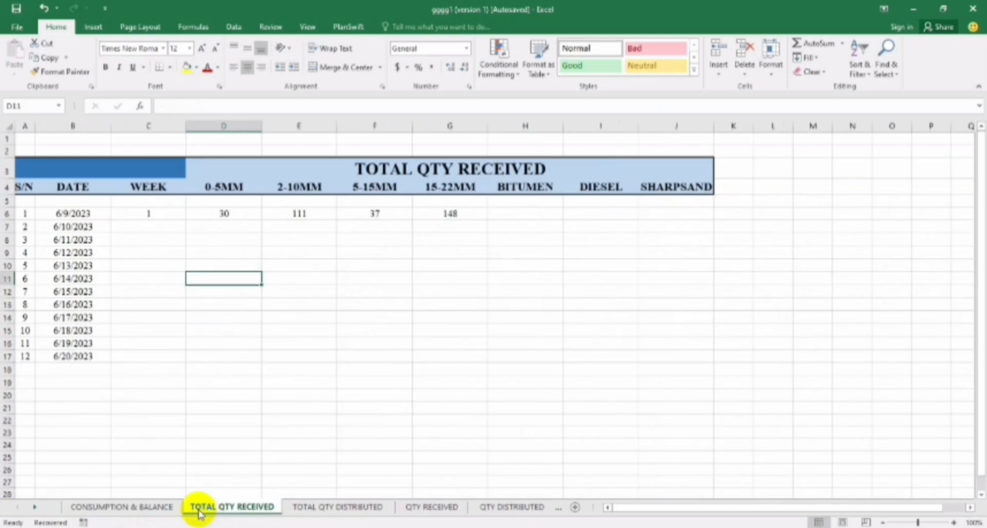
left_click(301, 508)
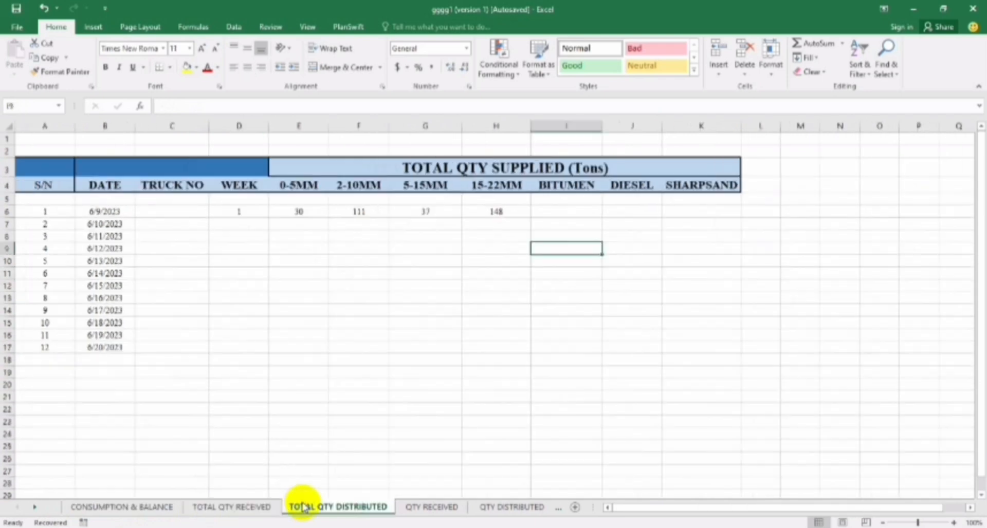
left_click(431, 508)
left_click(489, 508)
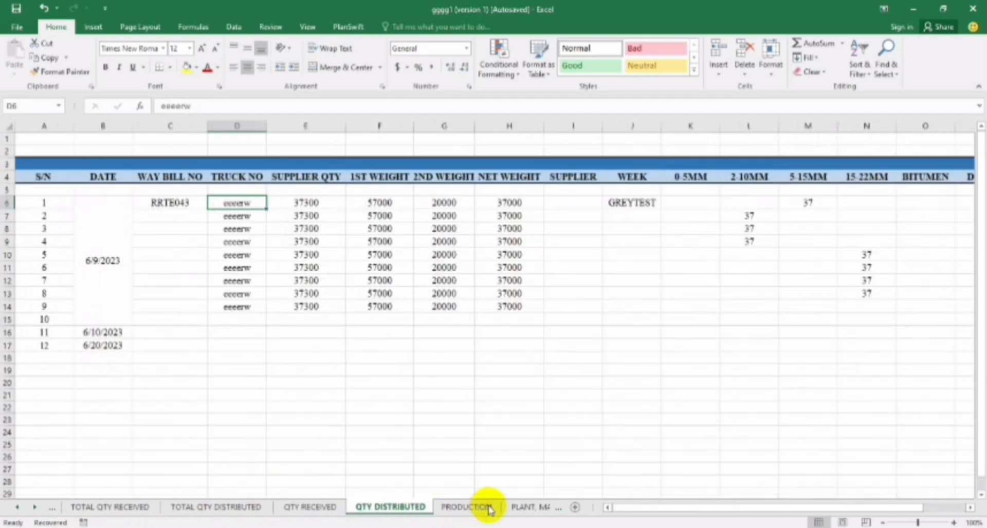
left_click(488, 507)
left_click(519, 507)
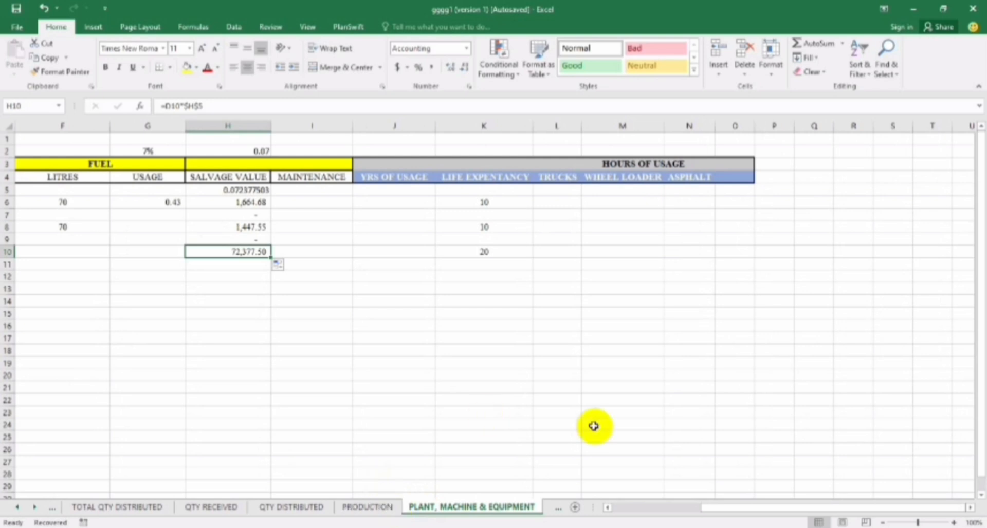
left_click(628, 508)
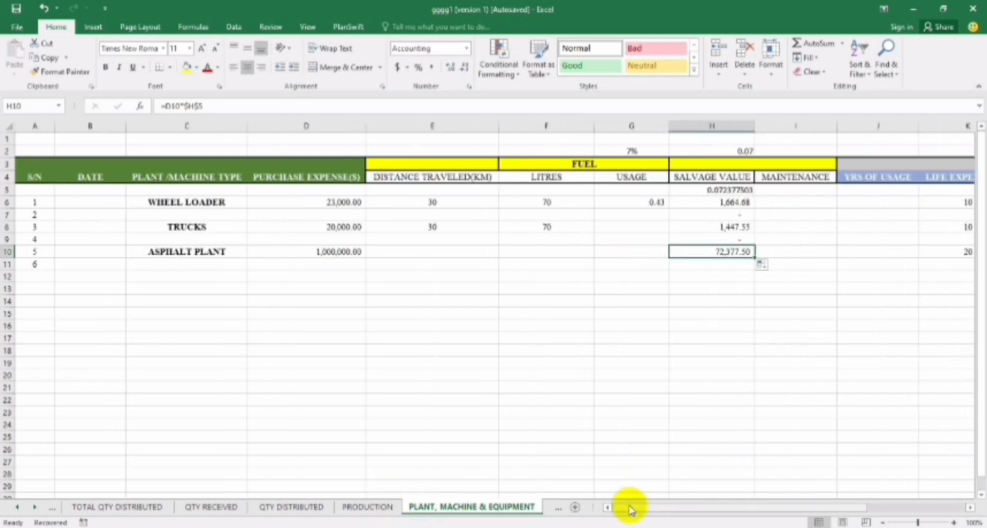
Go back through the production, distributed and received quantity sheets to return to CONSUMPTION & BALANCE
left_click(378, 505)
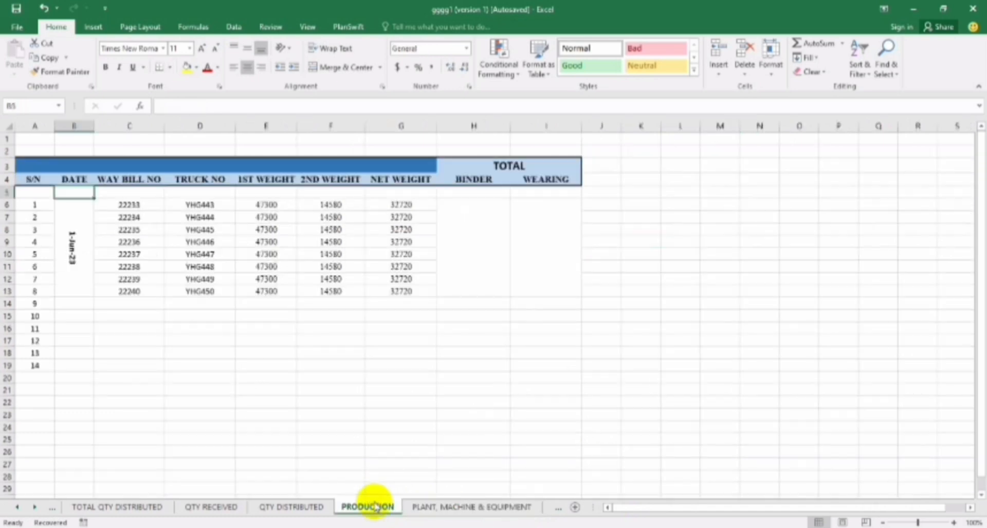
left_click(308, 507)
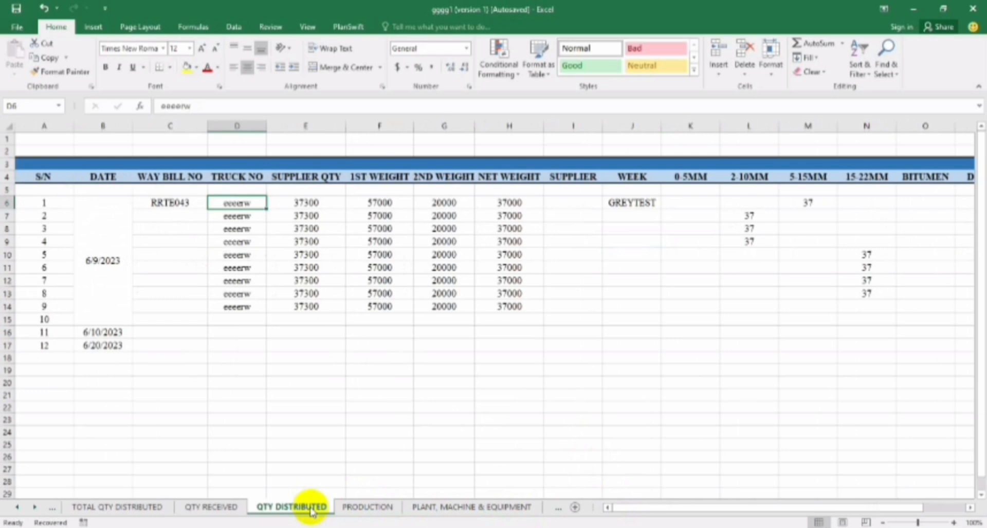
left_click(204, 513)
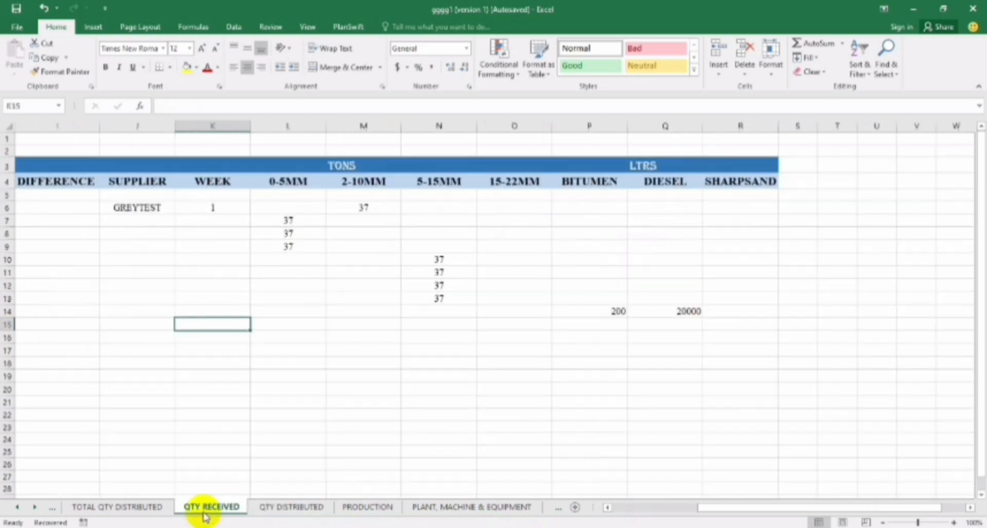
left_click(107, 507)
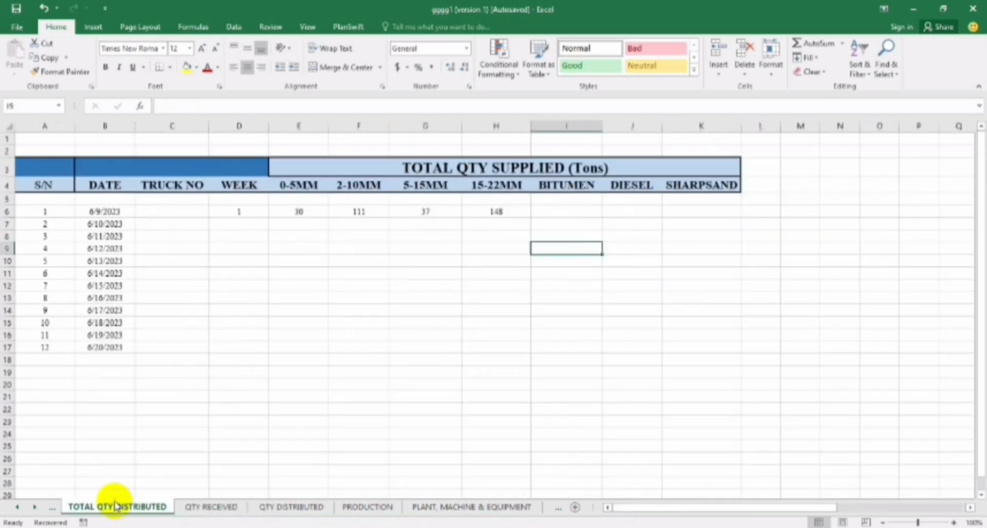
left_click(58, 507)
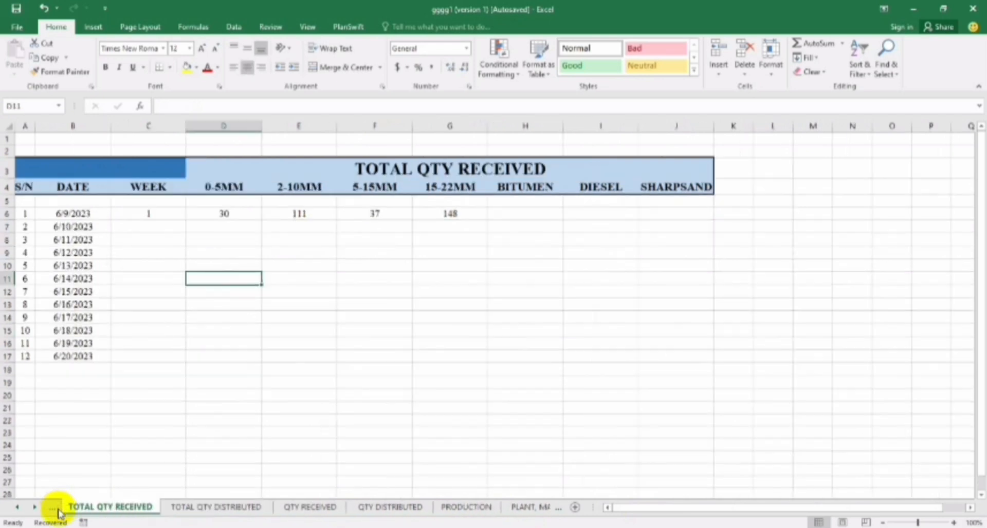
left_click(58, 508)
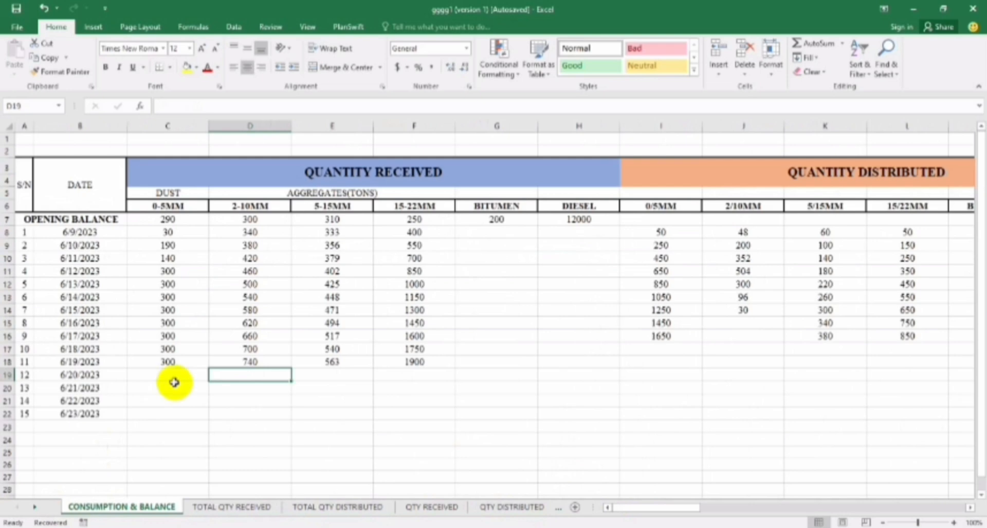
Examine the CONSUMPTION & BALANCE sheet along row 19, past WEARING COURSE to the ALL MATERIAL BALANCE section
key("Right")
key("Right")
key("Right")
key("Right")
key("Right")
key("Right")
key("Right")
key("Right")
key("Right")
key("Right")
key("Right")
key("Right")
key("Right")
key("Right")
key("Right")
key("Right")
key("Right")
key("Right")
key("Right")
key("Right")
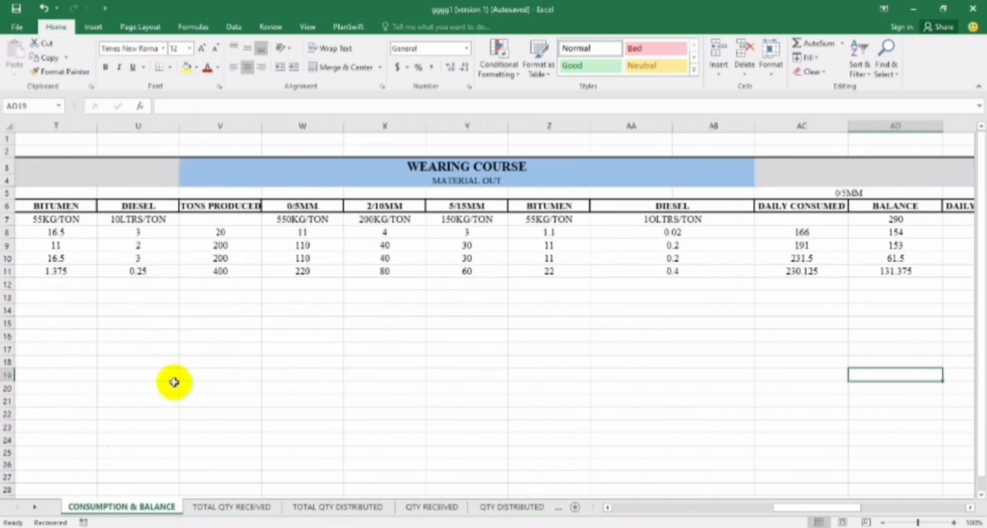
key("Right")
key("Right")
key("Right")
key("Right")
key("Right")
key("Right")
key("Right")
key("Right")
key("Right")
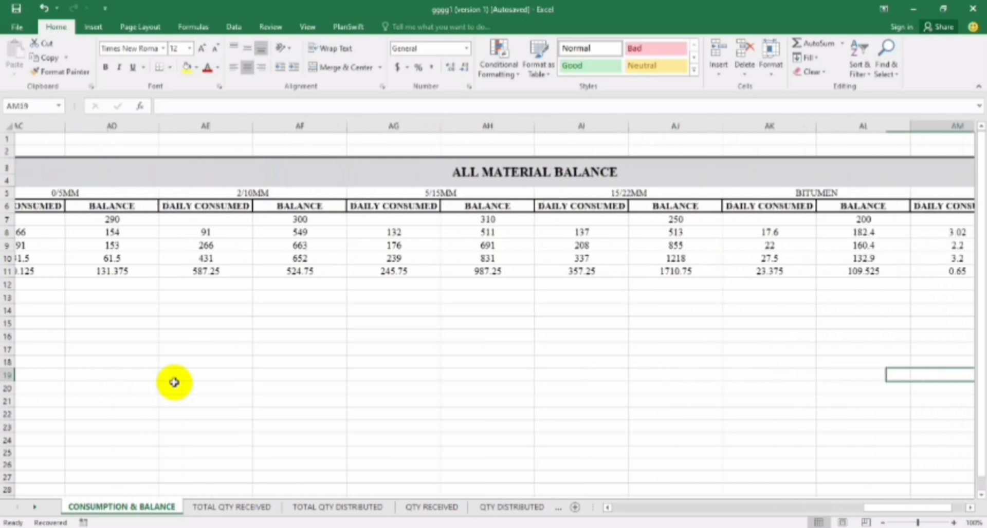
key("Right")
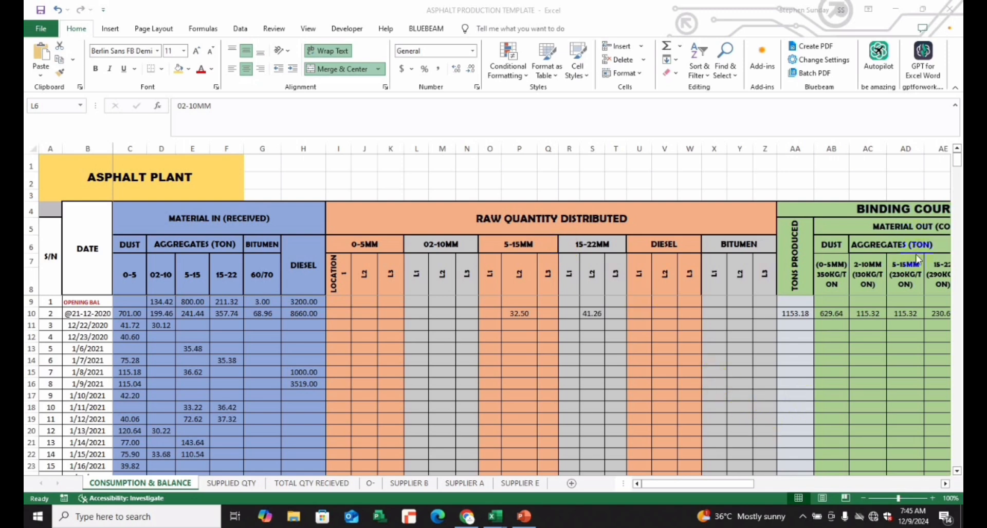
Look across the CONSUMPTION & BALANCE sheet of the ASPHALT PRODUCTION TEMPLATE workbook
left_click(693, 487)
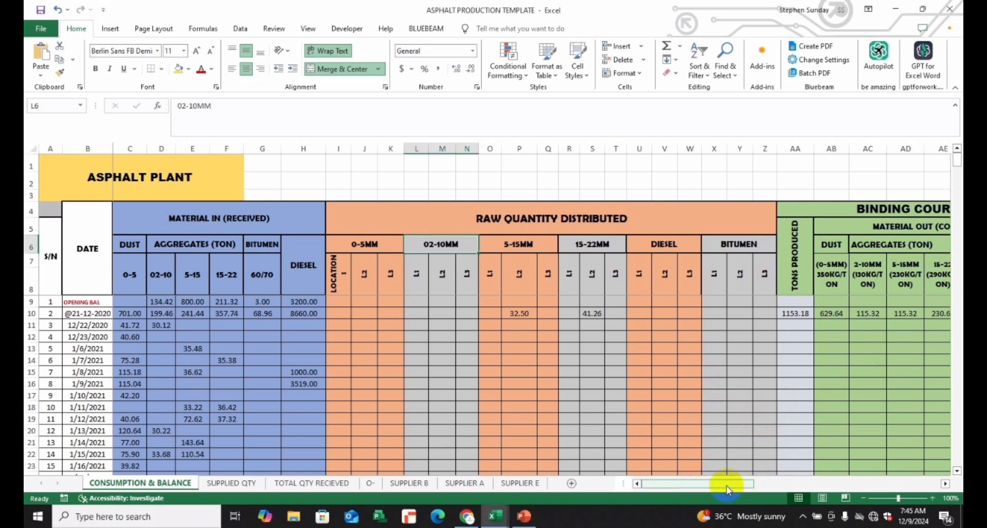
left_click_drag(726, 487, 641, 452)
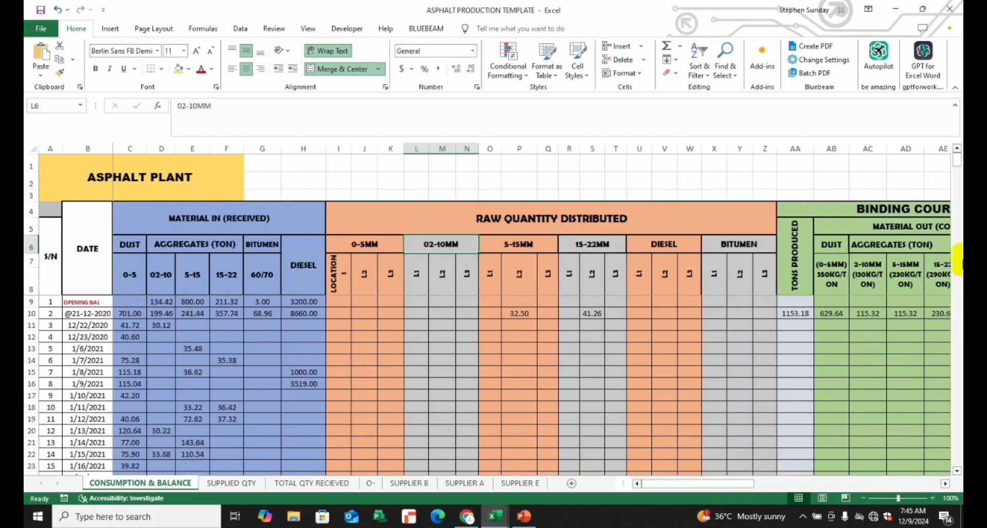